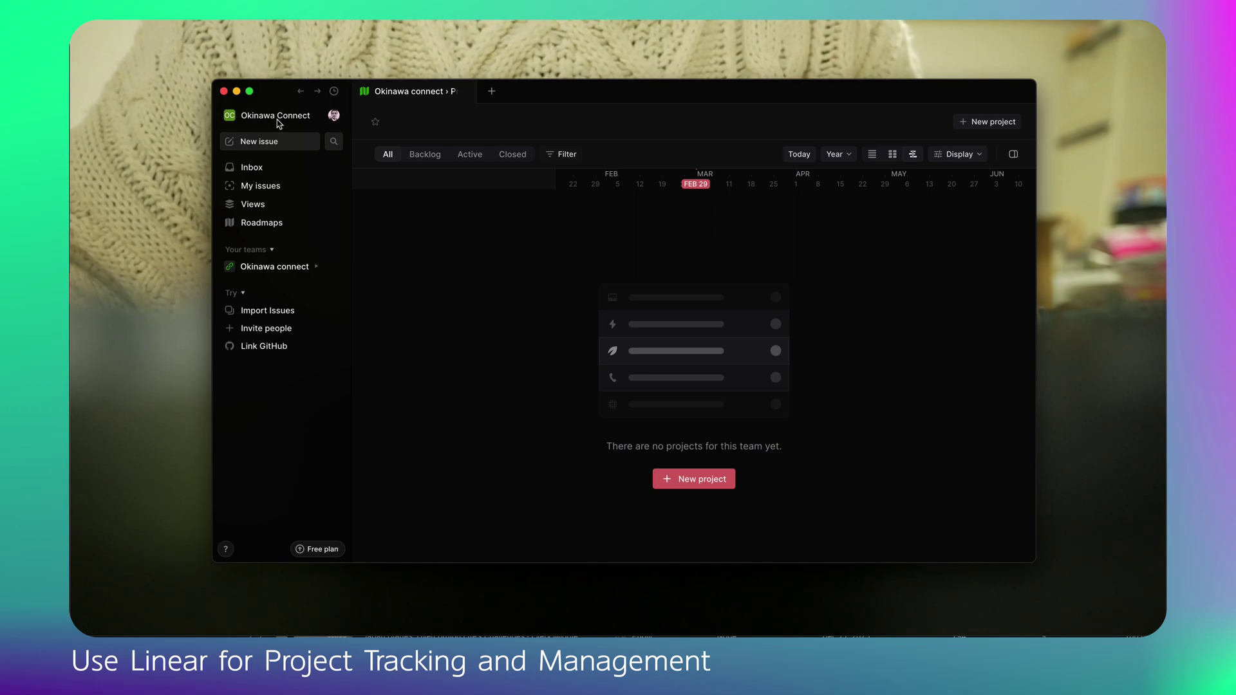
# View the workspace list and account options, keeping Okinawa Connect as the active workspace.
pyautogui.click(286, 122)
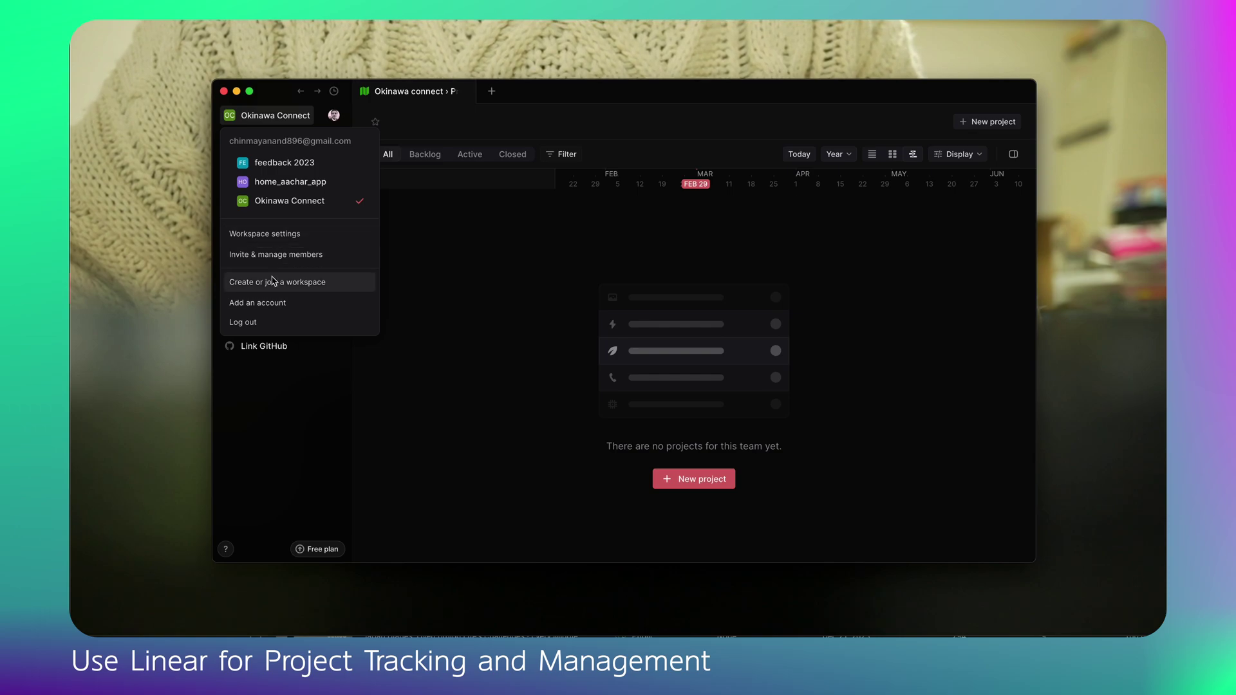
pyautogui.click(285, 120)
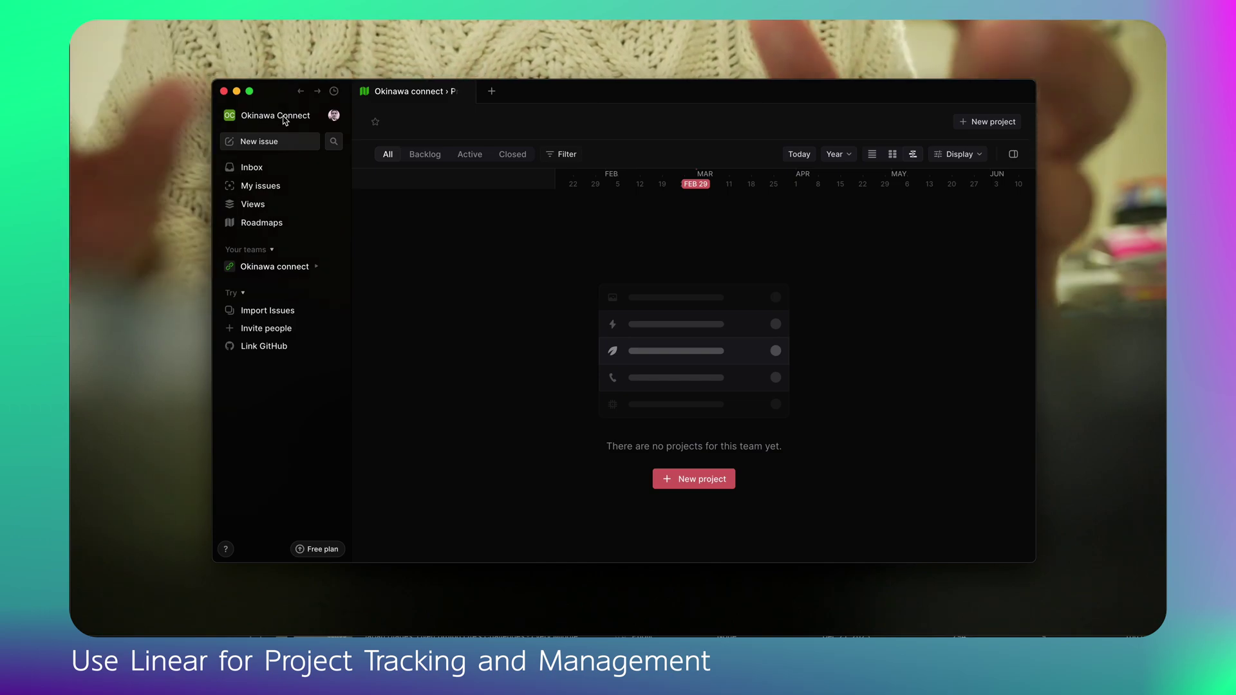
pyautogui.click(287, 118)
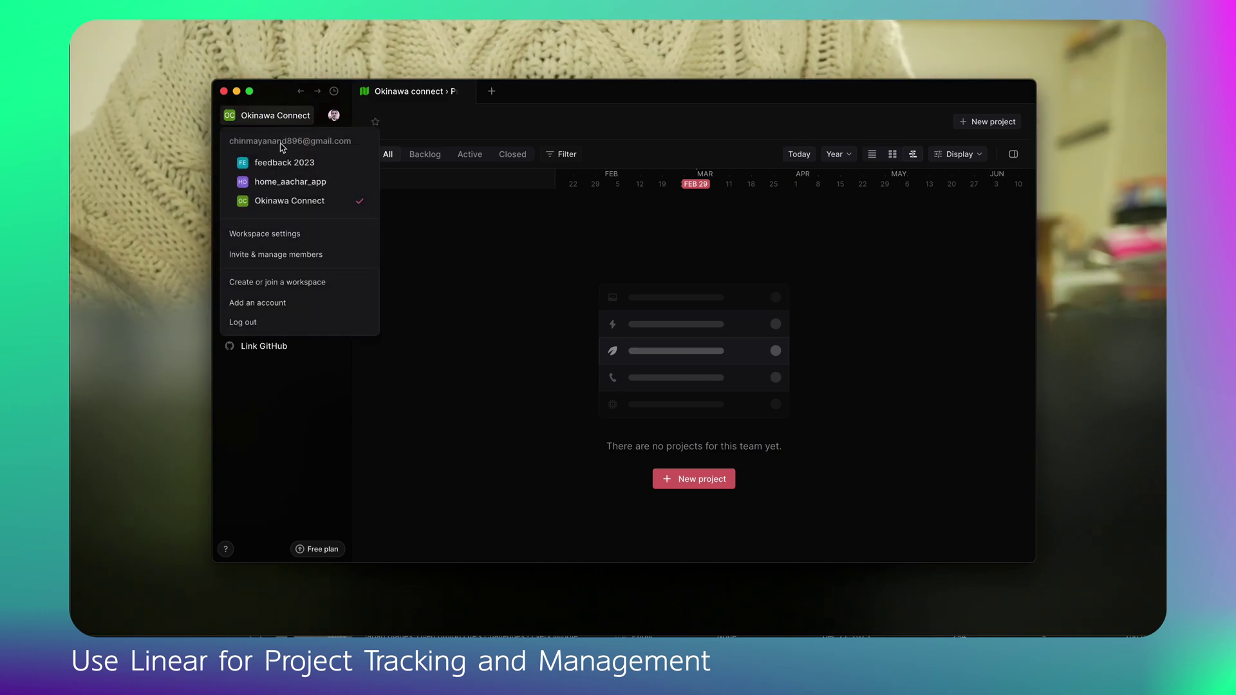
pyautogui.click(275, 205)
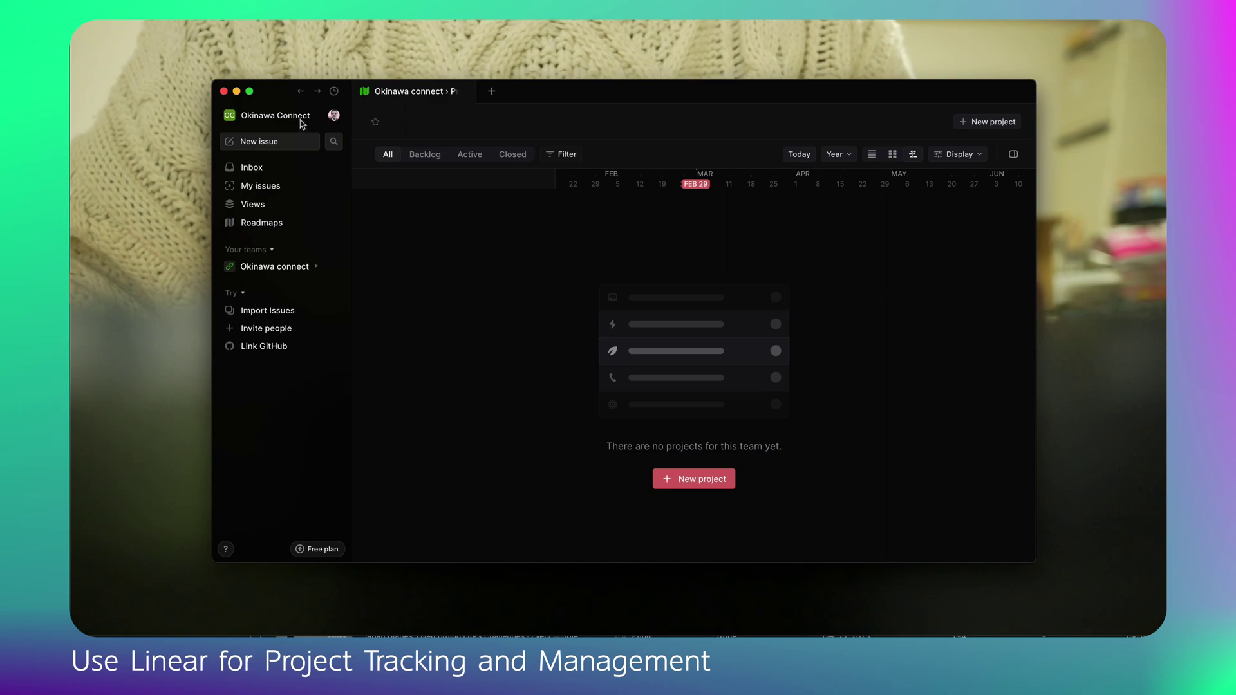
# Expand the Okinawa connect team and open its Views page.
pyautogui.click(321, 267)
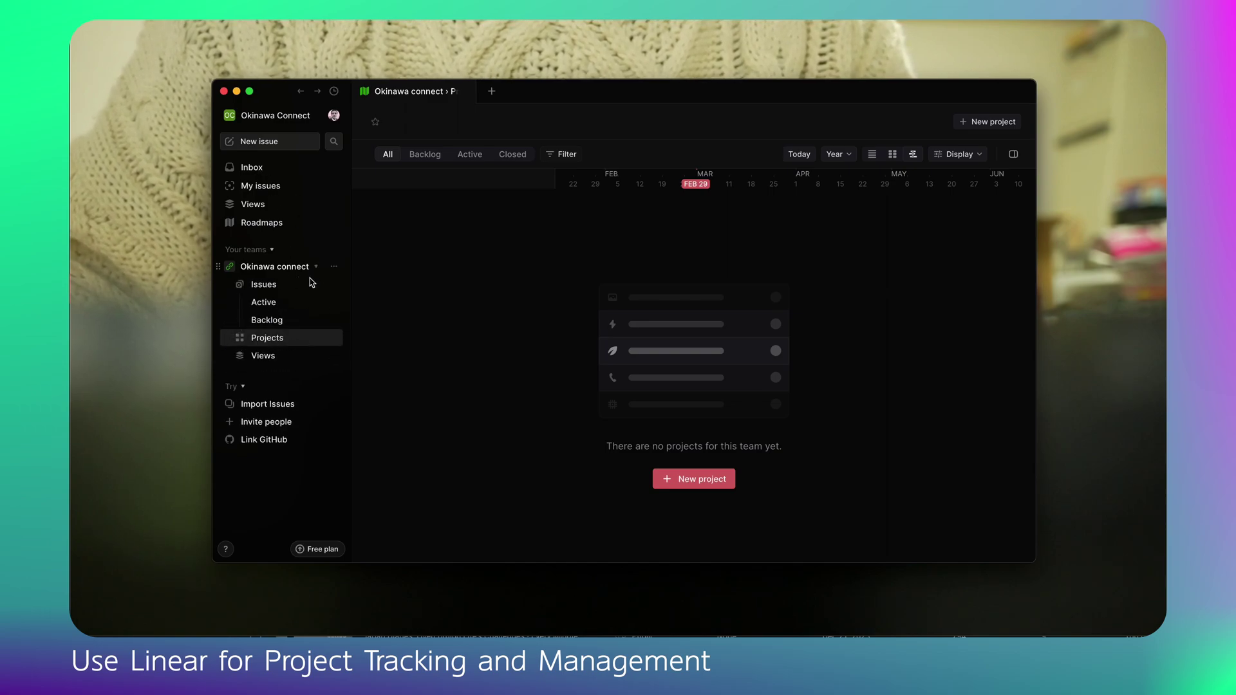
pyautogui.click(289, 355)
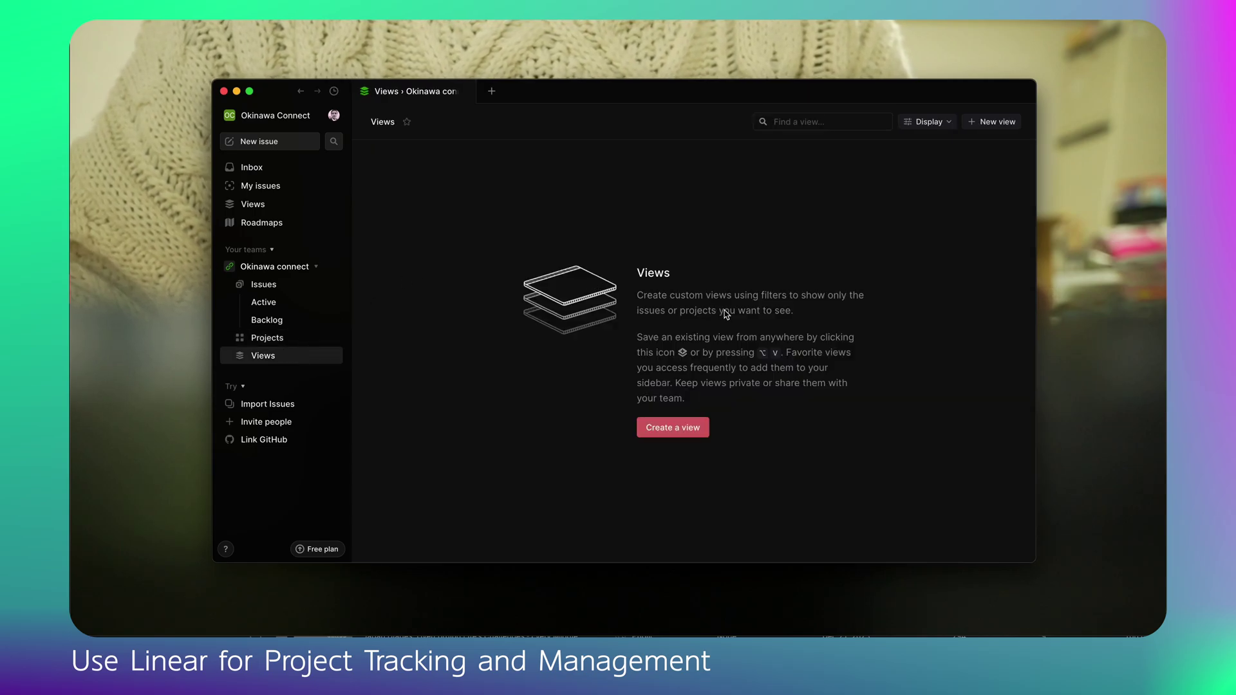
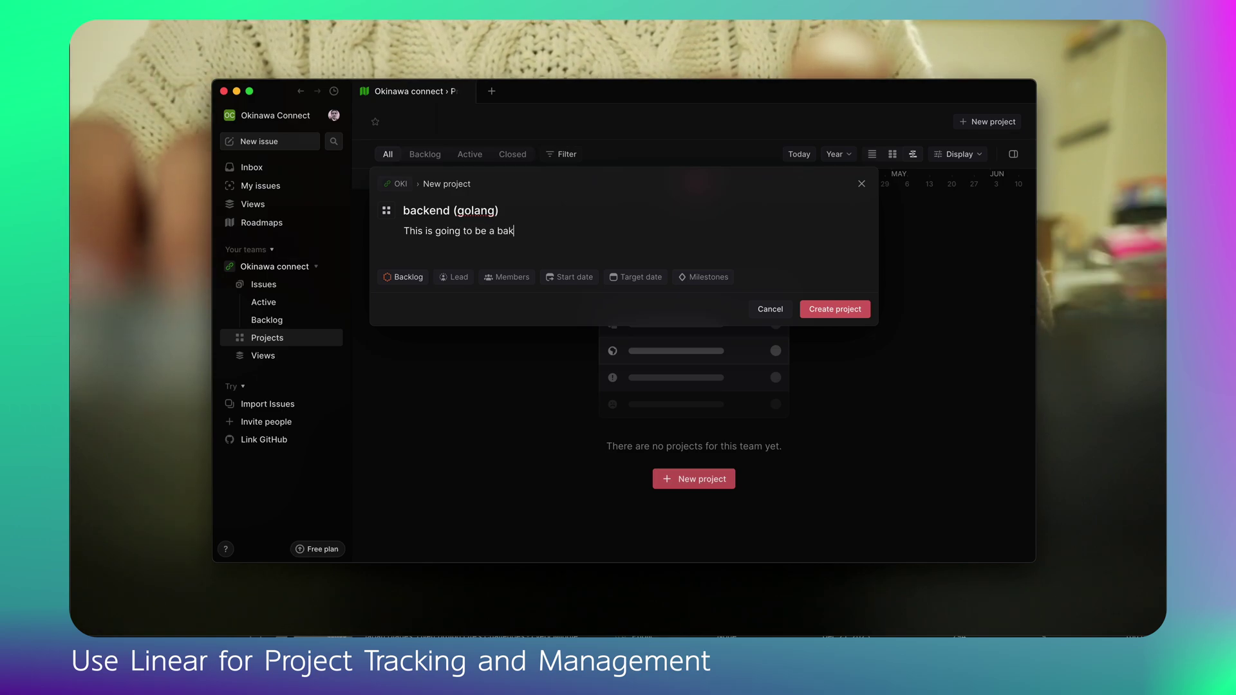
# Complete the project description as "This is going to be a backend written in golang with REST API, CRUD, Web-sockets, Redis, Docker, Kuberenetes, aws...".
pyautogui.write('end with')
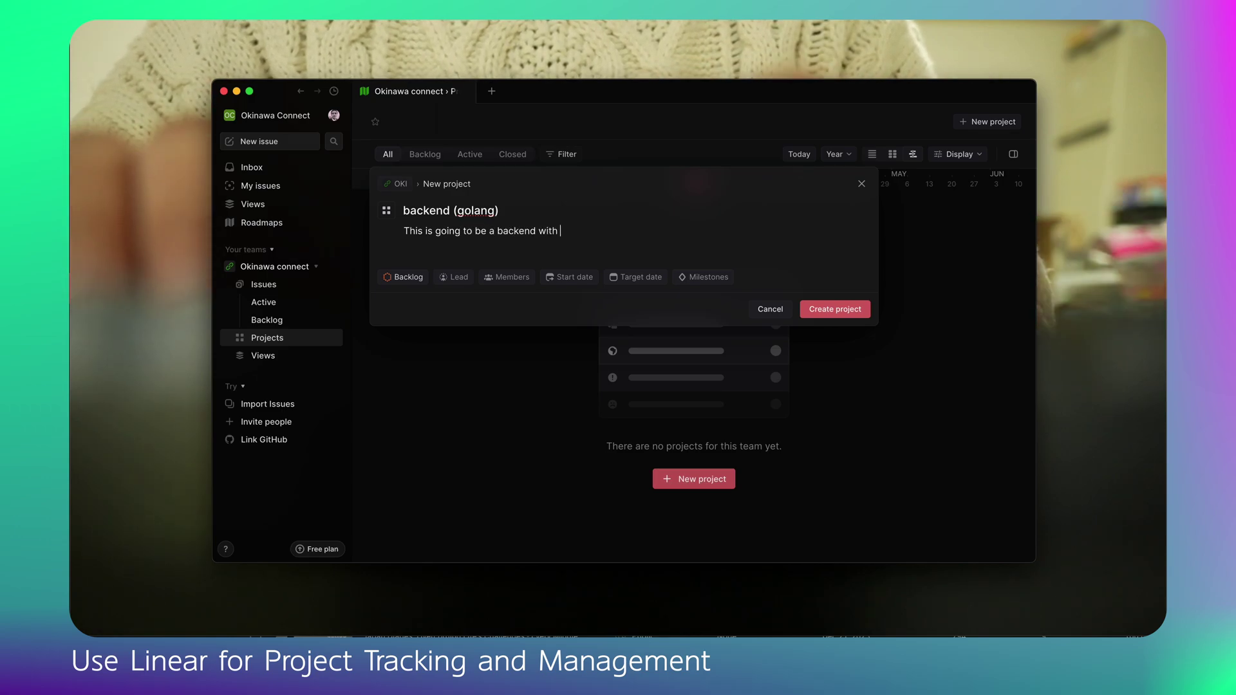
pyautogui.press('BackSpace')
pyautogui.press('BackSpace')
pyautogui.press('BackSpace')
pyautogui.press('BackSpace')
pyautogui.write('ritten')
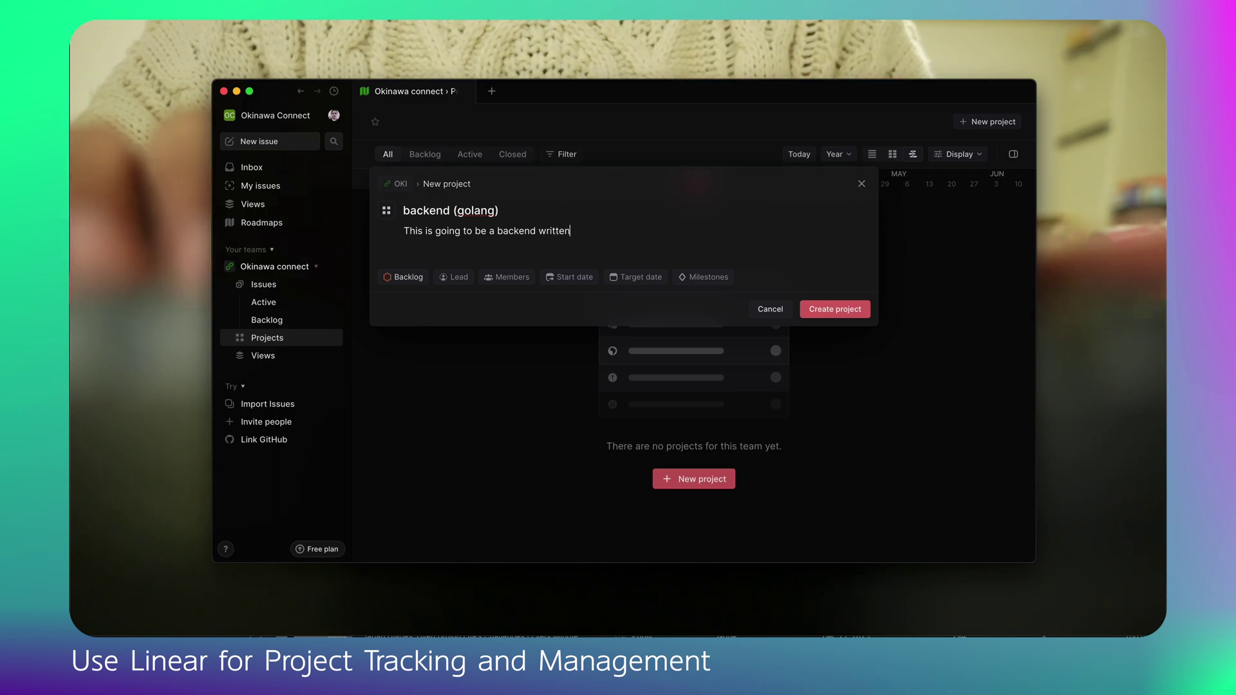
pyautogui.write(' in golang with')
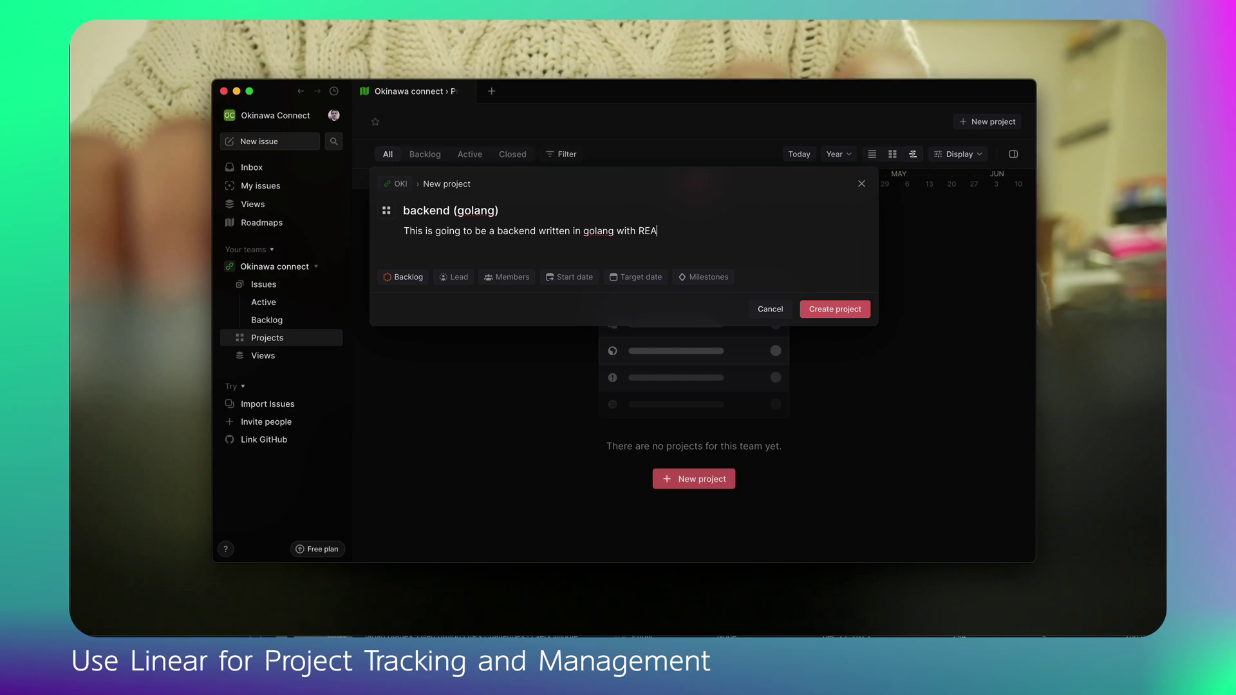
pyautogui.write(' REST API')
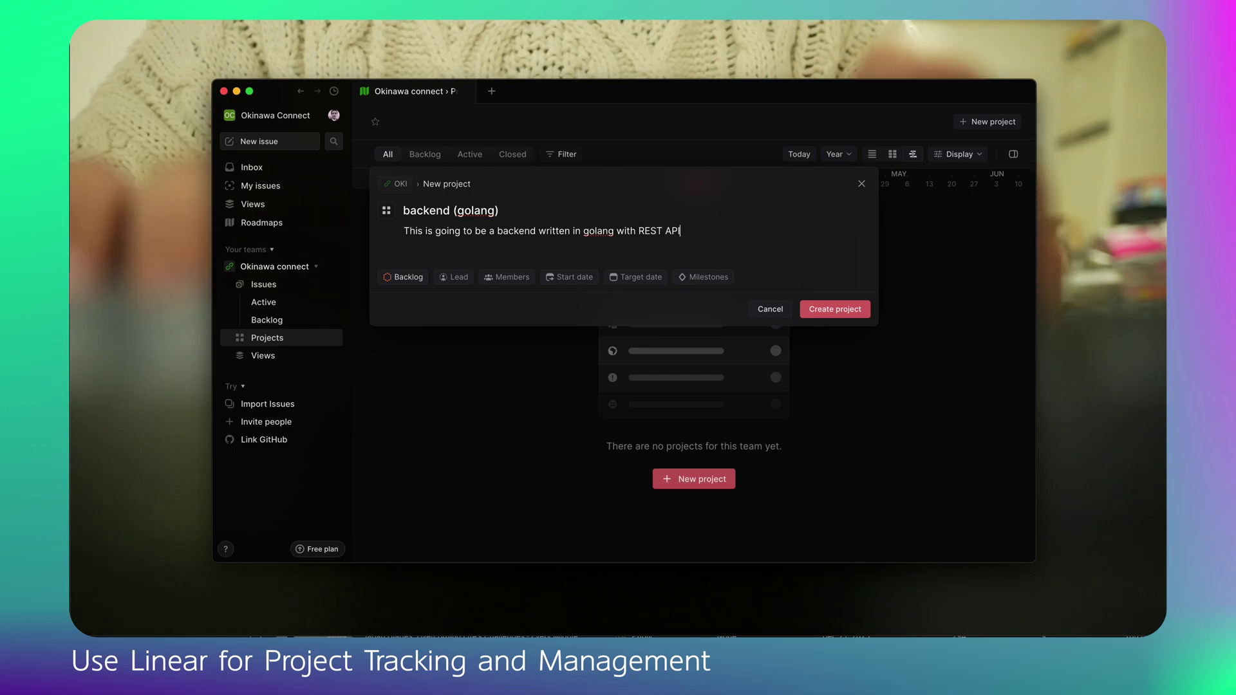
pyautogui.write(', CRUD<')
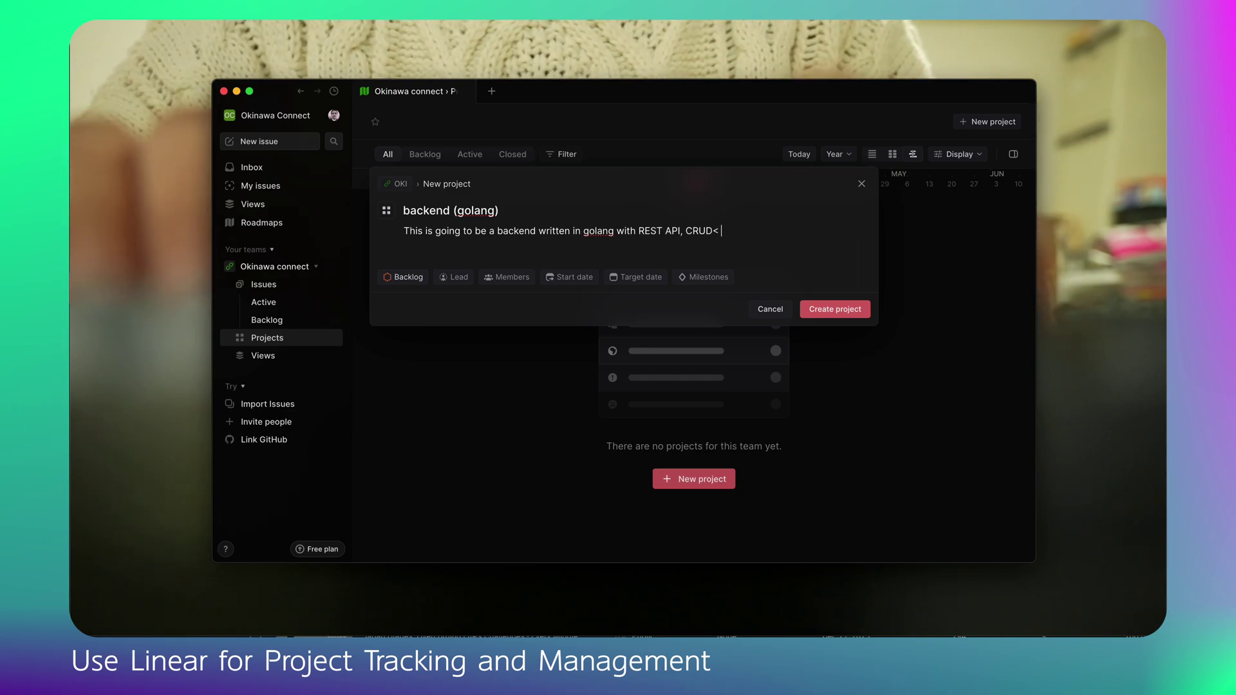
pyautogui.write(' Web sockets')
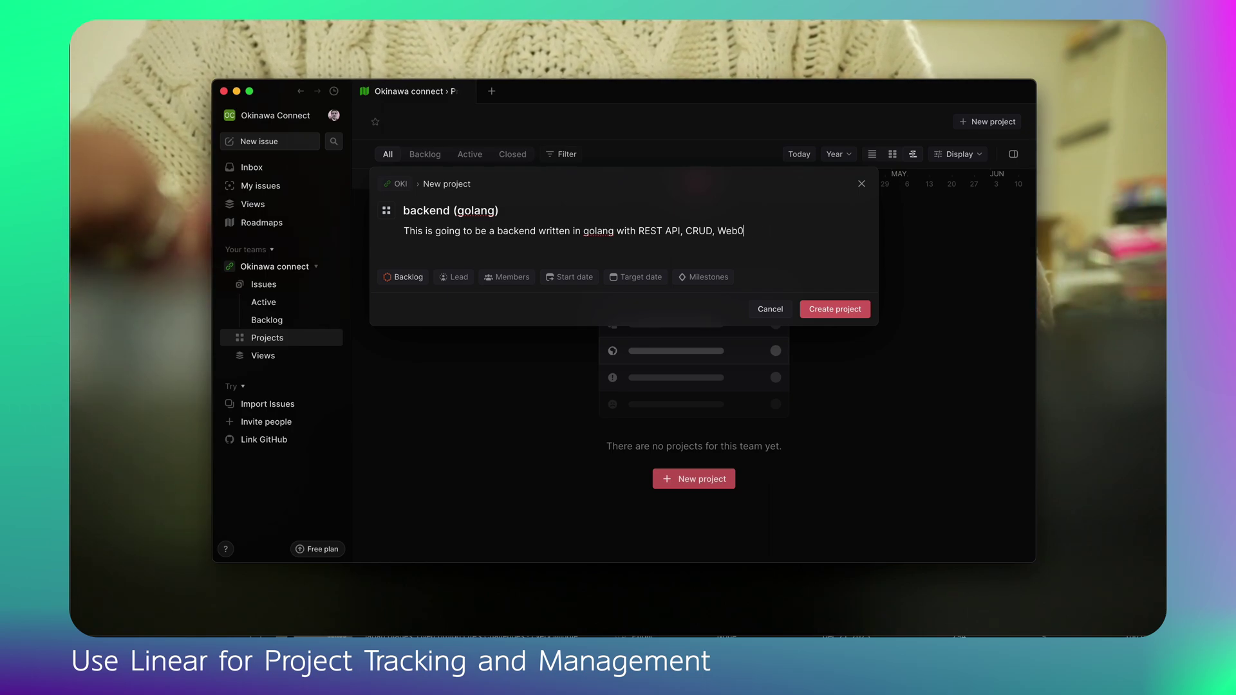
pyautogui.write('s')
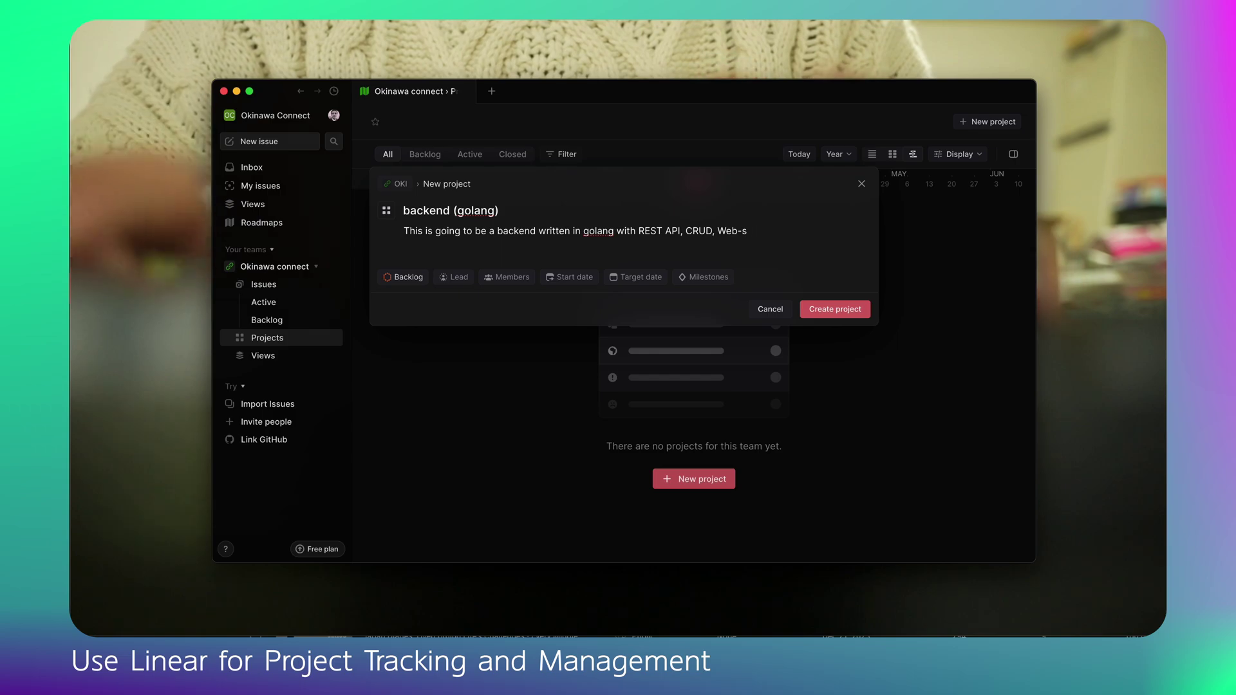
pyautogui.write('coockets')
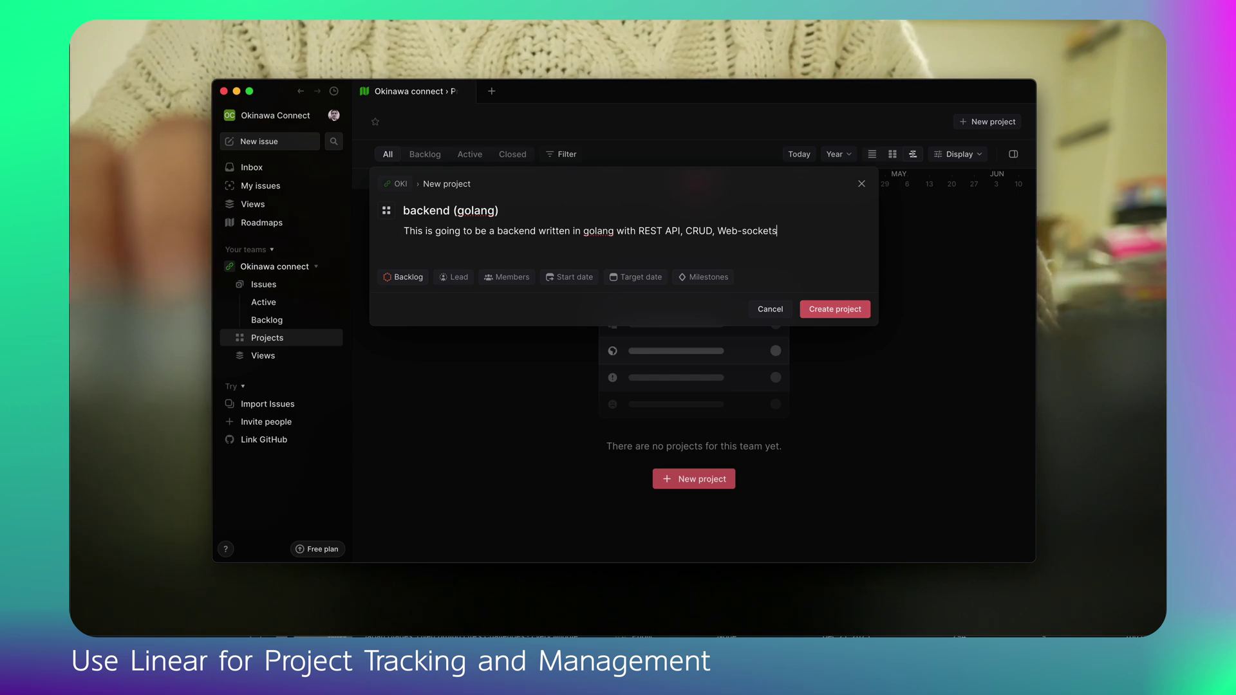
pyautogui.write(', Re')
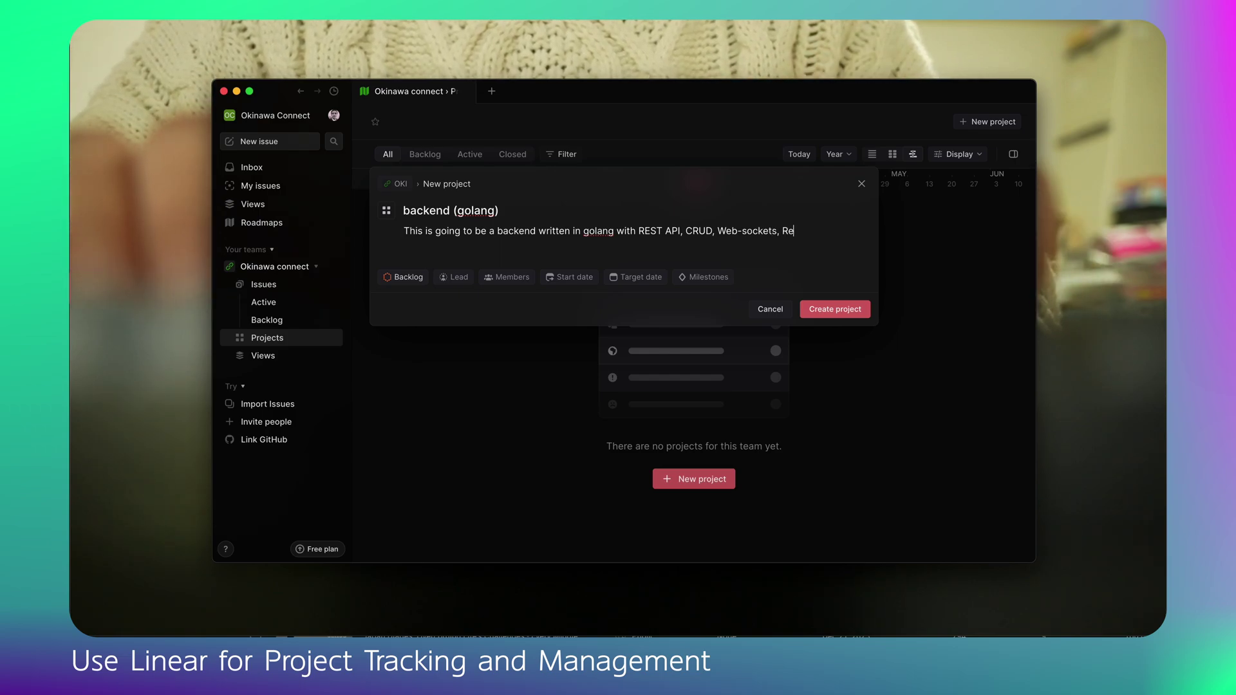
pyautogui.write('dis, Docker, Kuber')
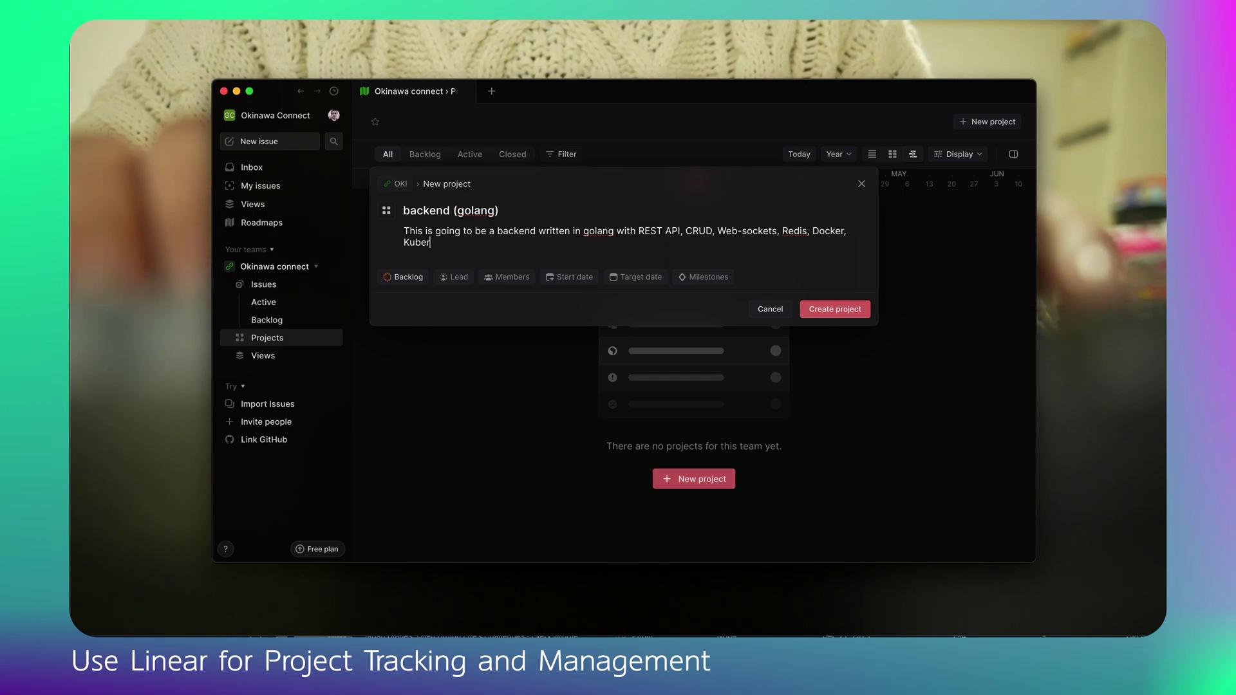
pyautogui.write('enetes, aws...')
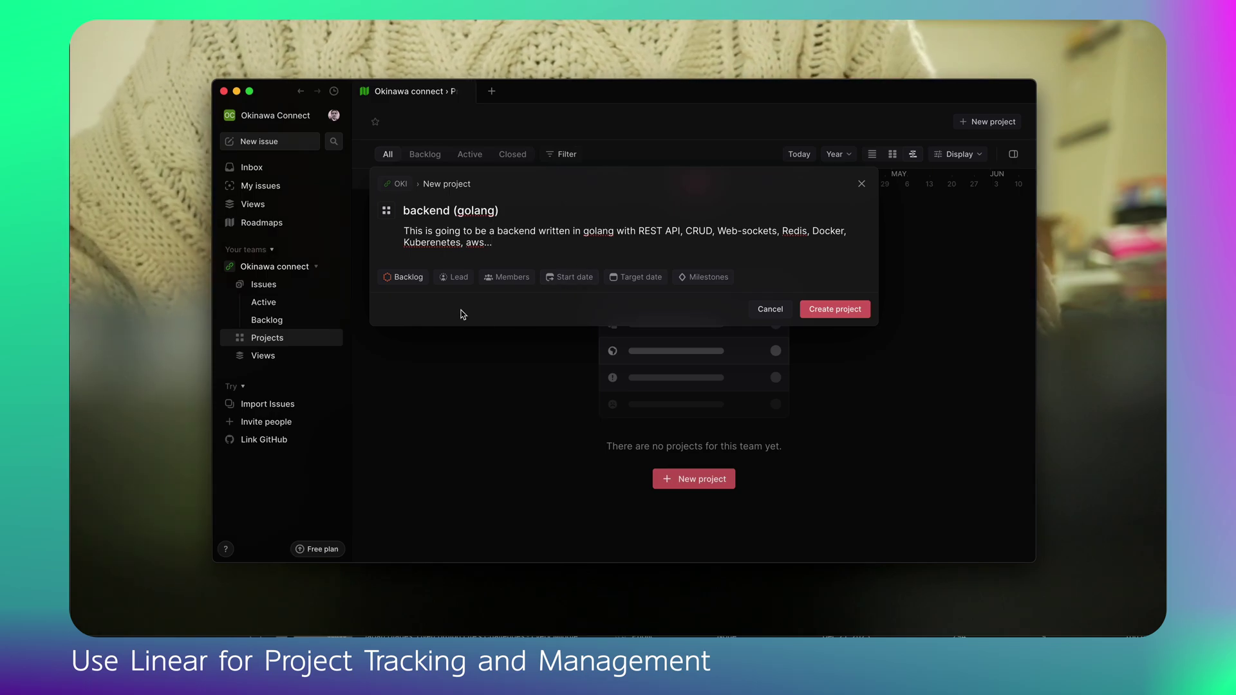
# Set the new project's status to Planned and assign the workspace owner's account as its lead, adding no members.
pyautogui.click(409, 278)
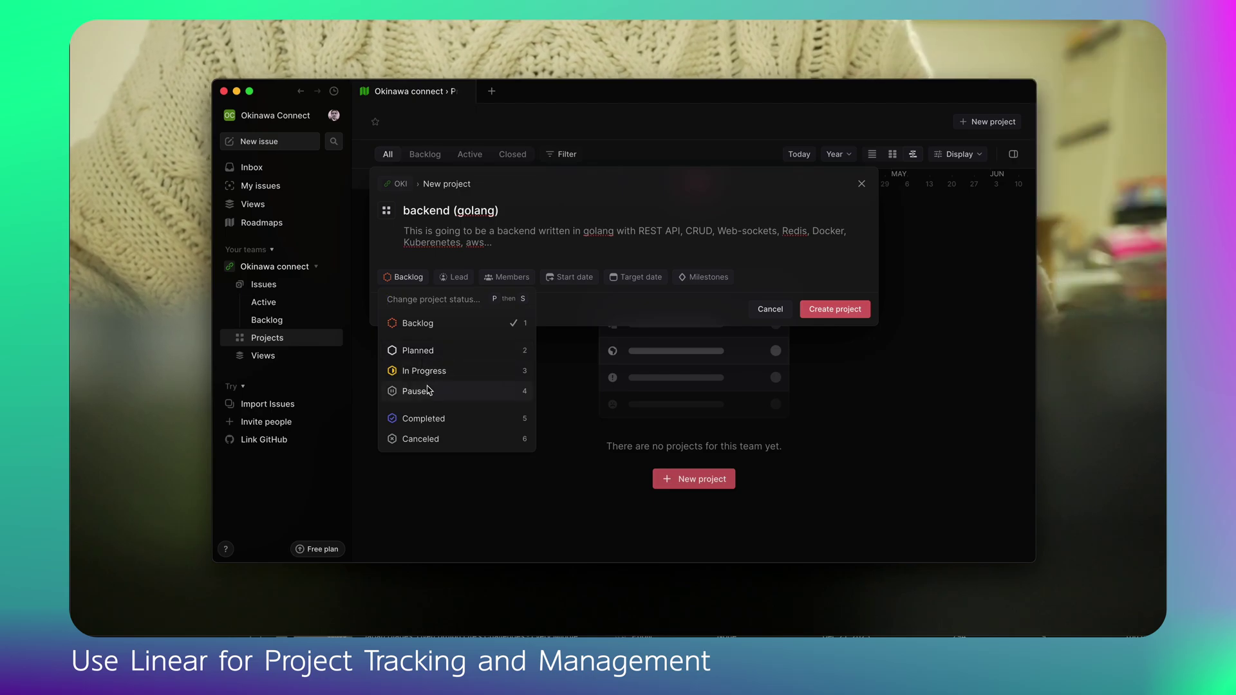
pyautogui.click(451, 353)
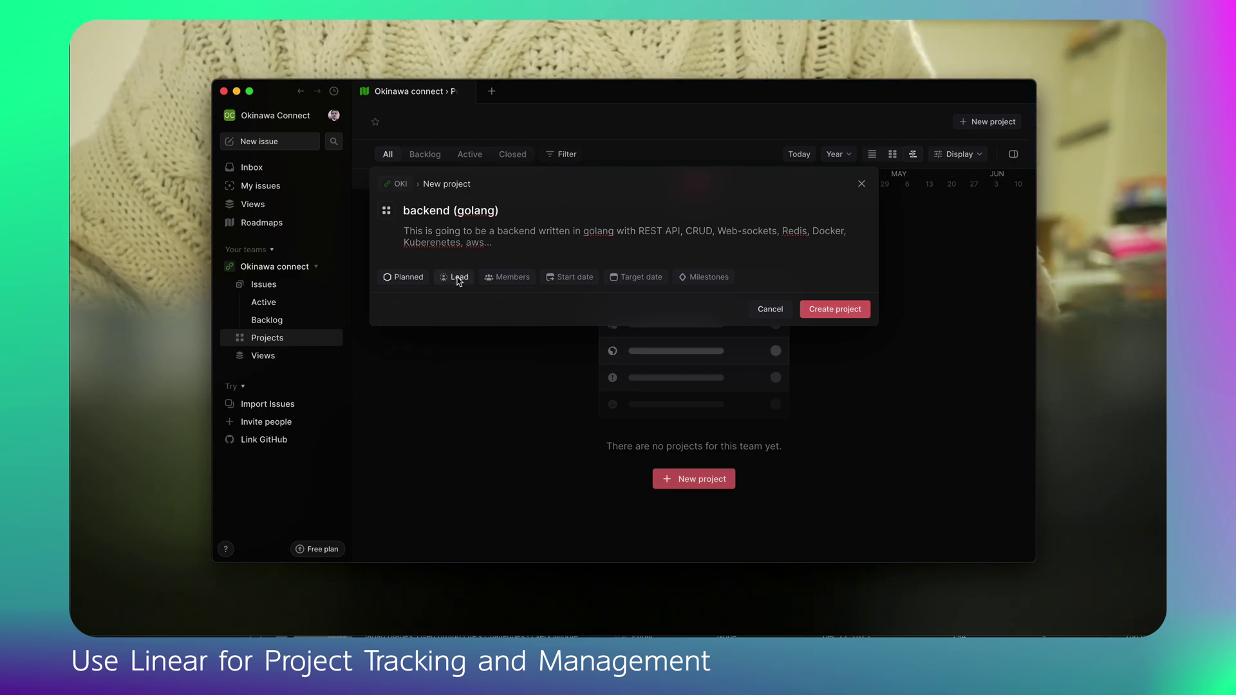
pyautogui.click(457, 277)
pyautogui.click(483, 344)
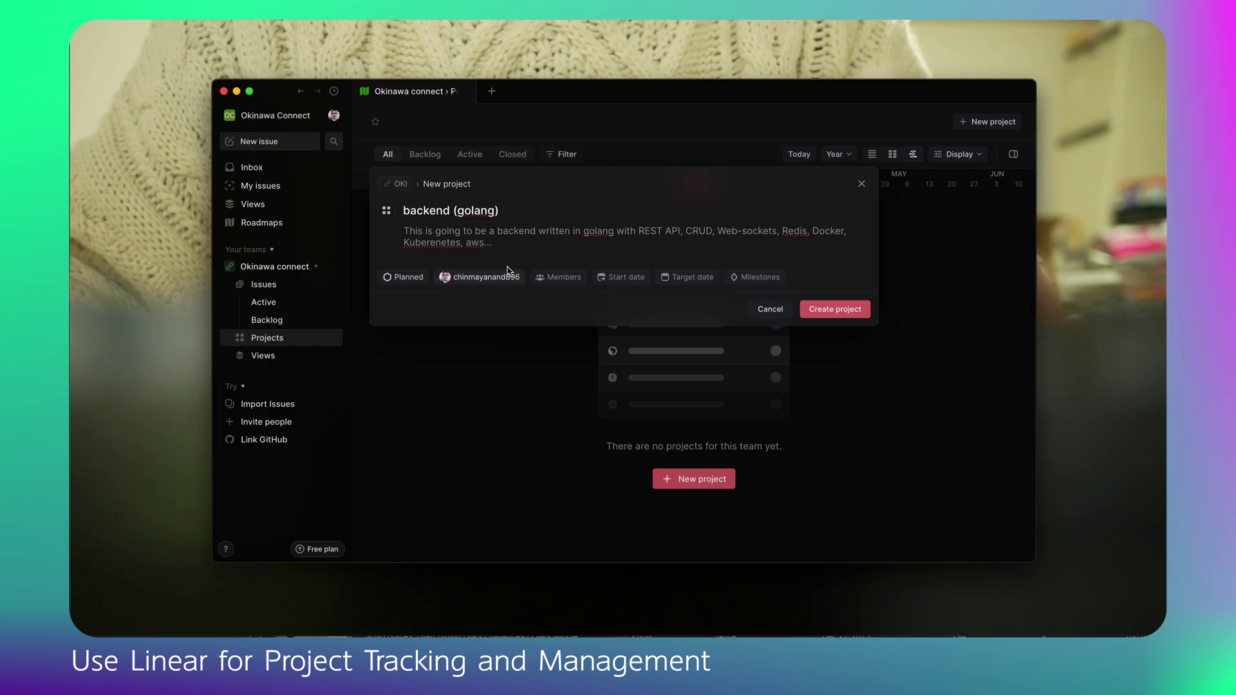
pyautogui.click(553, 277)
pyautogui.press('Escape')
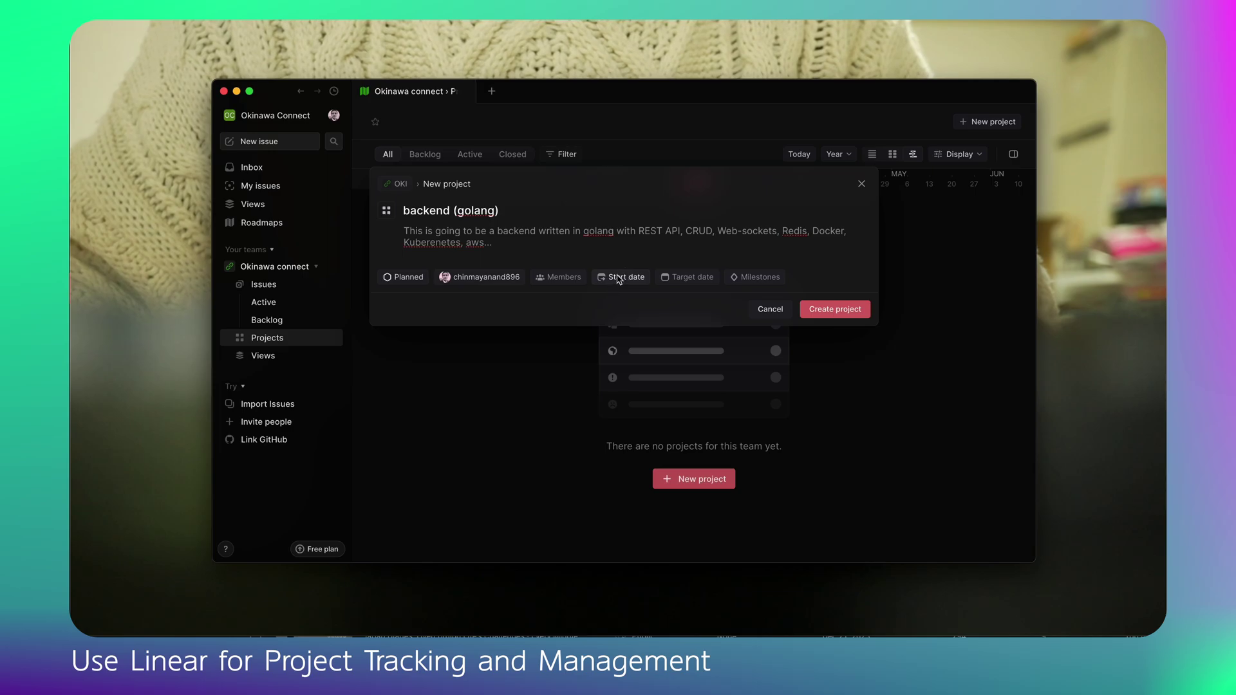
# Set the project's start date to March 1, 2024 and its target date to May 1, 2024.
pyautogui.click(618, 277)
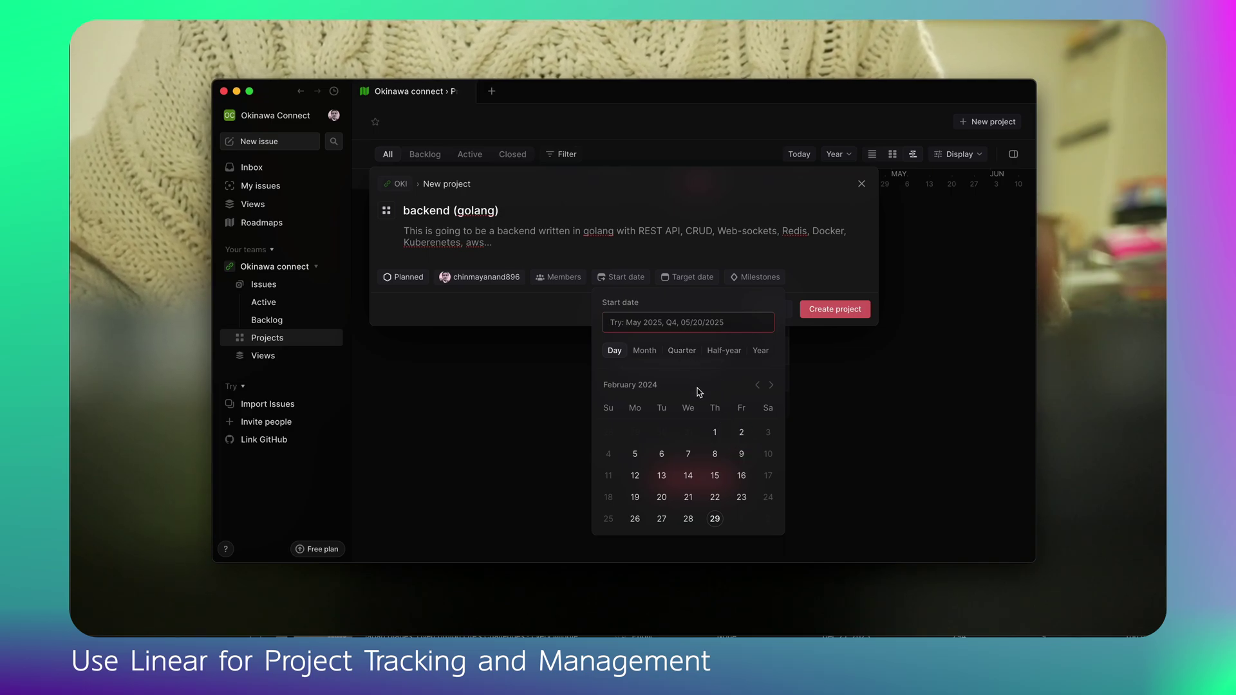
pyautogui.click(770, 385)
pyautogui.click(739, 430)
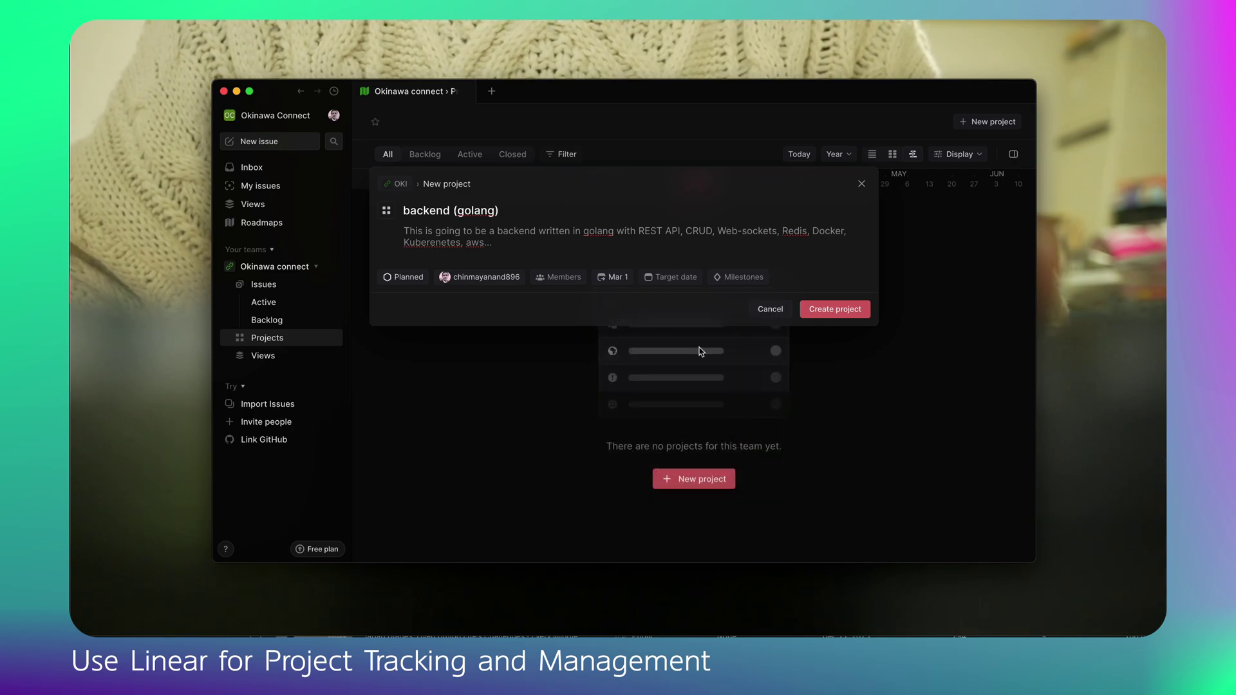
pyautogui.click(672, 277)
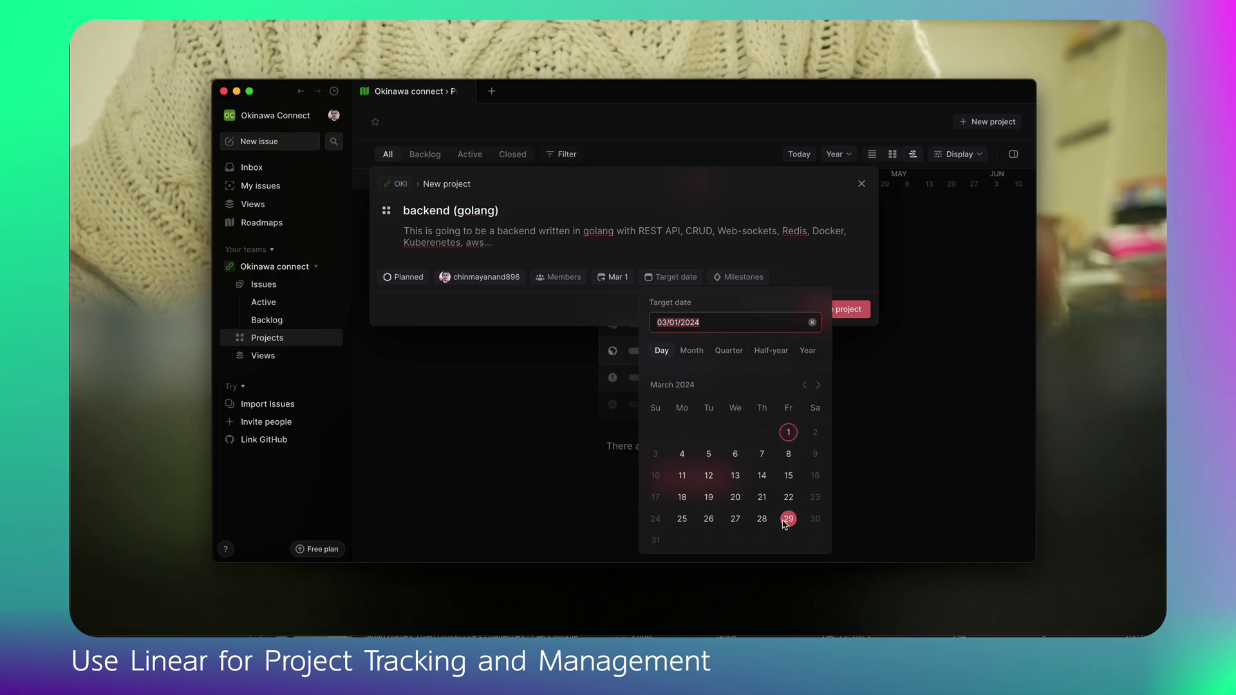
pyautogui.click(818, 386)
pyautogui.click(819, 385)
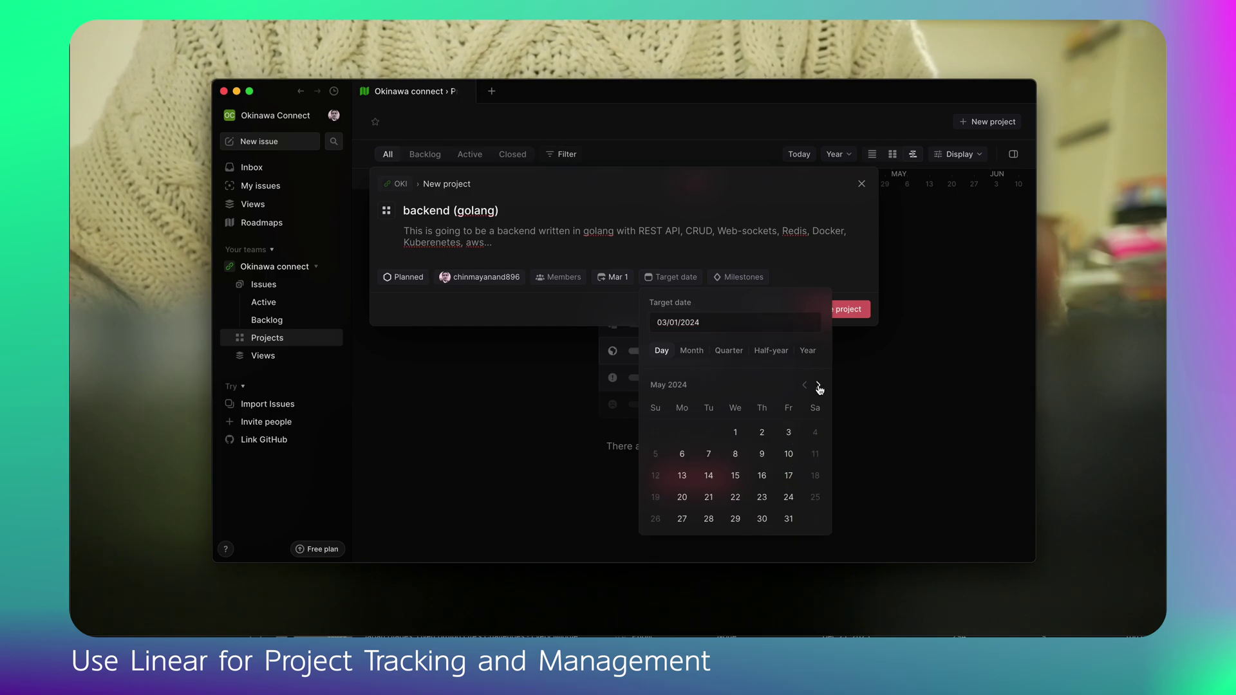
pyautogui.click(735, 433)
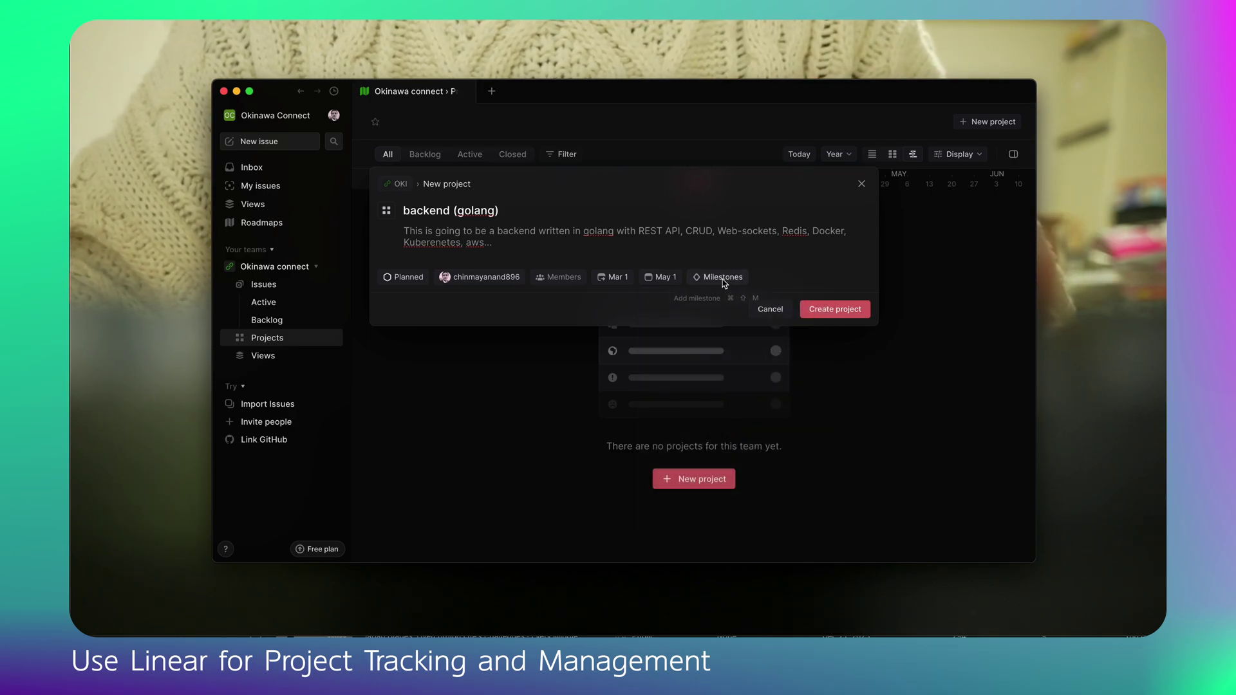
# Add a project milestone named "Install the golang project, install the basic dependencies, setup the env file".
pyautogui.click(724, 282)
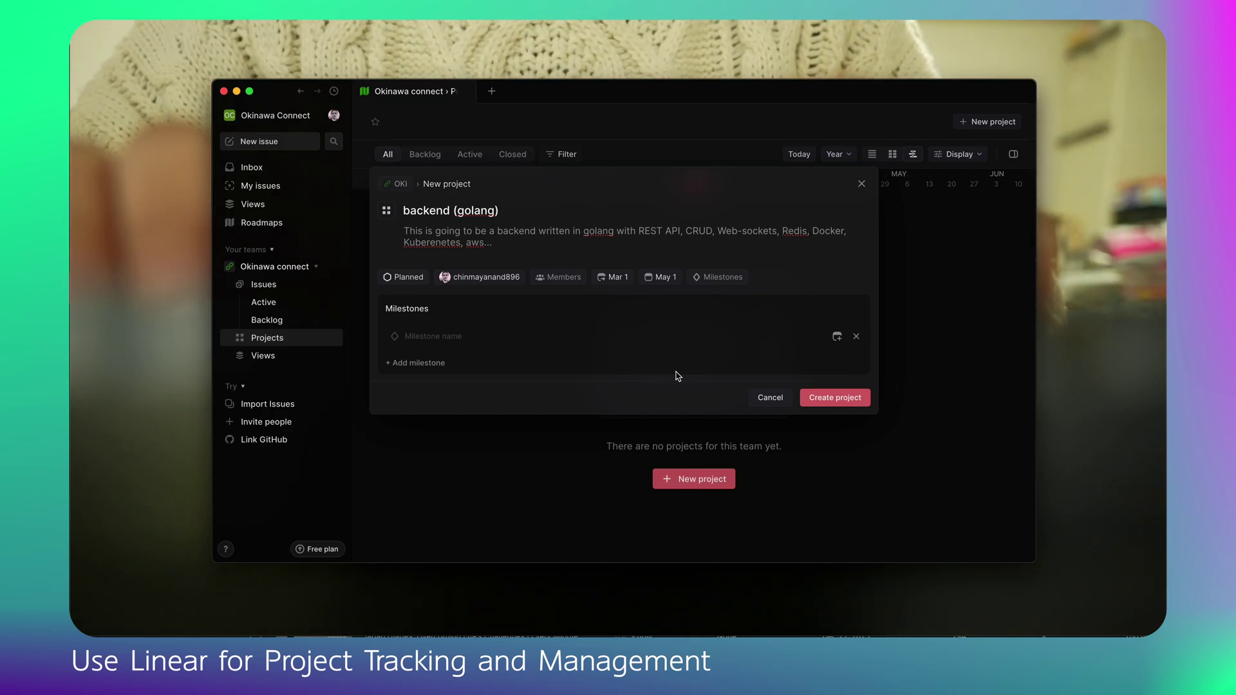
pyautogui.write('Insgall')
pyautogui.press('BackSpace')
pyautogui.write('tal')
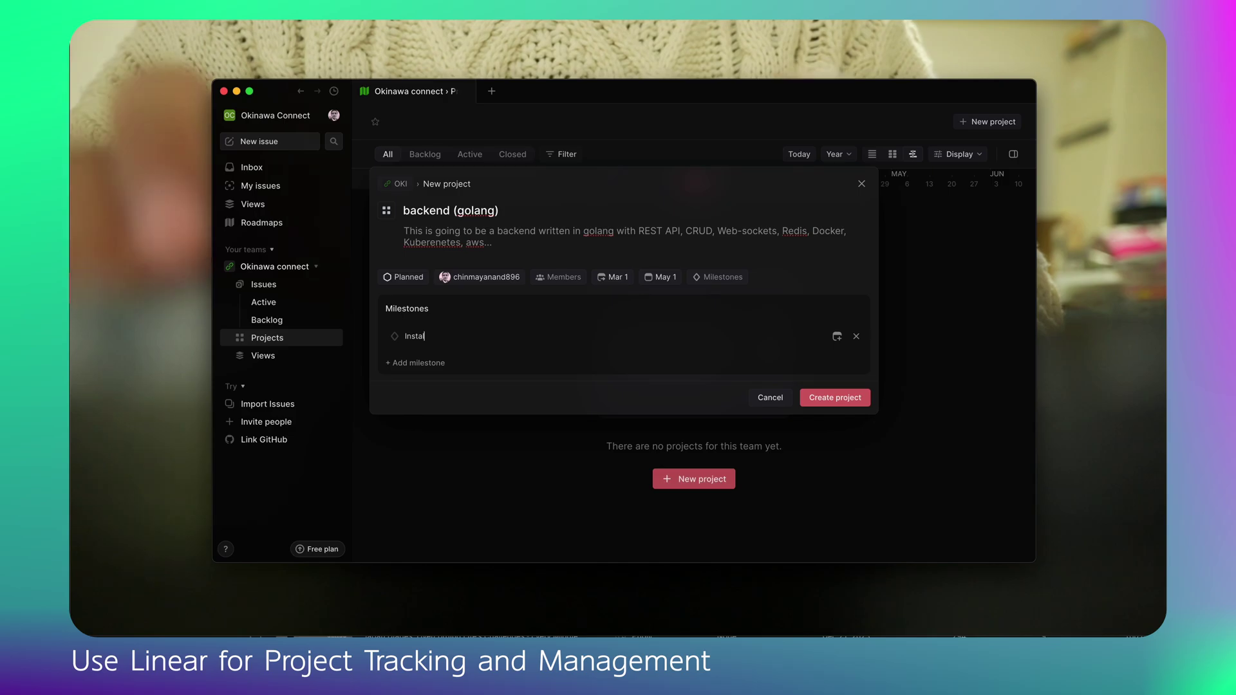
pyautogui.write('l the golang pr')
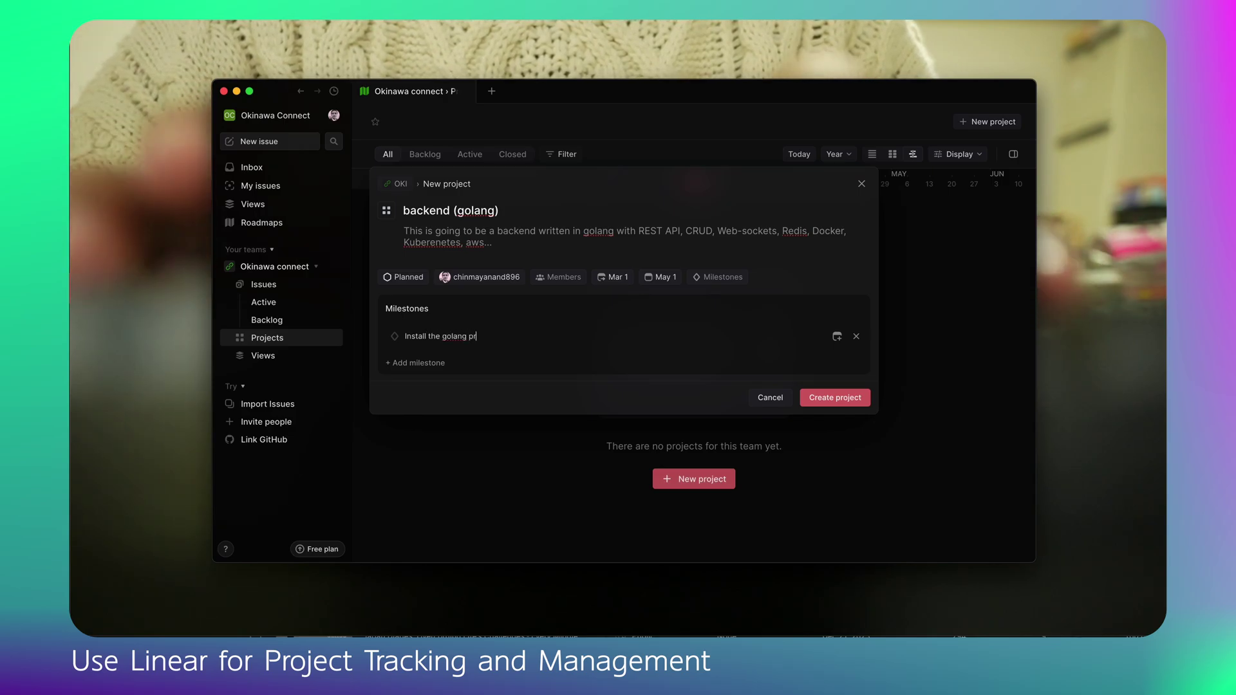
pyautogui.write('oject, insta')
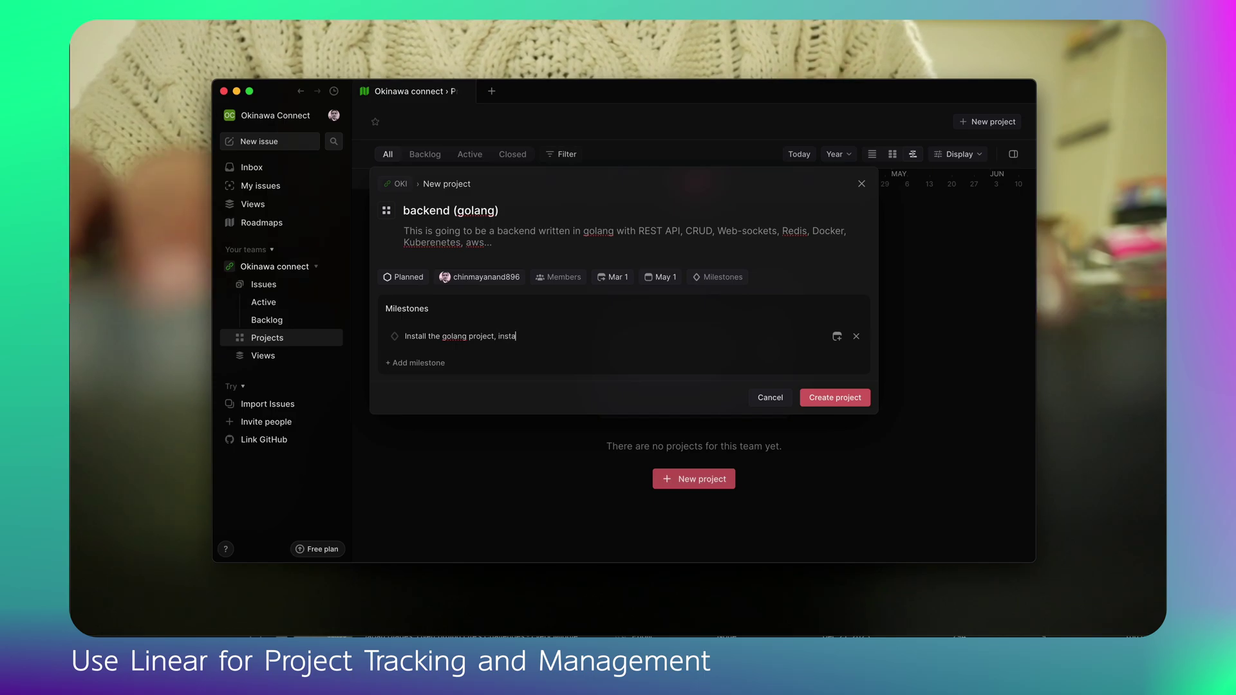
pyautogui.write('ll the basic dependencies,')
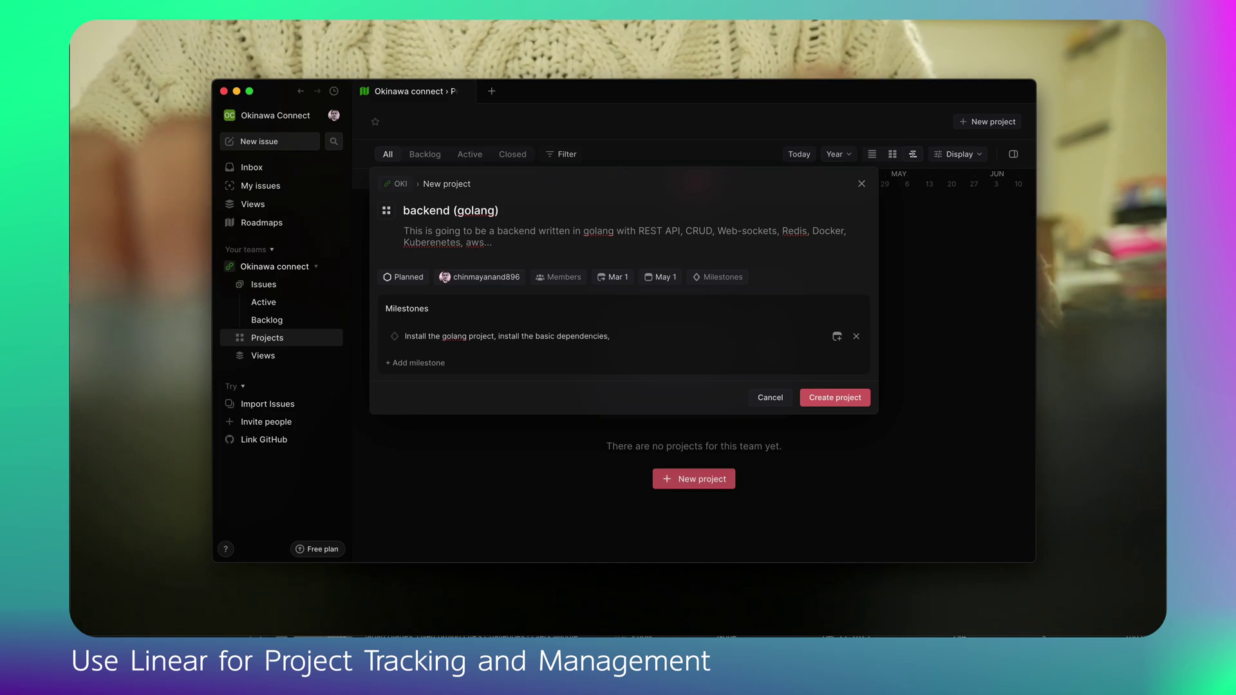
pyautogui.write(' etup  the env ')
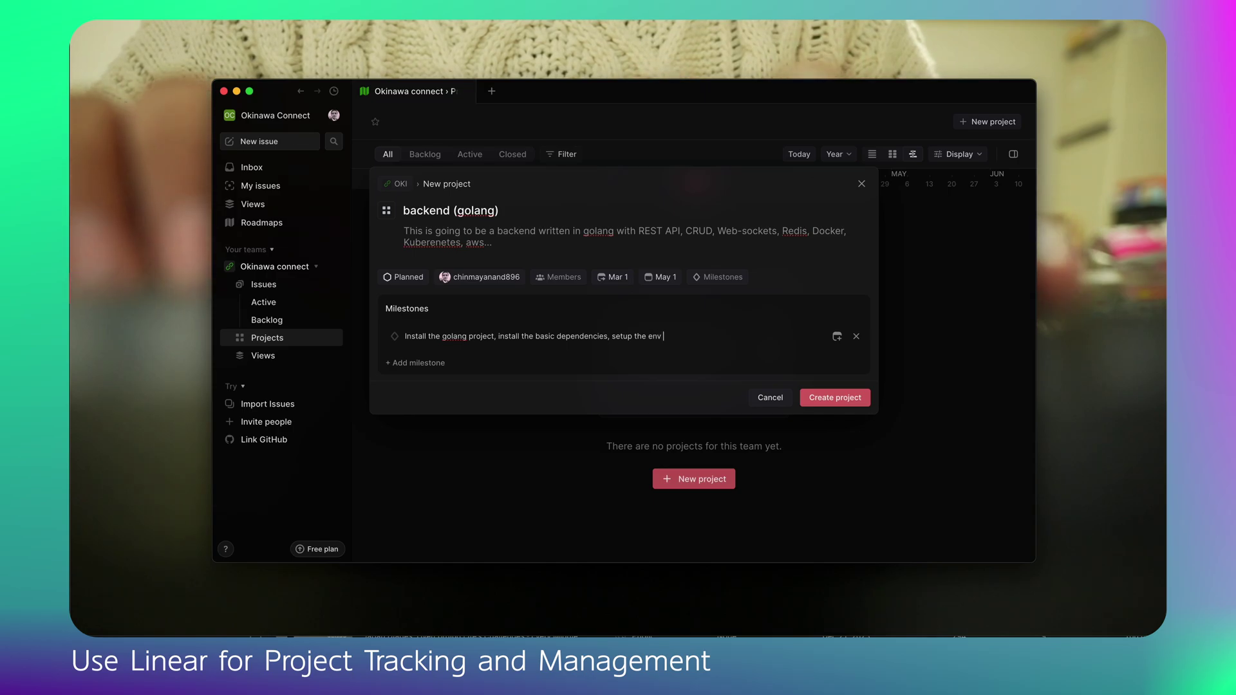
pyautogui.write('file')
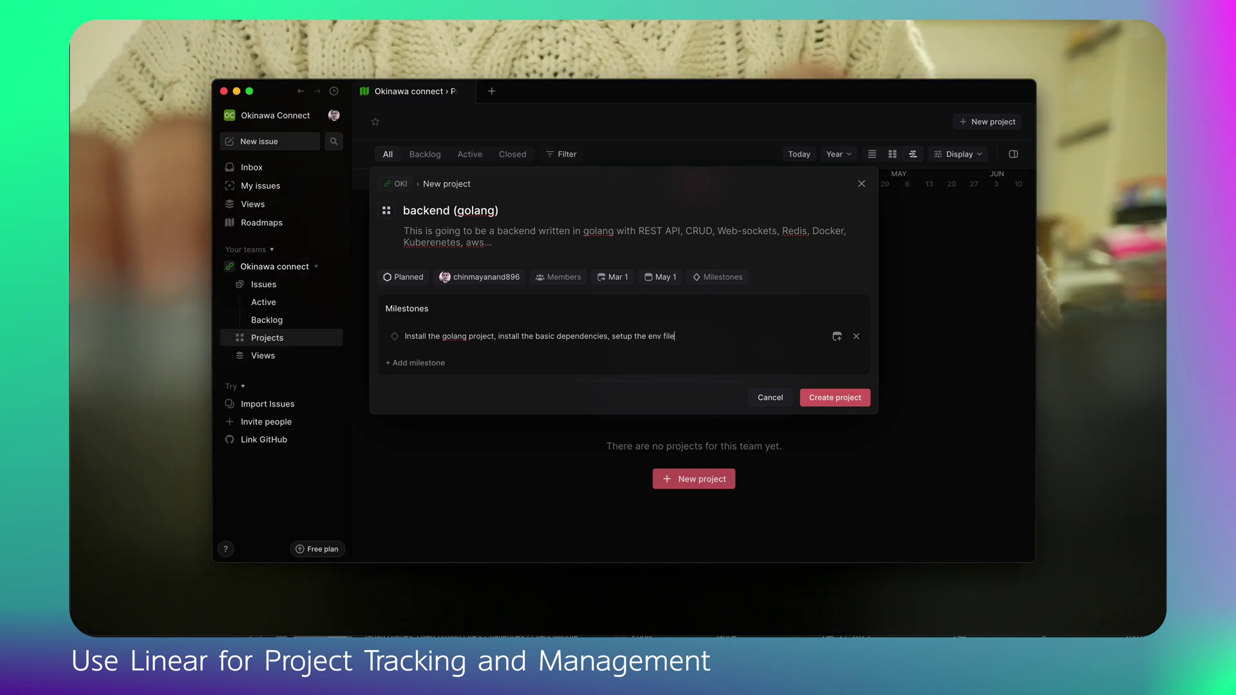
pyautogui.press('Return')
# Add a second project milestone named "after the first step load the config".
pyautogui.write('lo')
pyautogui.press('BackSpace')
pyautogui.write('after the firs')
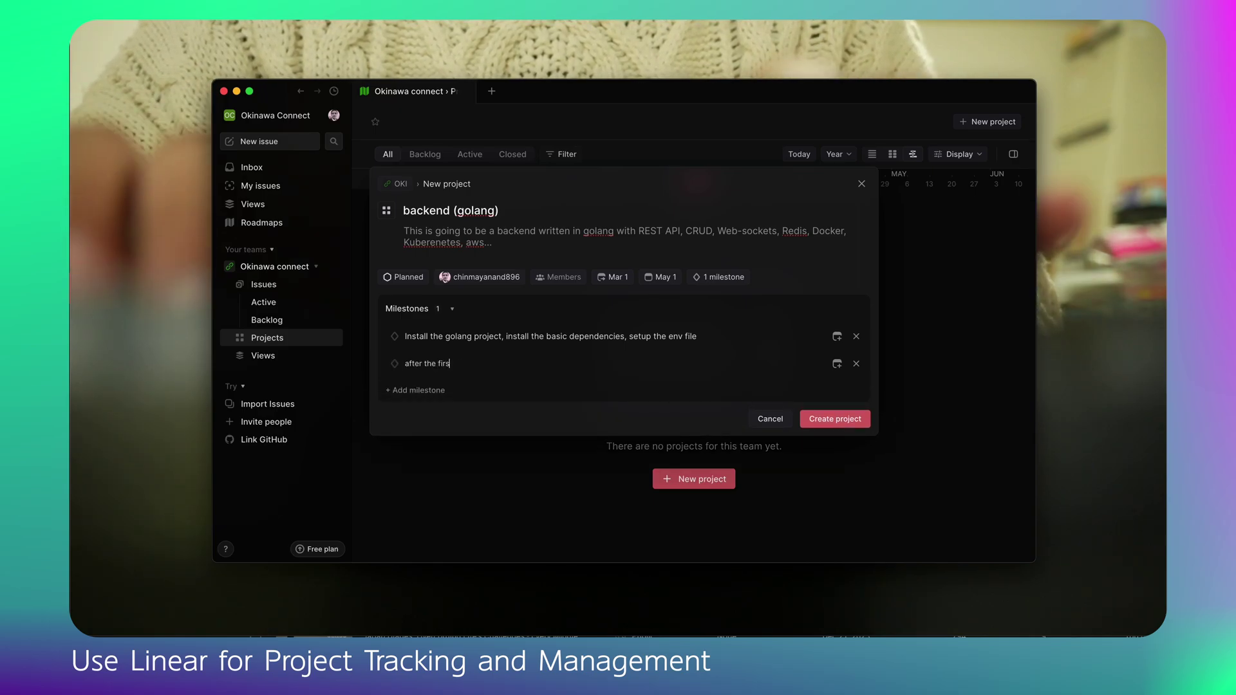
pyautogui.write('t step load ')
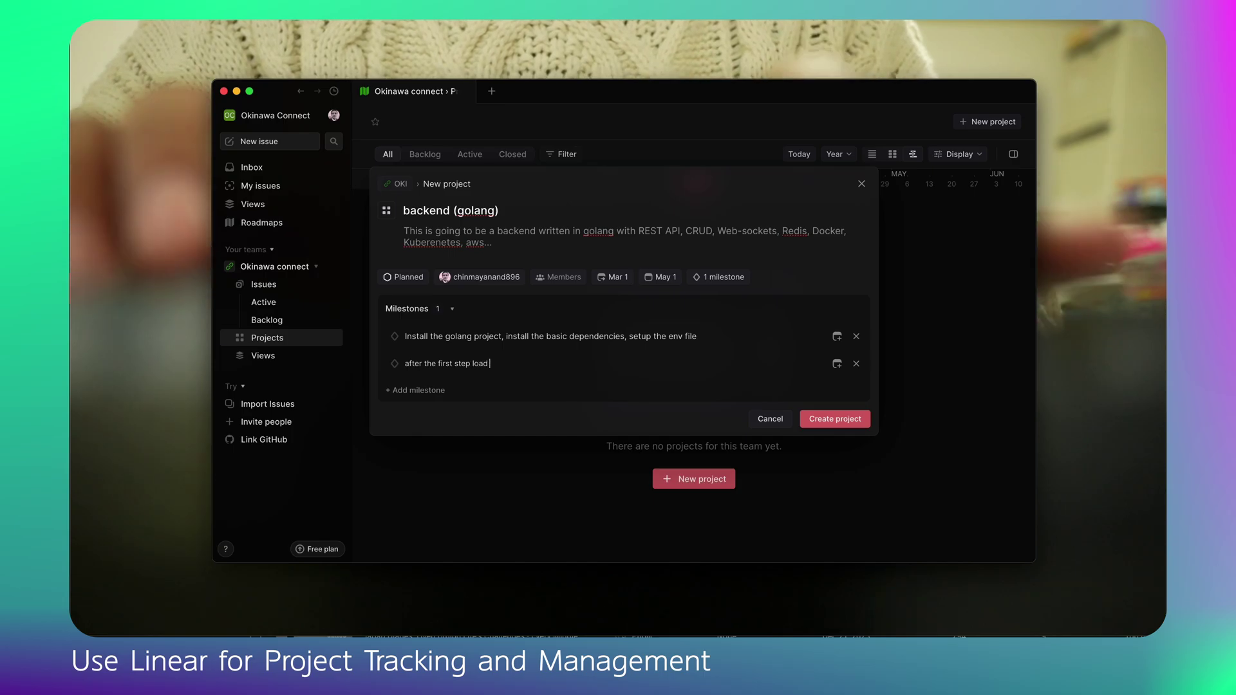
pyautogui.write('toh config')
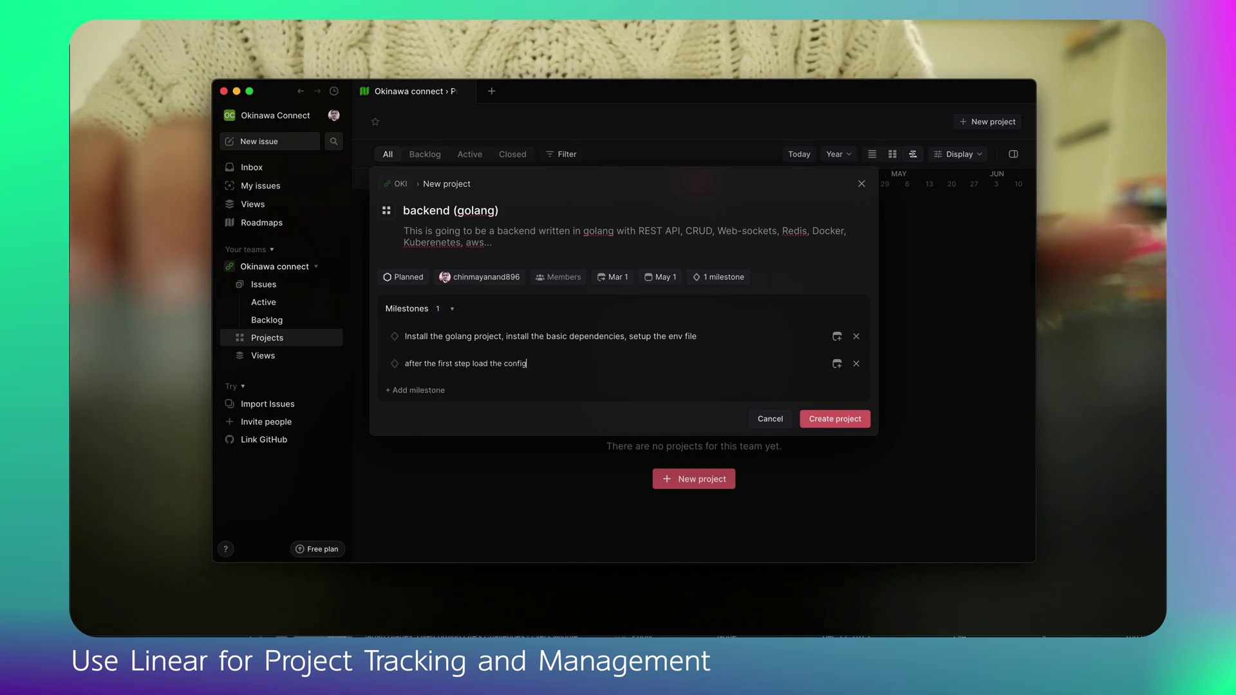
pyautogui.press('Return')
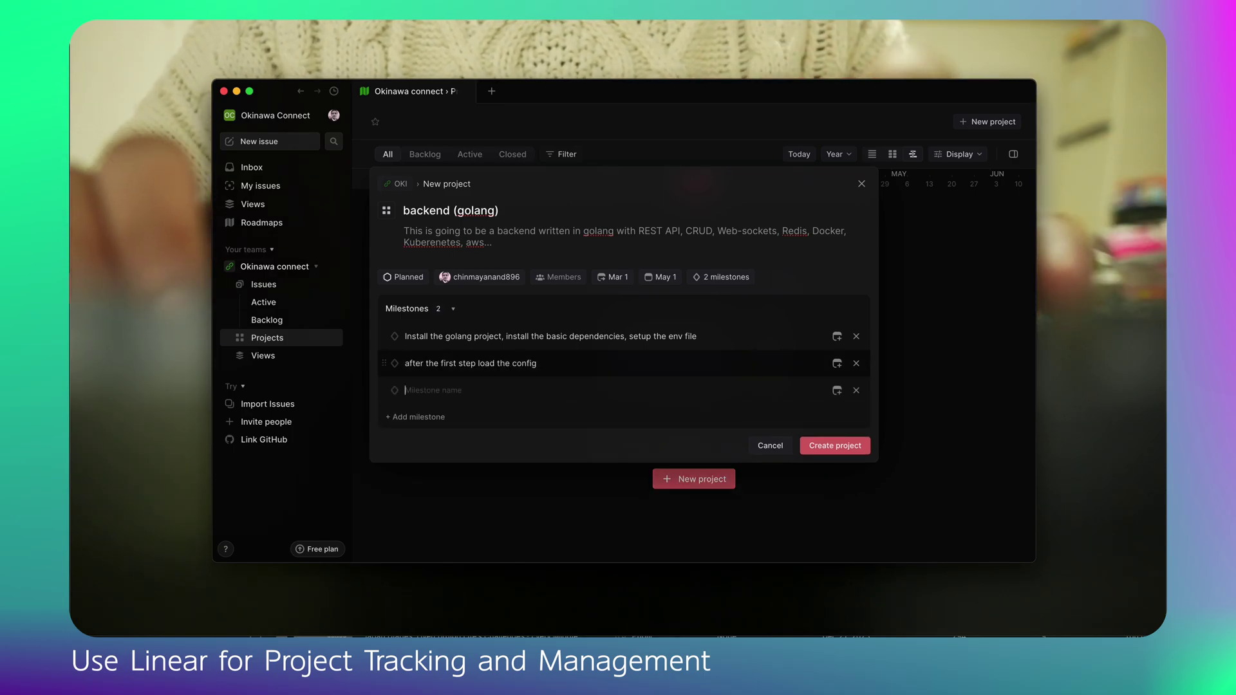
# Add a third project milestone named "Setup a docker and connect with the database".
pyautogui.write('connect')
pyautogui.press('BackSpace')
pyautogui.press('BackSpace')
pyautogui.press('BackSpace')
pyautogui.press('BackSpace')
pyautogui.write('Setui')
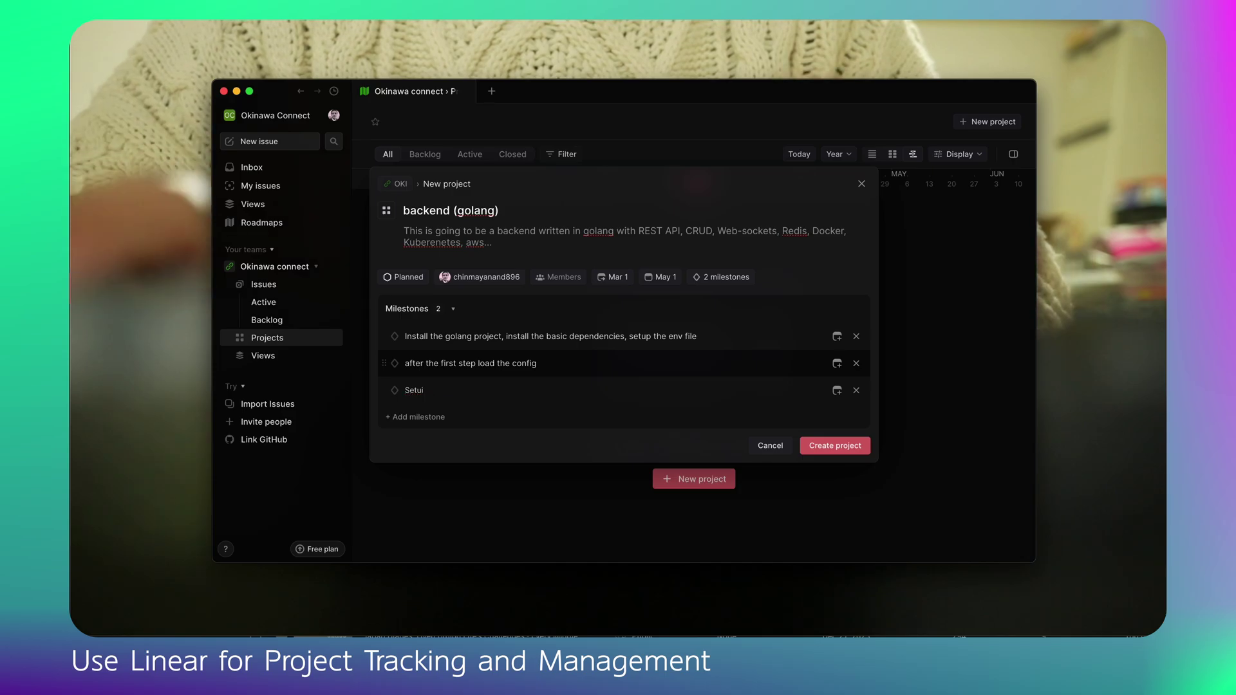
pyautogui.write('p adocker and c')
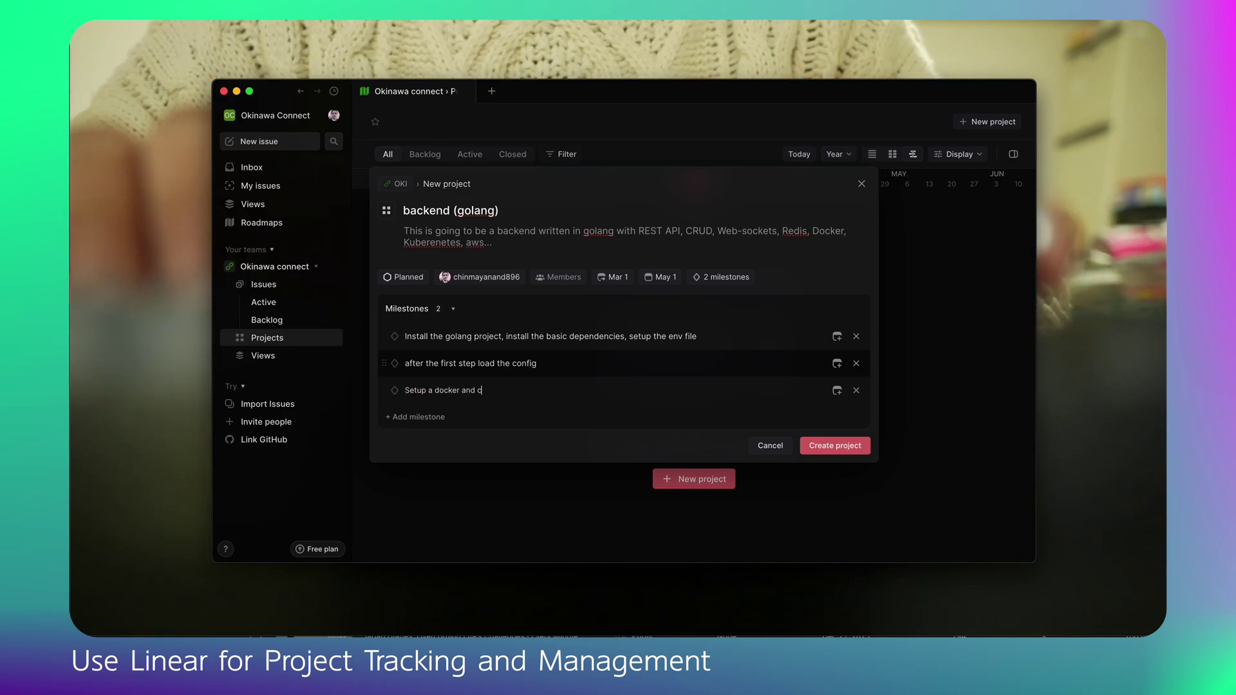
pyautogui.write('reconnec')
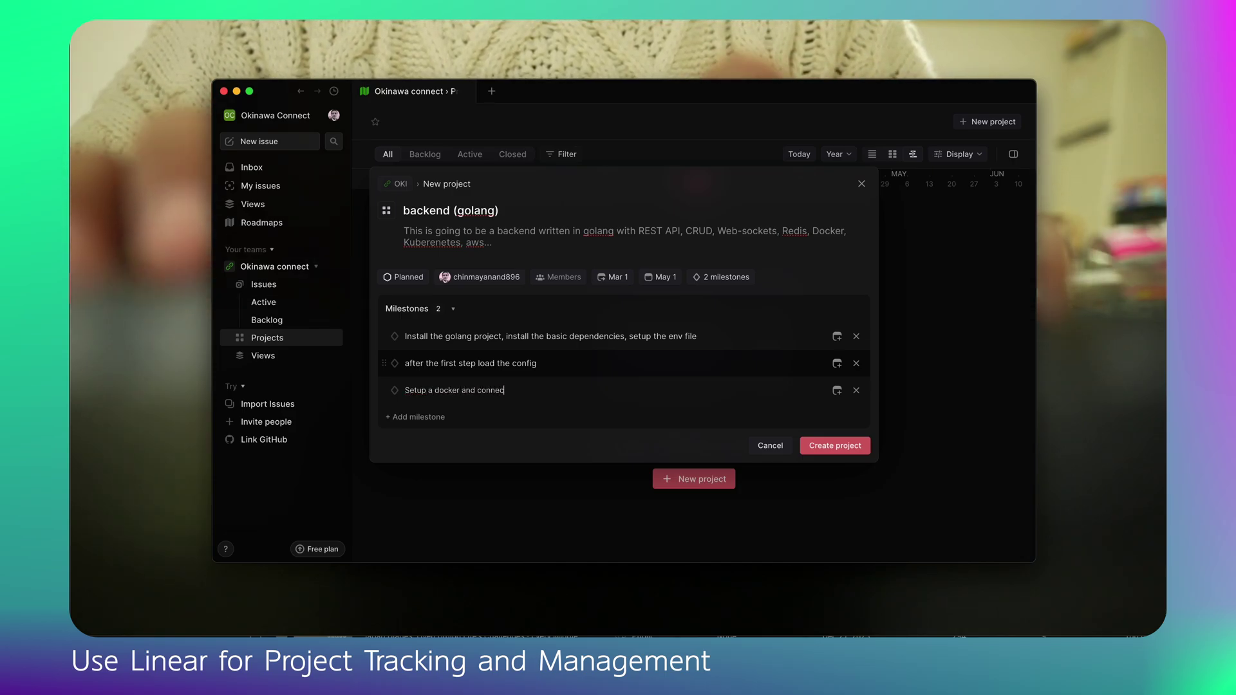
pyautogui.write('t with the databnas')
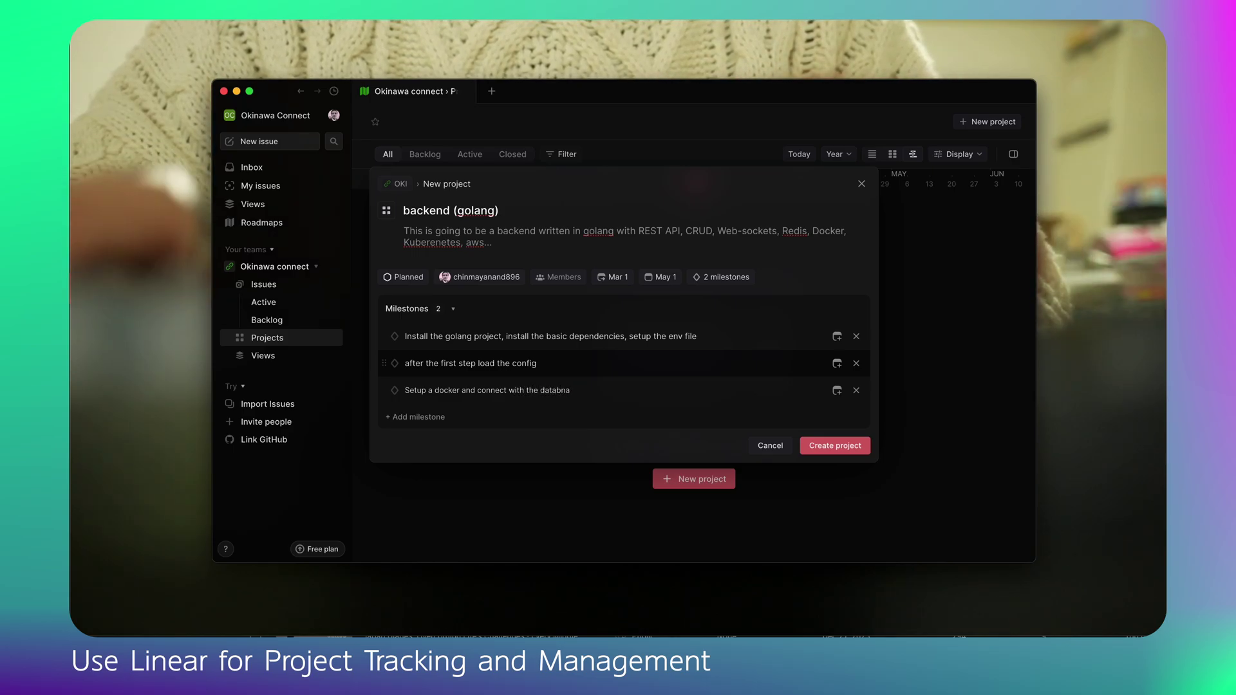
pyautogui.press('BackSpace')
pyautogui.press('BackSpace')
pyautogui.write('ase, cr')
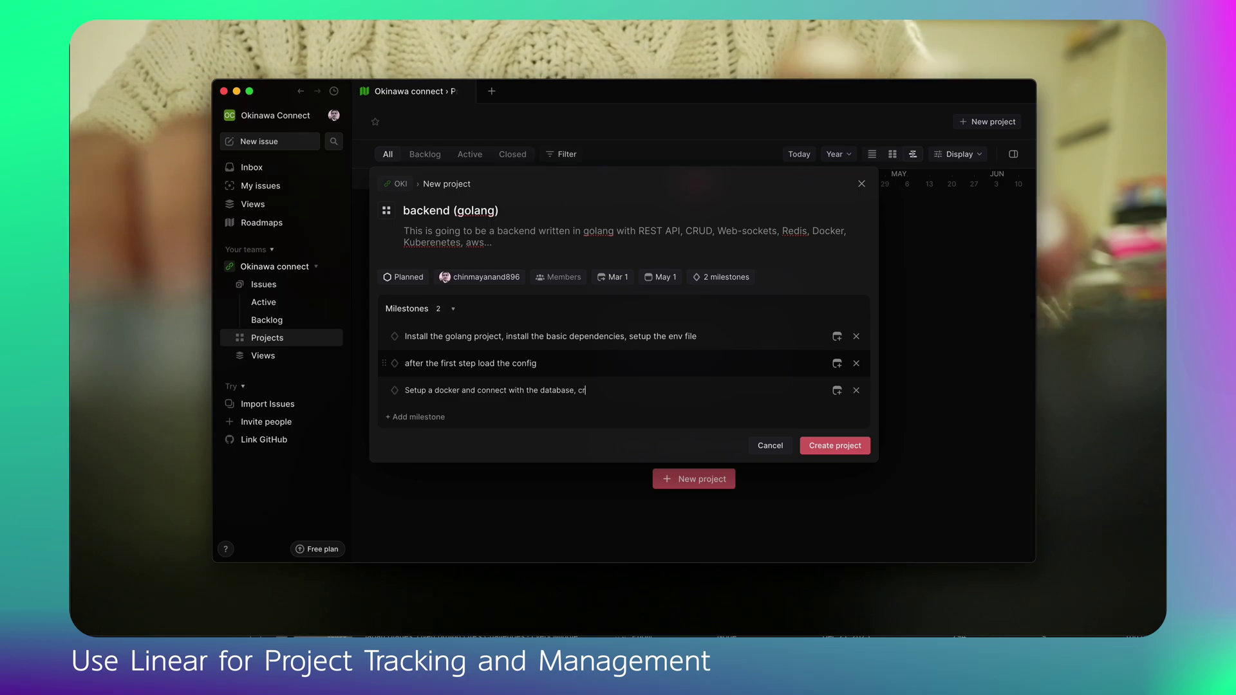
pyautogui.write('eate helth check')
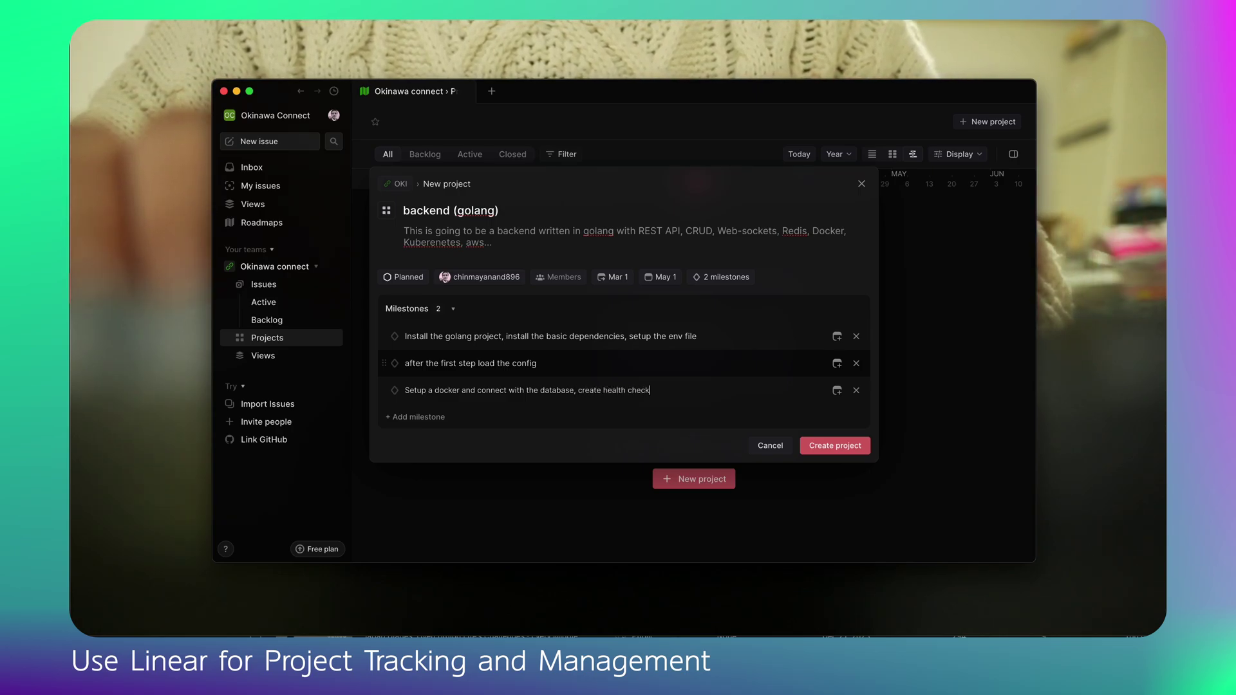
pyautogui.write(' for both berve')
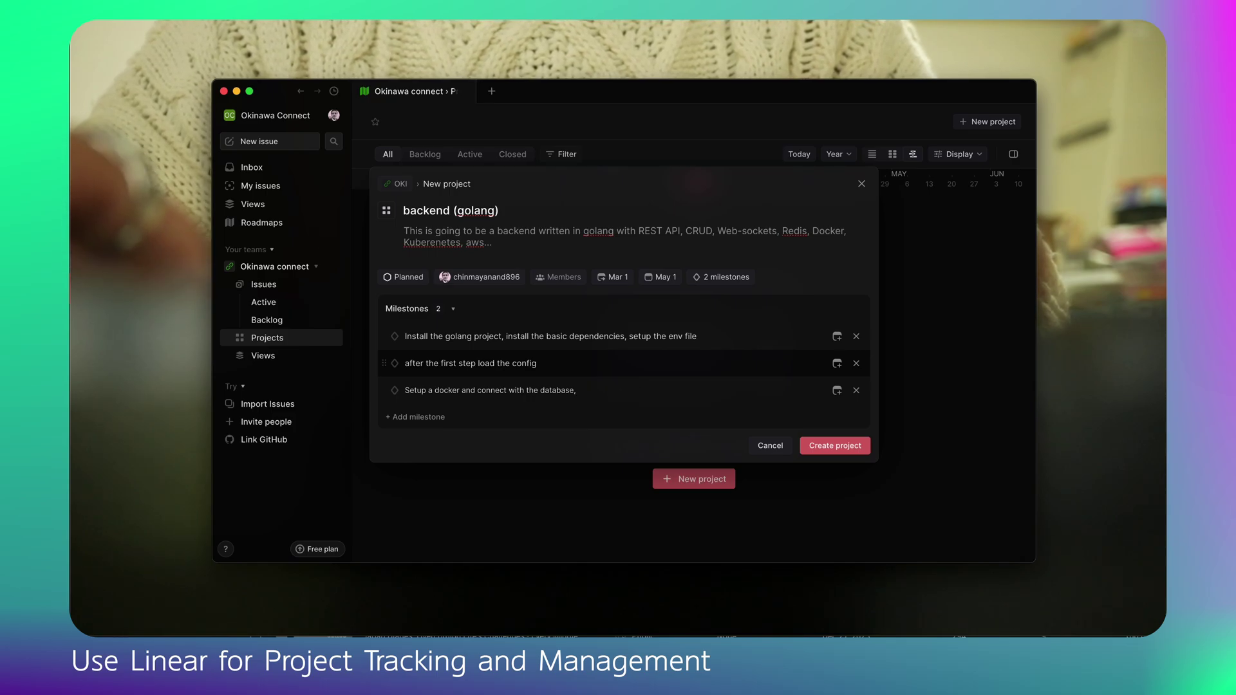
pyautogui.press('BackSpace')
pyautogui.press('Return')
# Add a project milestone named "Setup a health check for the project and the database".
pyautogui.write('S')
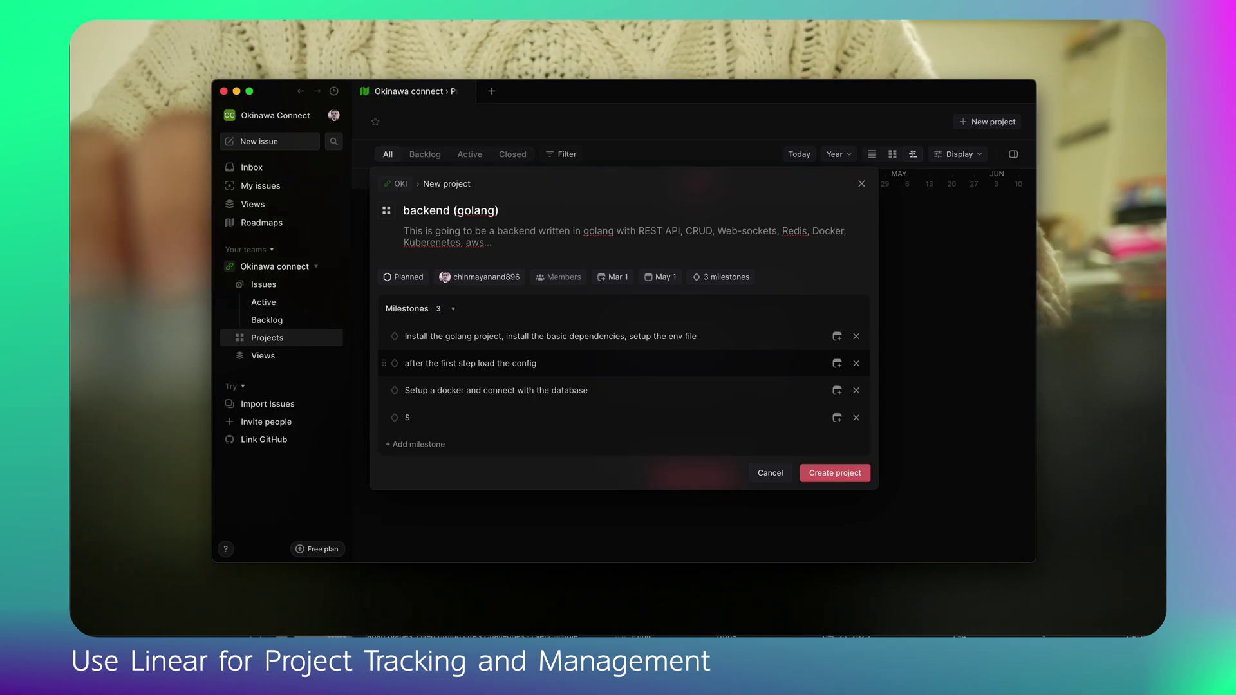
pyautogui.write('etup a health check for the ')
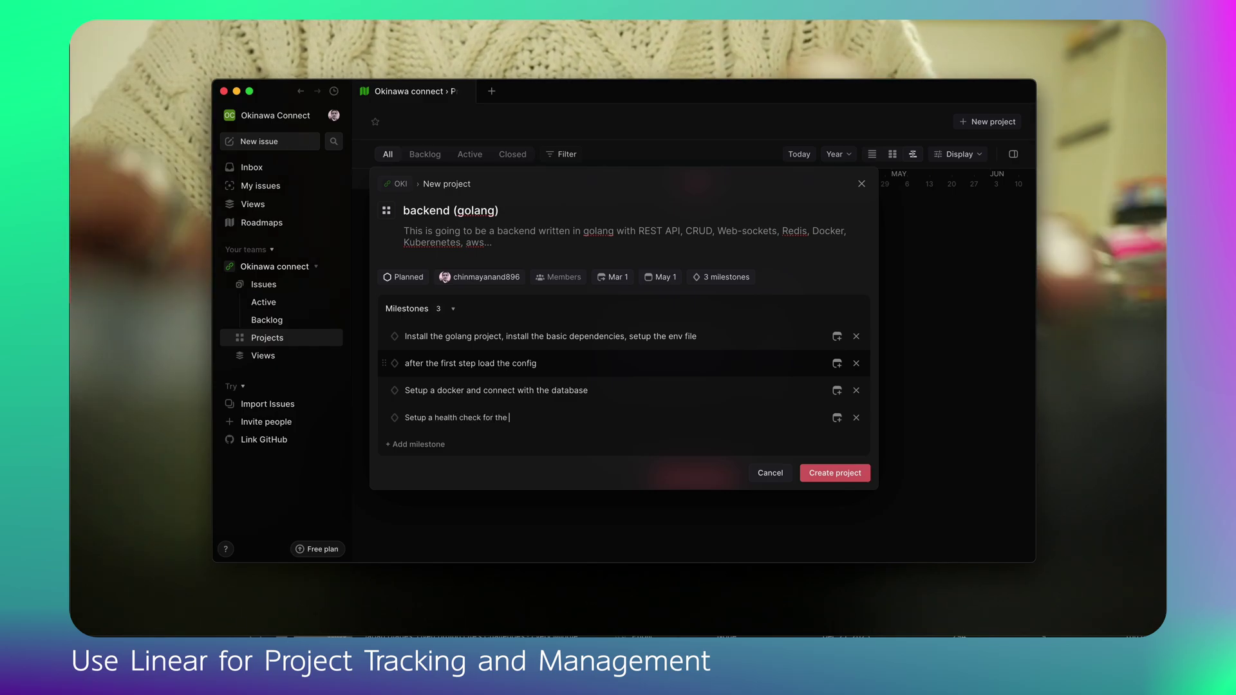
pyautogui.write('project and the database')
pyautogui.press('Return')
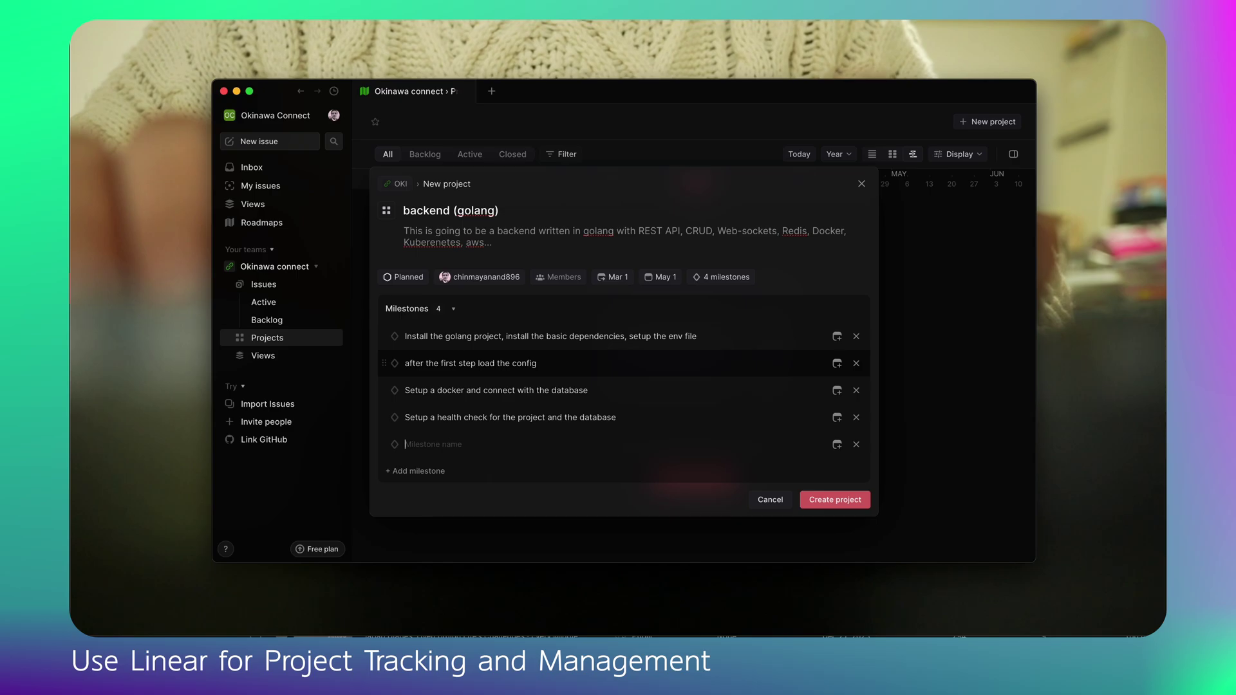
# Add a project milestone named "Start the authentication with cookies".
pyautogui.write('St')
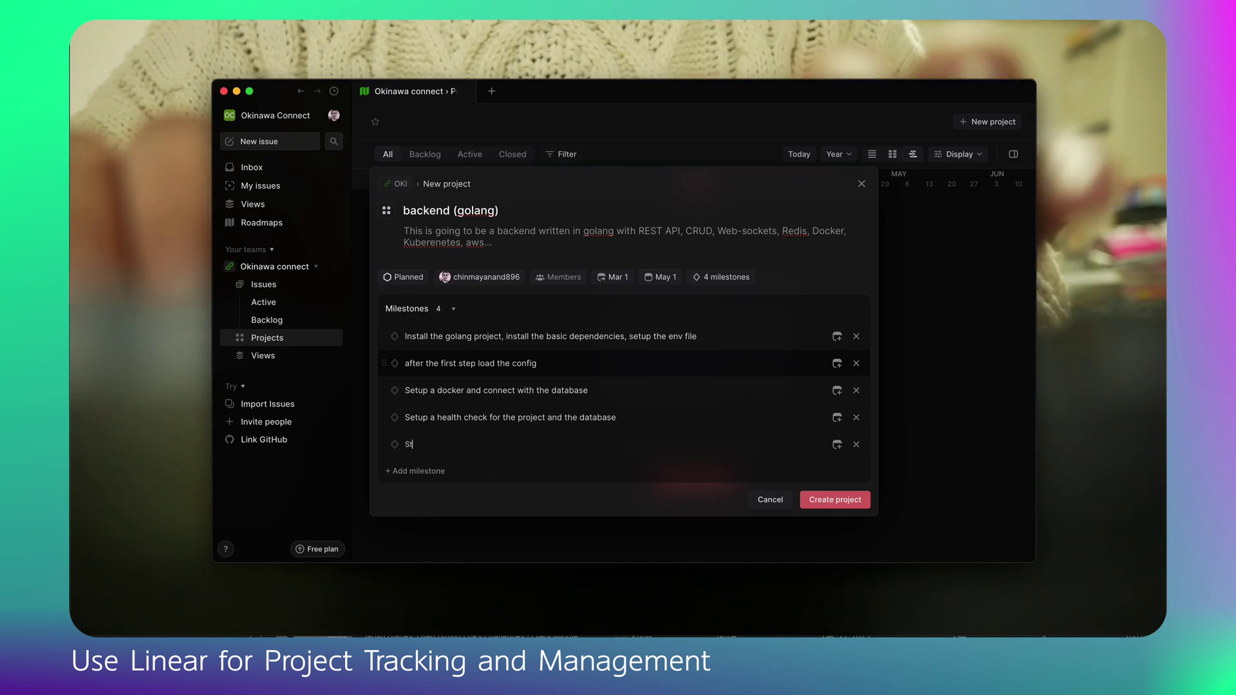
pyautogui.write('art the authent')
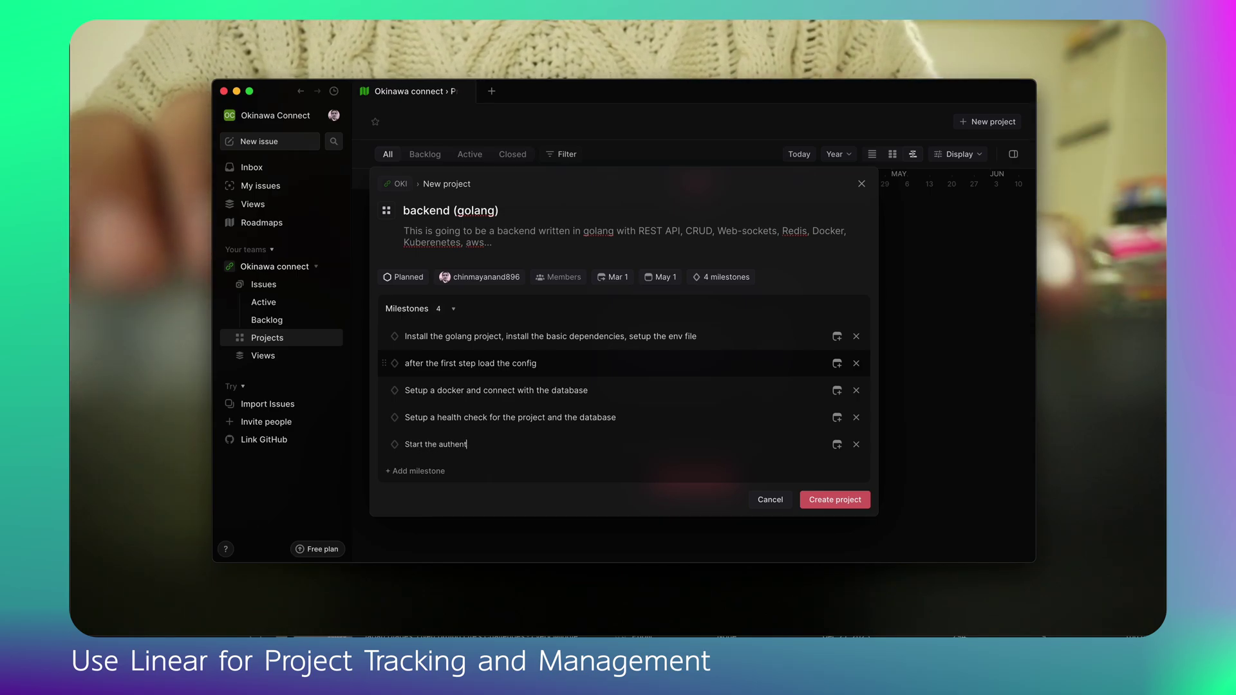
pyautogui.write('ication with cookies')
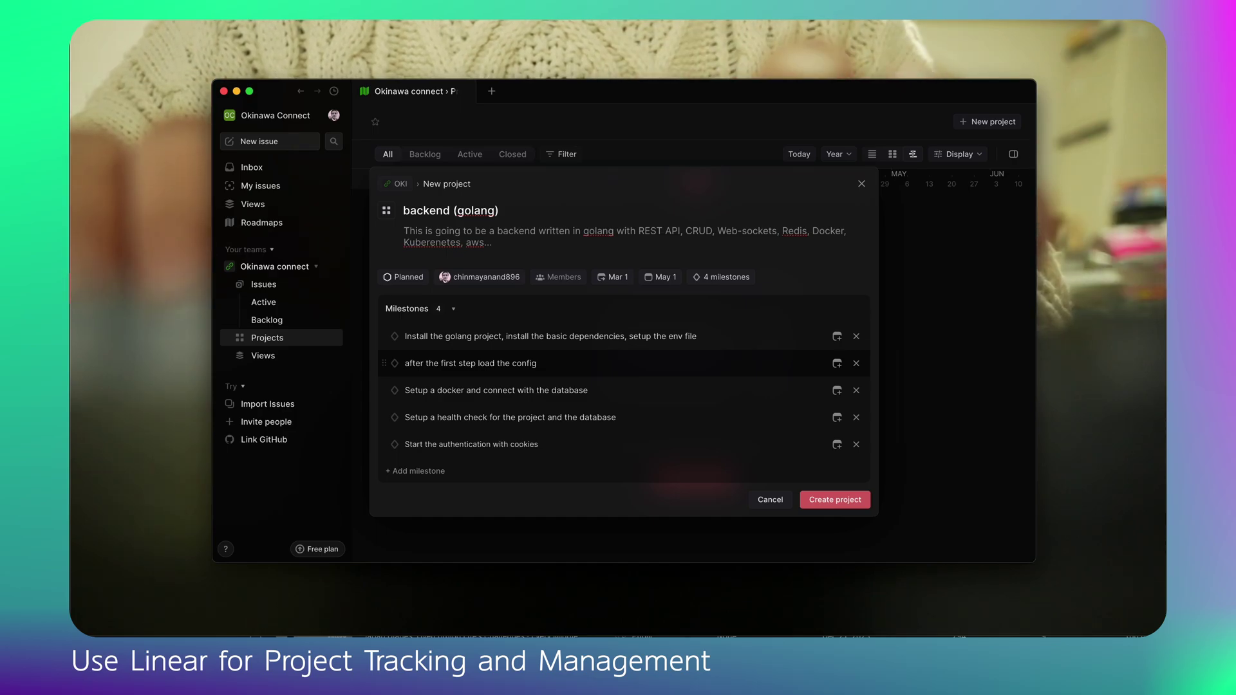
pyautogui.press('Return')
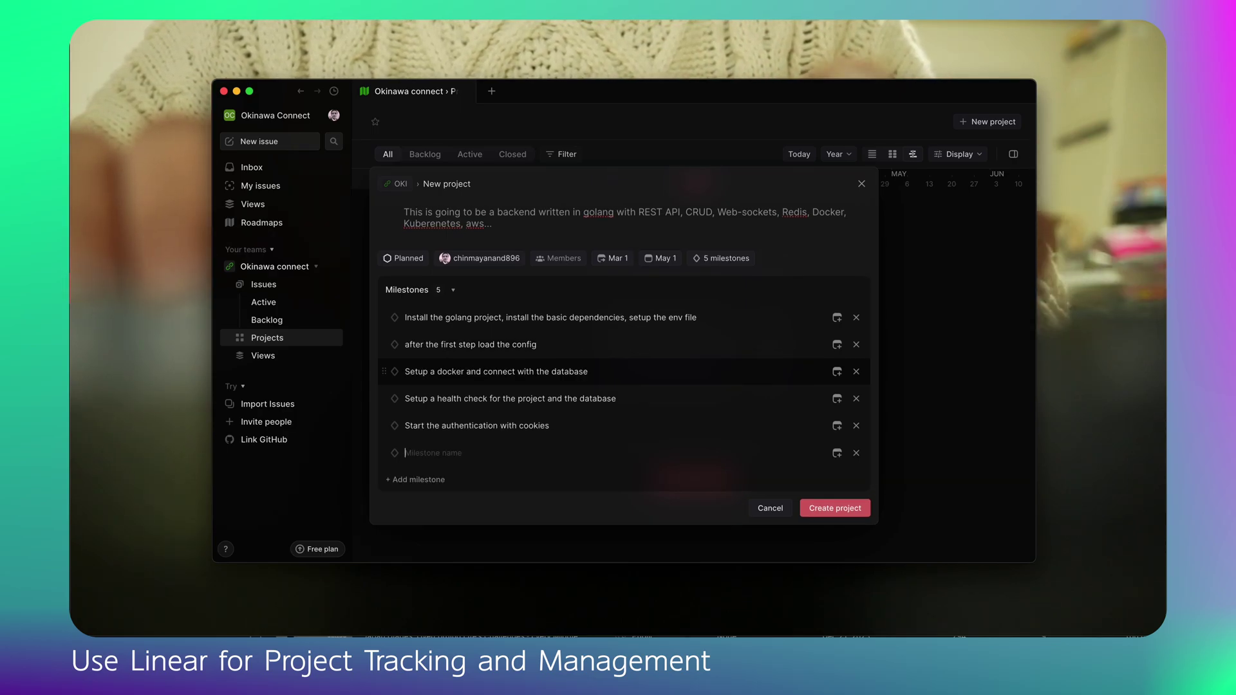
# Add a project milestone named "Write tests for the authentication" and start another blank milestone.
pyautogui.write('Write tets')
pyautogui.press('BackSpace')
pyautogui.write('sts fo')
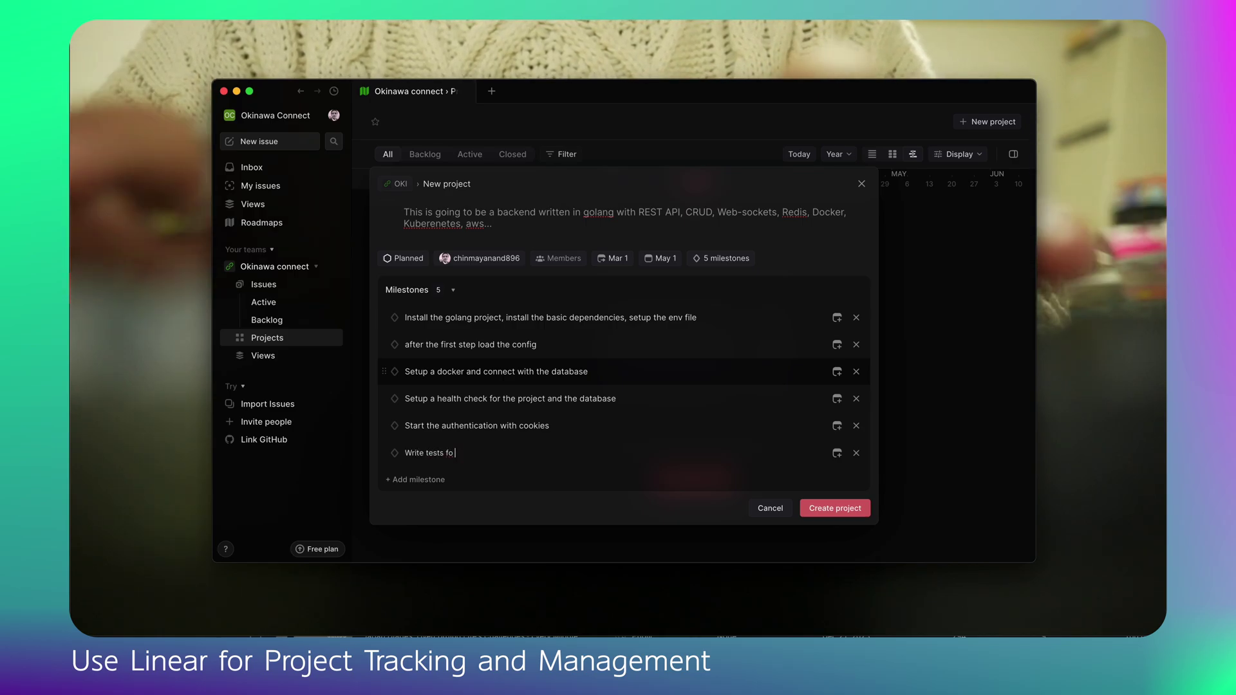
pyautogui.write('r the authenti')
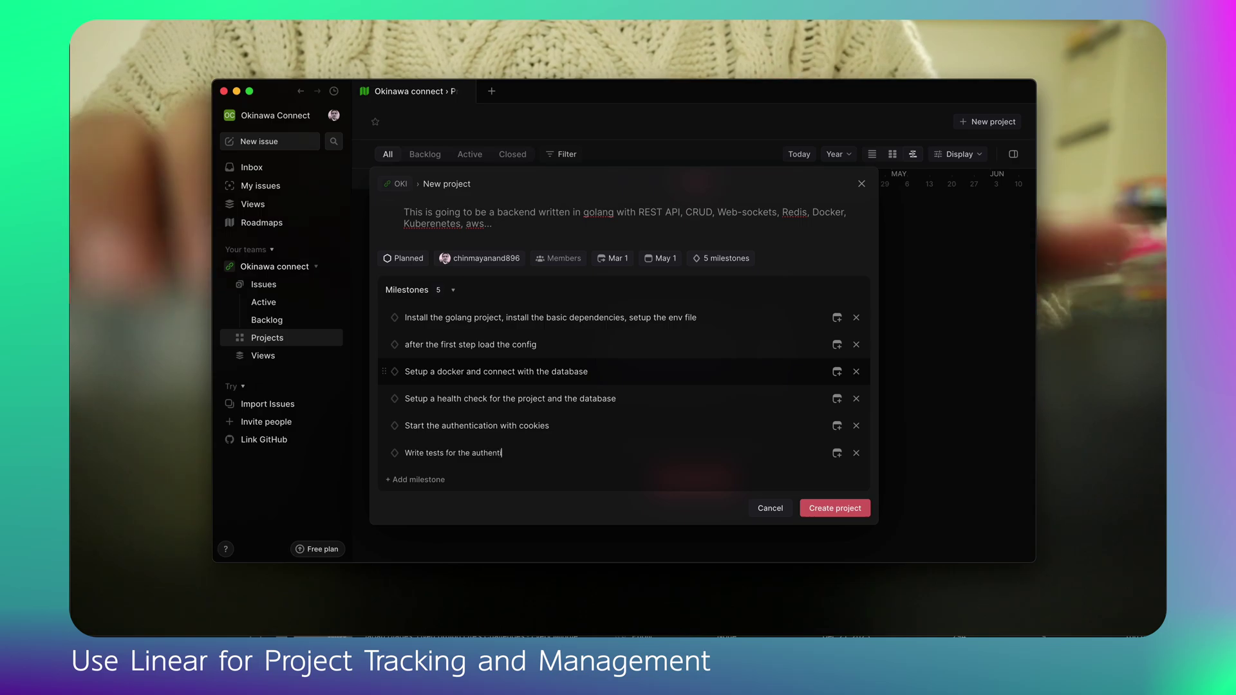
pyautogui.write('cation')
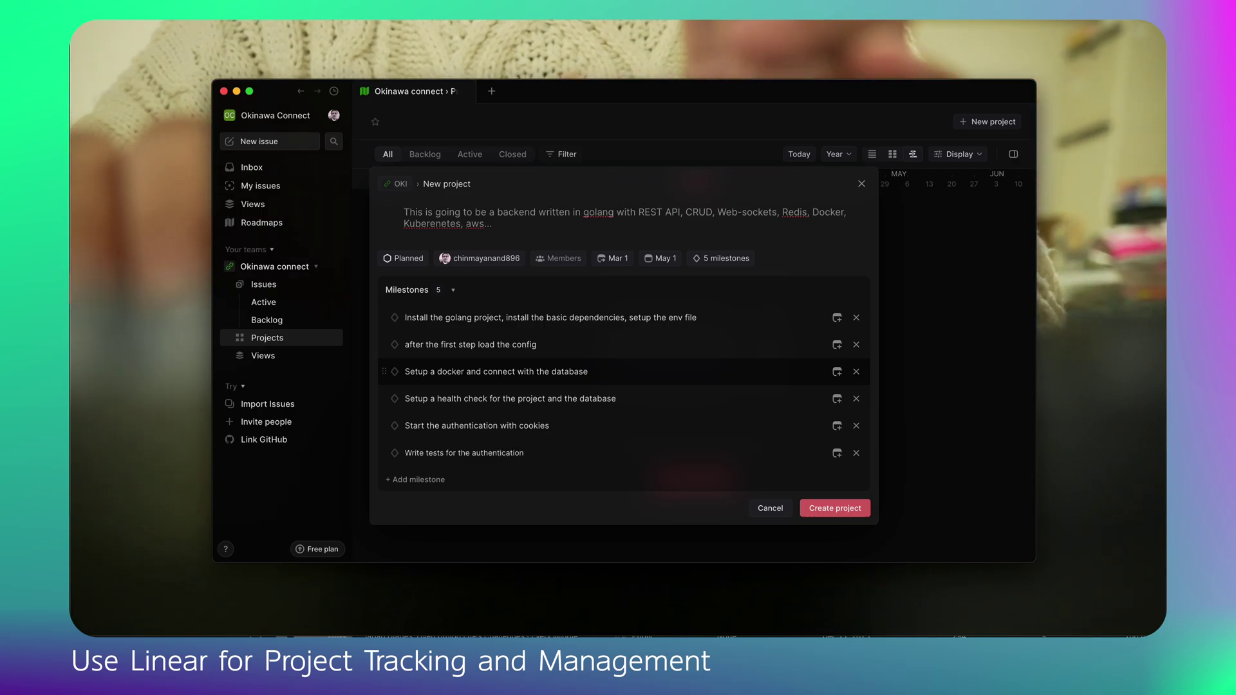
pyautogui.click(418, 480)
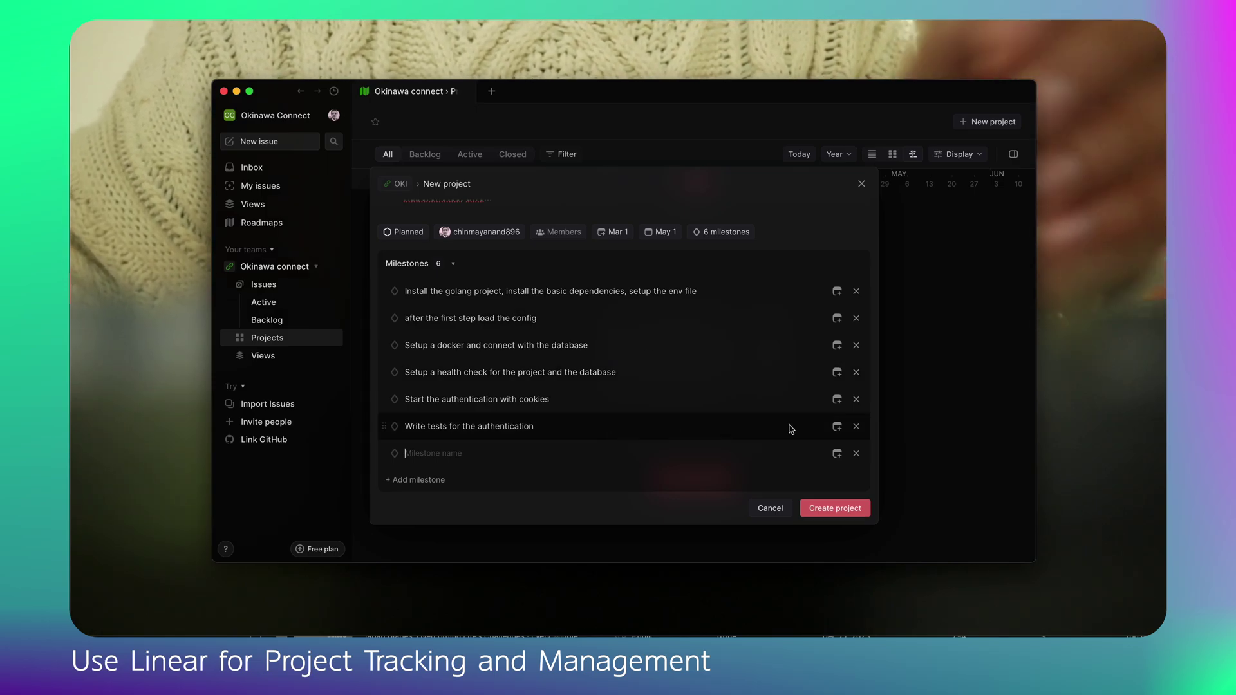
# Discard the blank milestone and rename the "Write tests for the authentication" milestone to "Setting the testing env".
pyautogui.press('BackSpace')
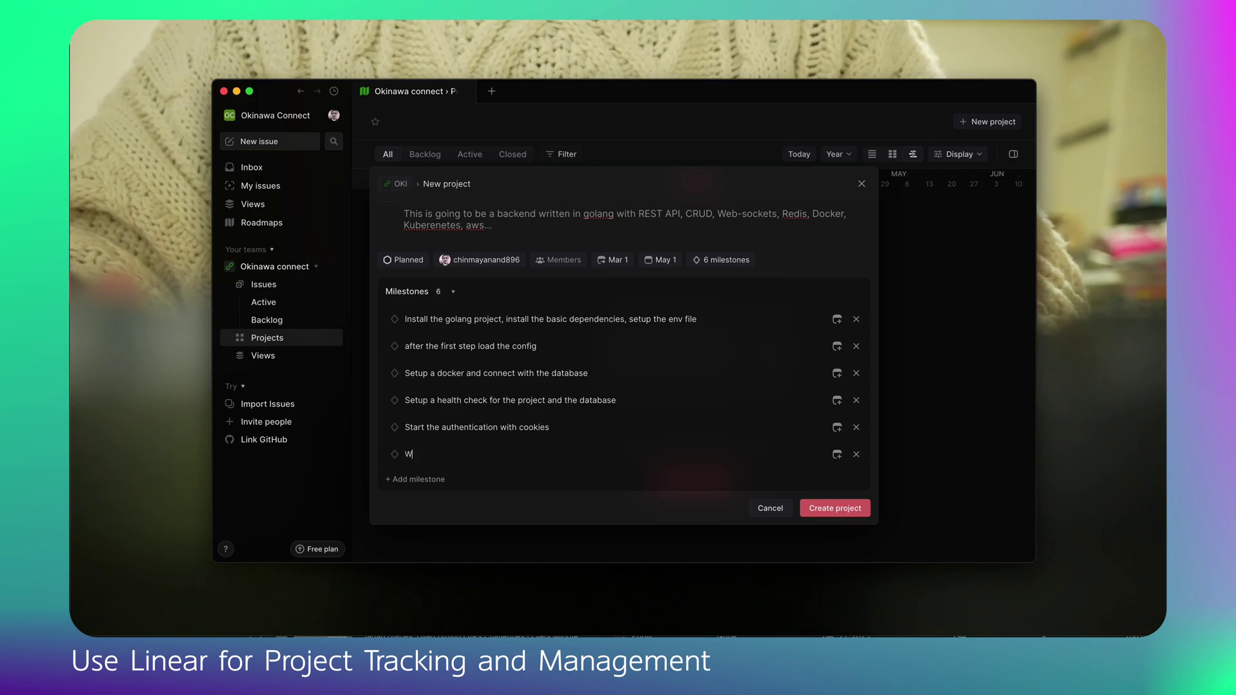
pyautogui.press('BackSpace')
pyautogui.press('BackSpace')
pyautogui.write('Set')
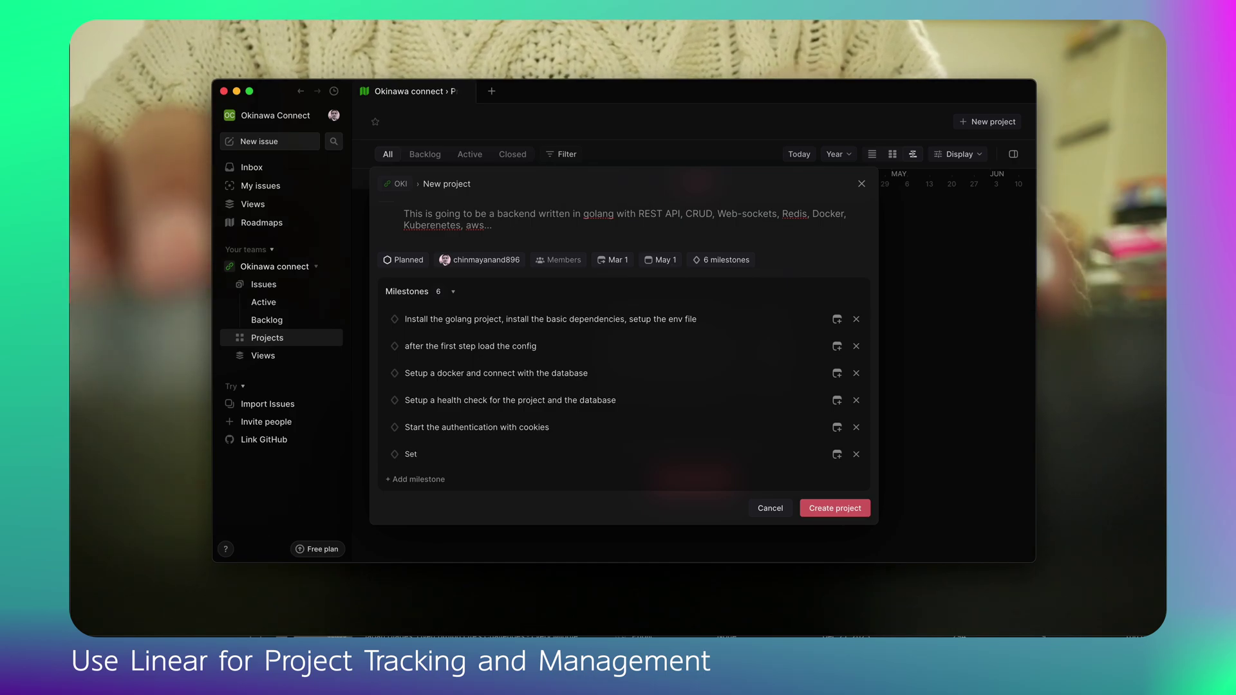
pyautogui.write('ting ')
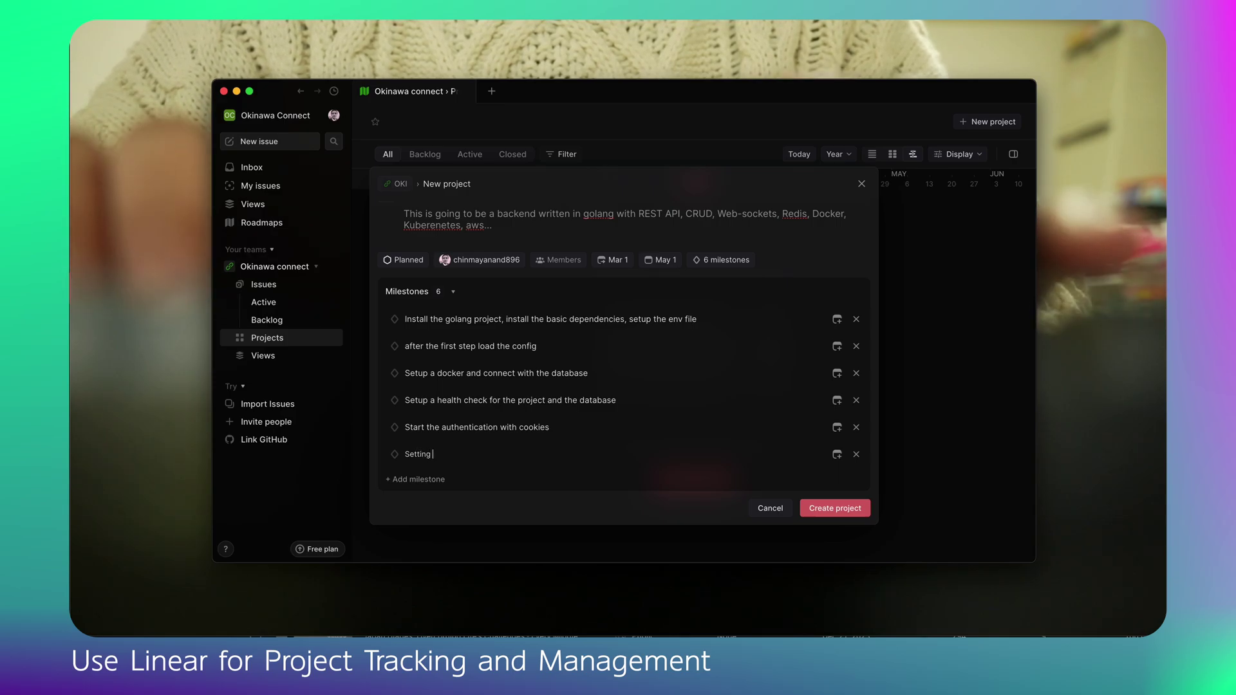
pyautogui.write('the testing enb')
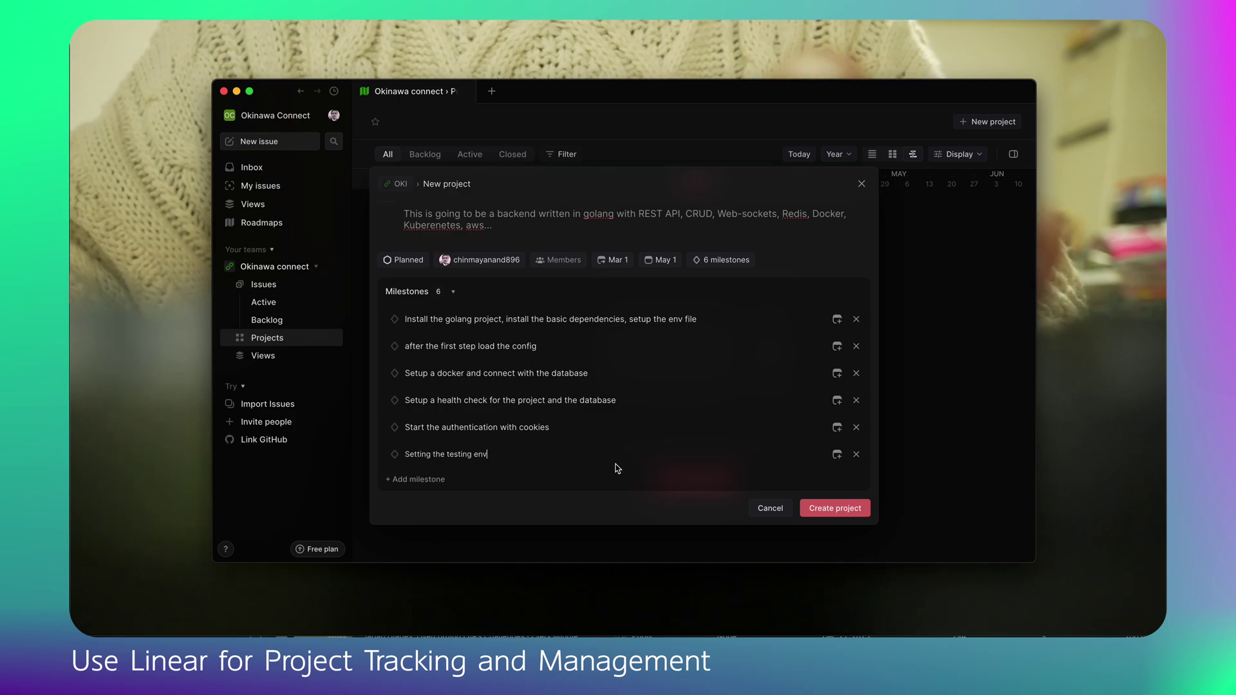
pyautogui.press('BackSpace')
pyautogui.write('v')
# Move the "Setting the testing env" milestone directly above "Start the authentication with cookies".
pyautogui.click(530, 429)
pyautogui.click(453, 459)
pyautogui.click(383, 455)
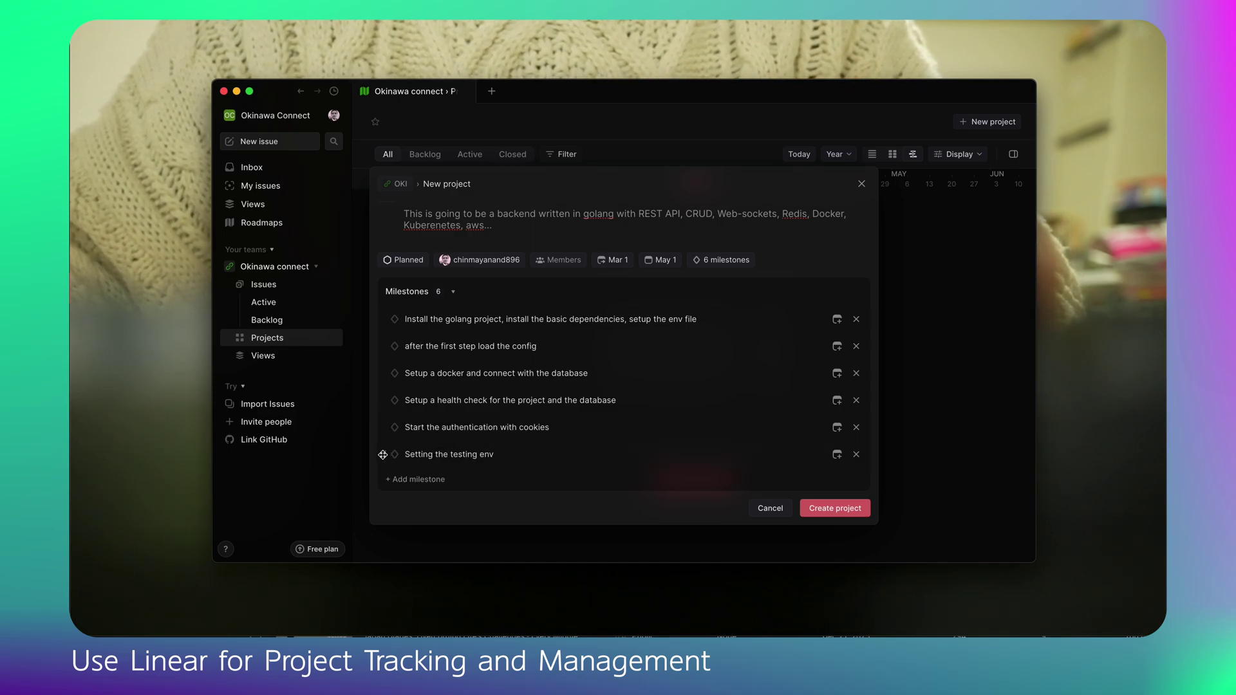
pyautogui.moveTo(383, 455); pyautogui.dragTo(386, 426)
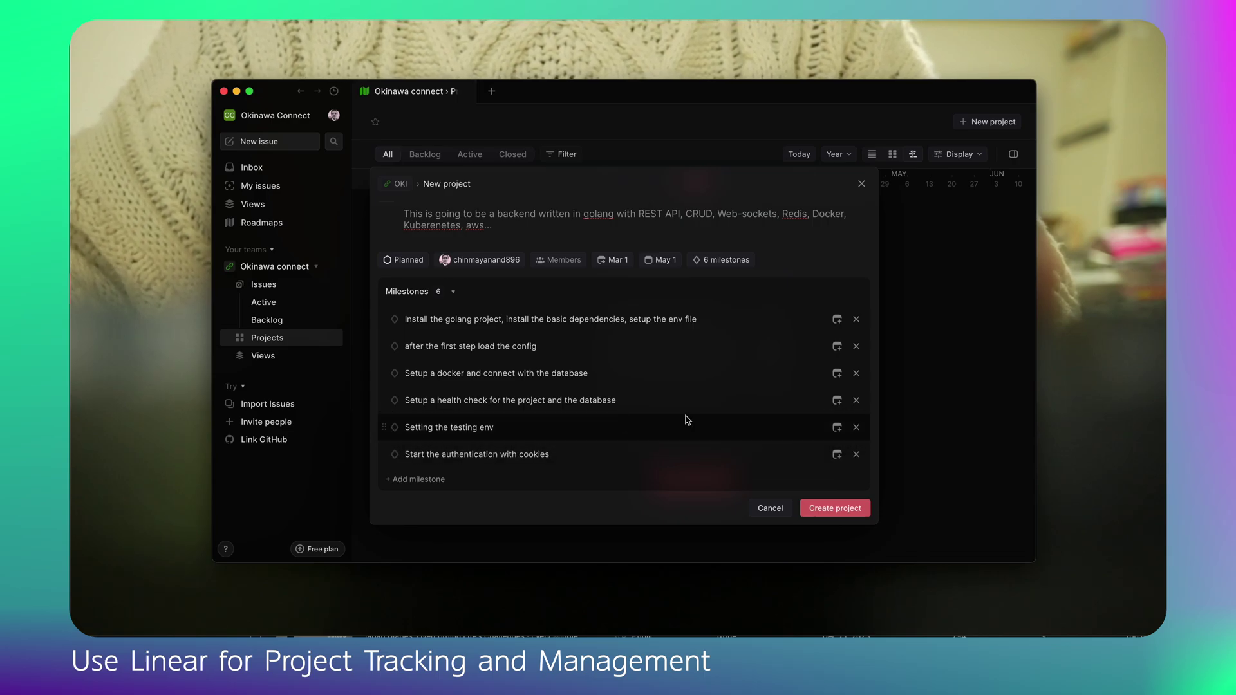
# Add a milestone named "Setup REST API for CRUD for the events" at the end of the project's milestone list.
pyautogui.click(440, 481)
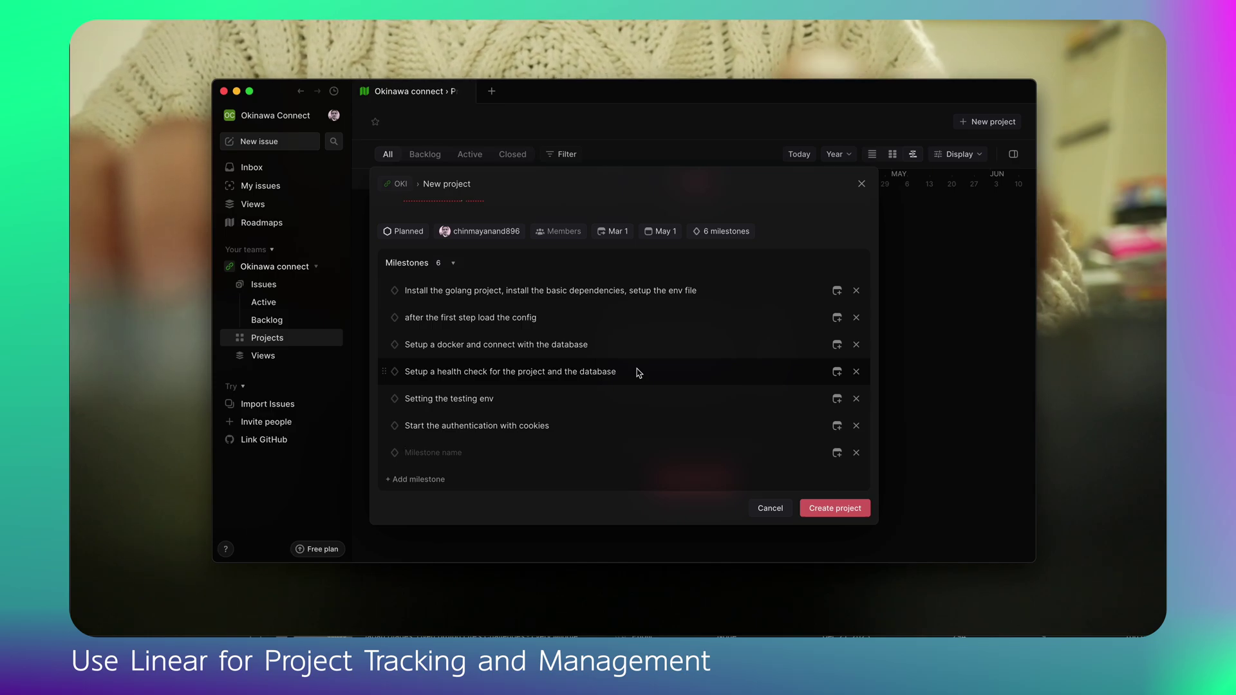
pyautogui.write('Start')
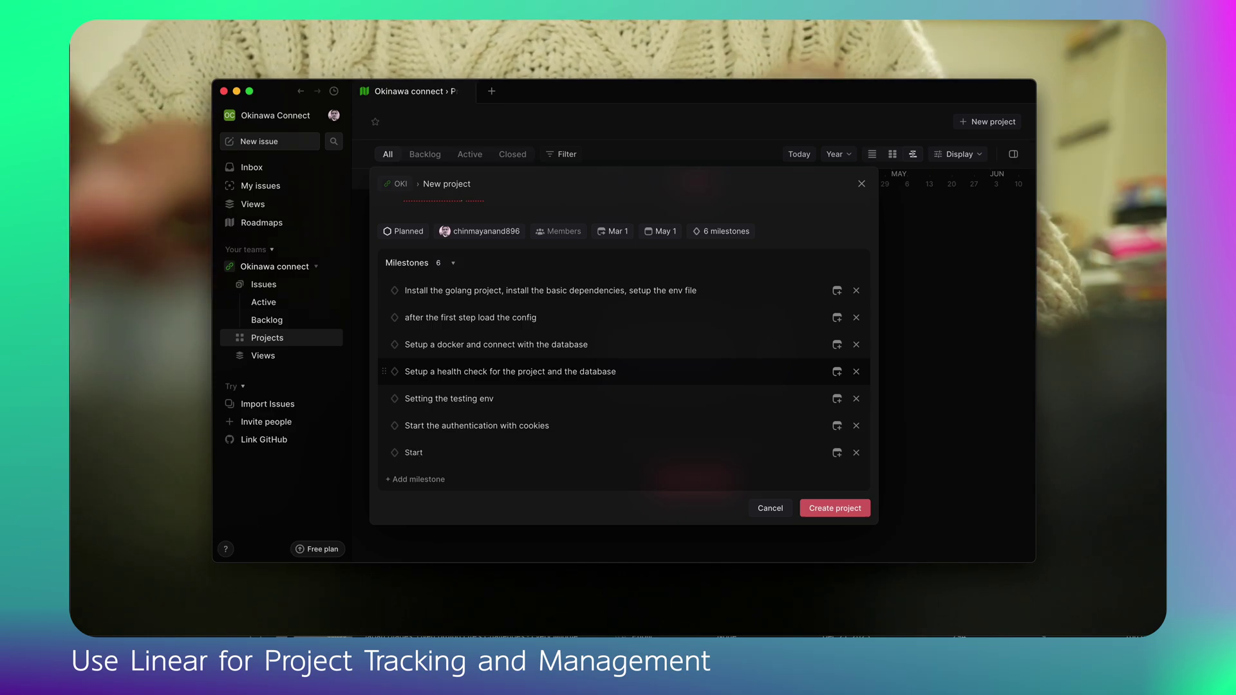
pyautogui.press('BackSpace')
pyautogui.press('BackSpace')
pyautogui.press('BackSpace')
pyautogui.write('Setuop')
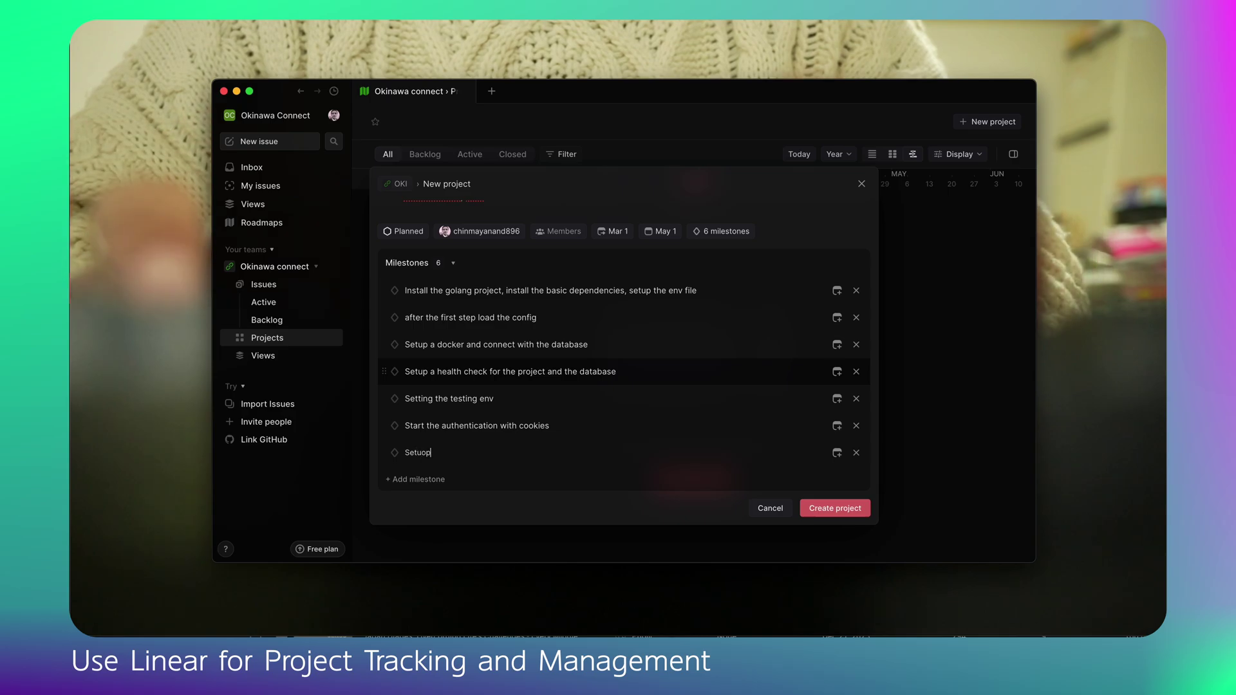
pyautogui.press('BackSpace')
pyautogui.press('BackSpace')
pyautogui.press('BackSpace')
pyautogui.write('p REST API')
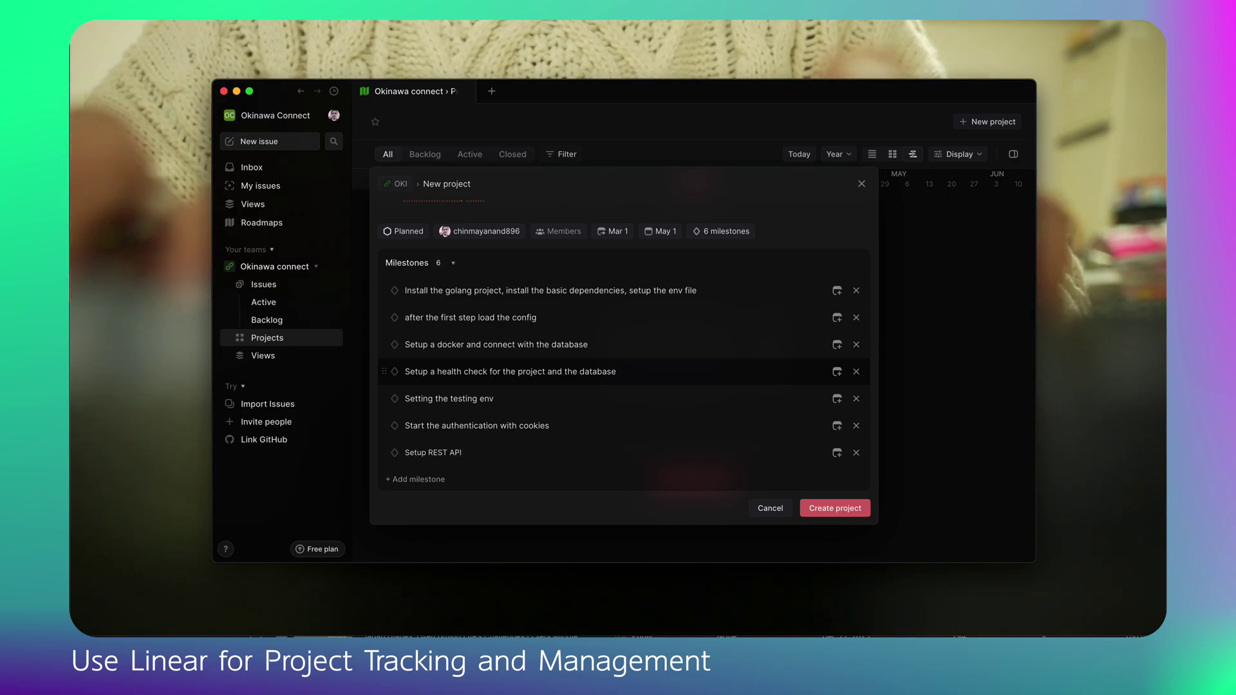
pyautogui.write(' for CR')
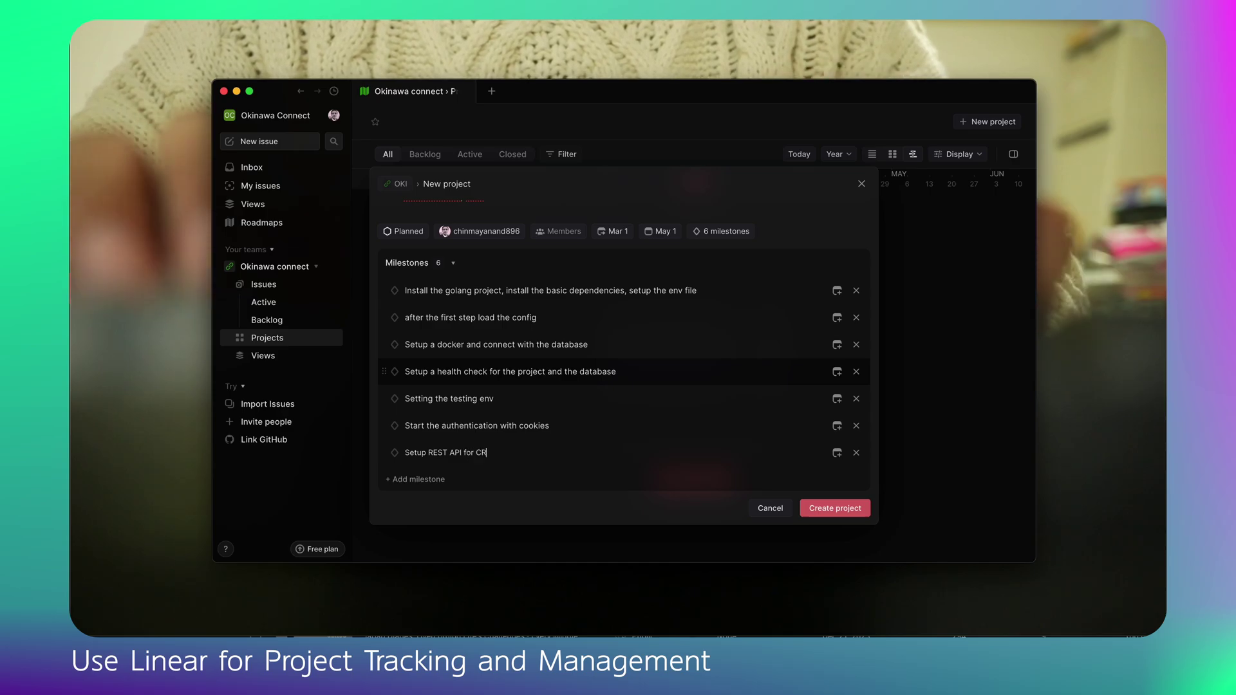
pyautogui.write('UD for the eve')
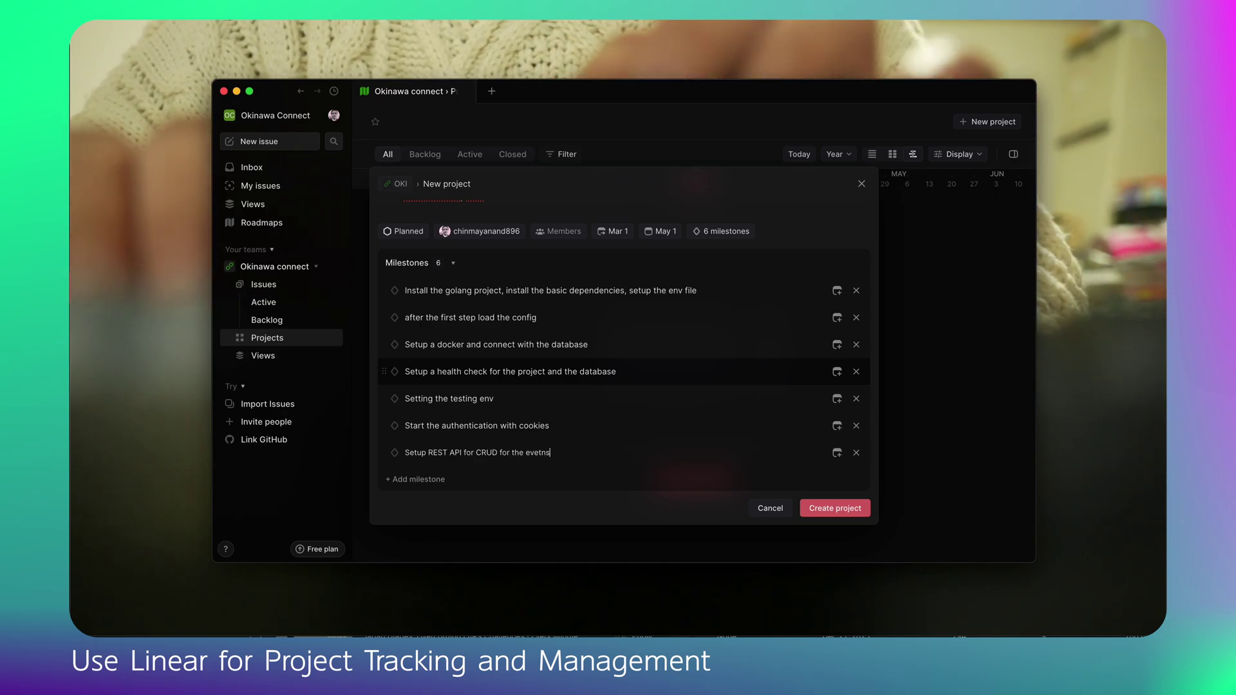
pyautogui.write('nts')
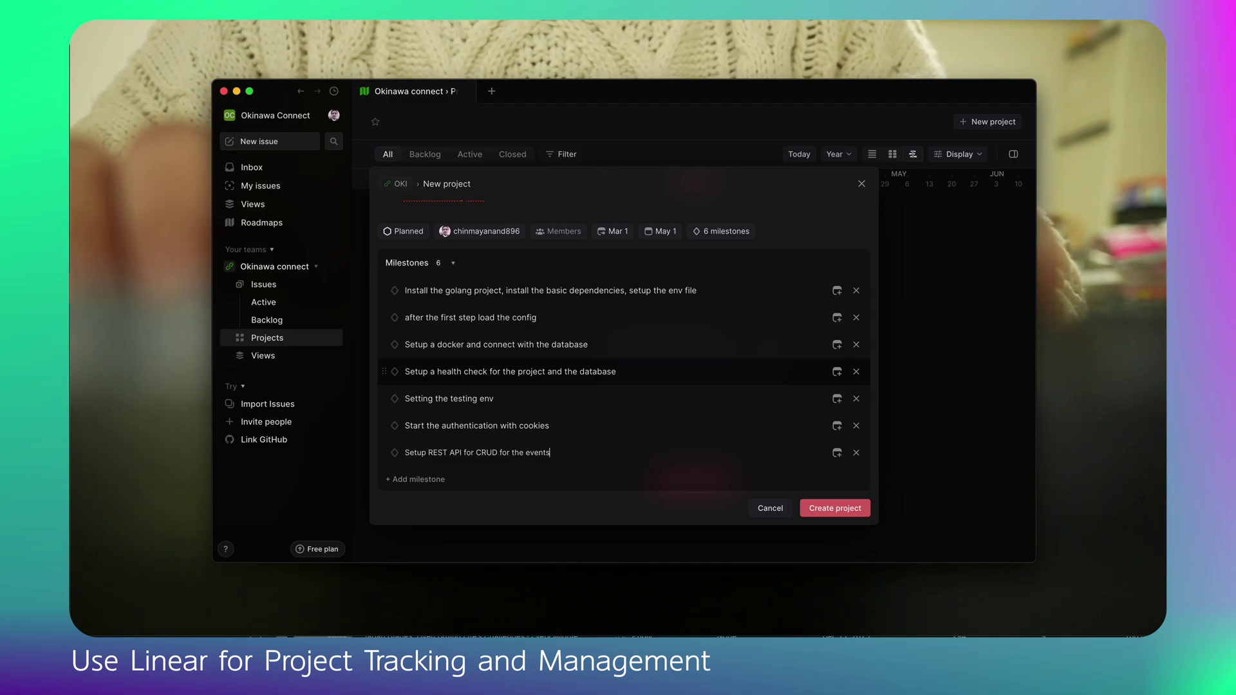
# Add a milestone named "A user can create comments for the events" at the end of the project's milestone list.
pyautogui.press('Return')
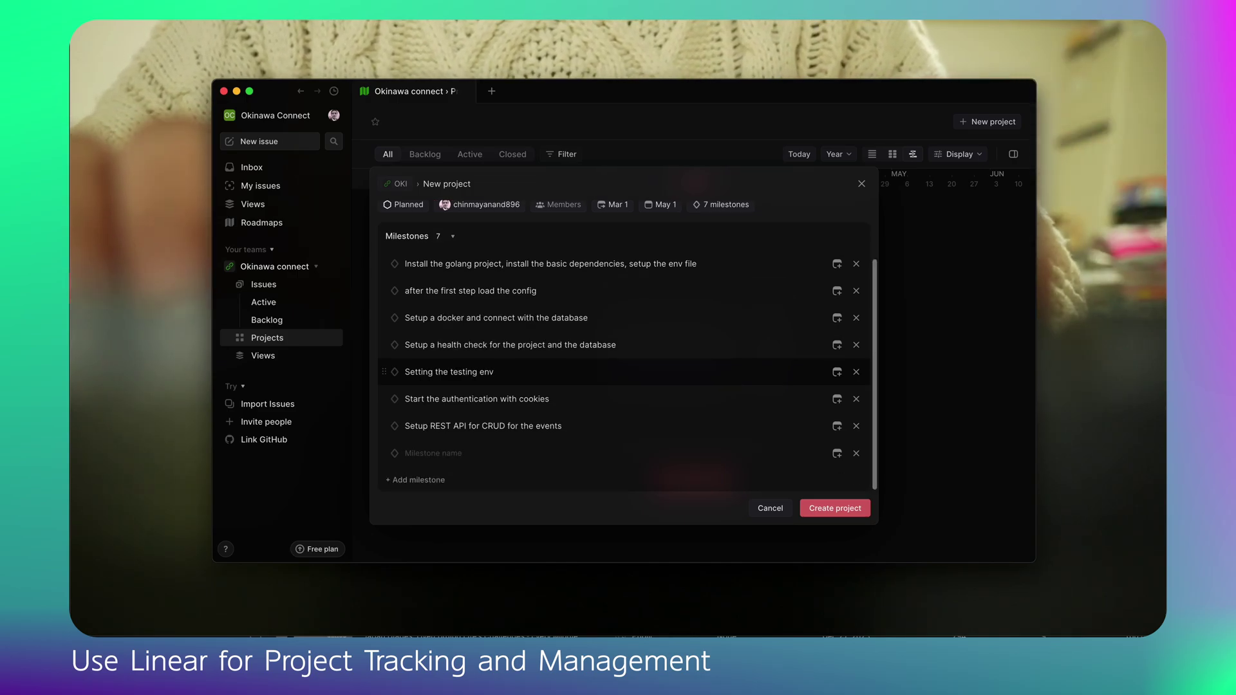
pyautogui.write('A user ca')
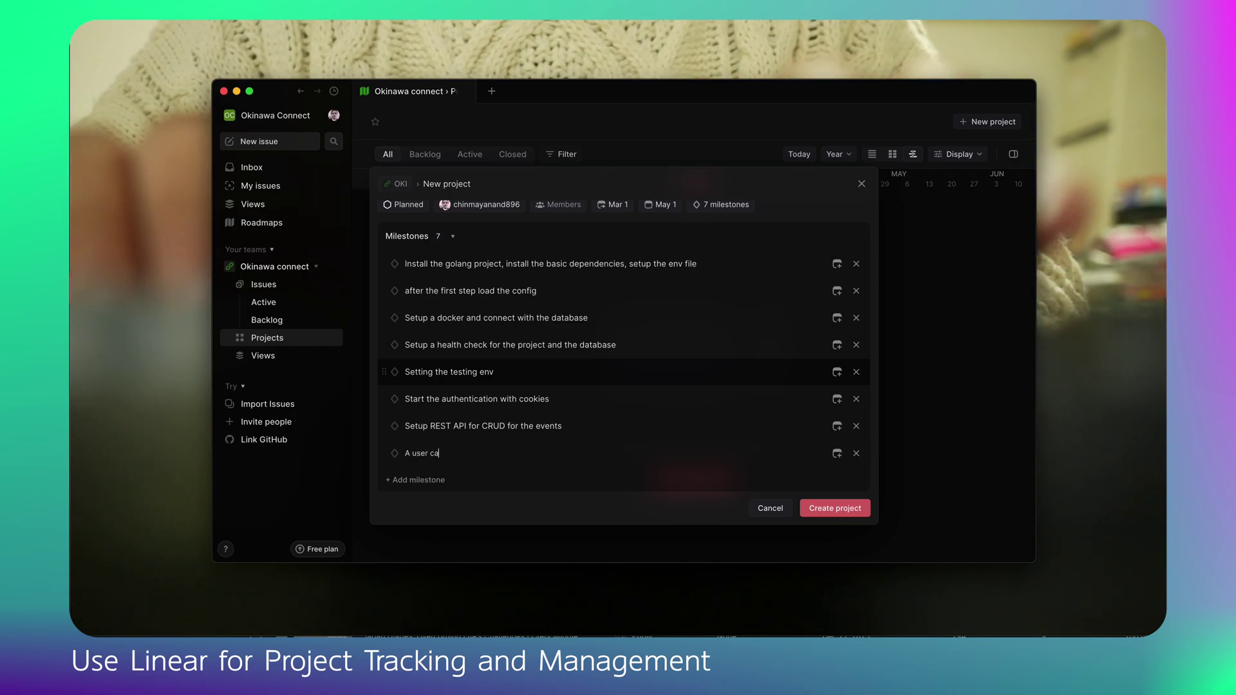
pyautogui.write('n create comments ')
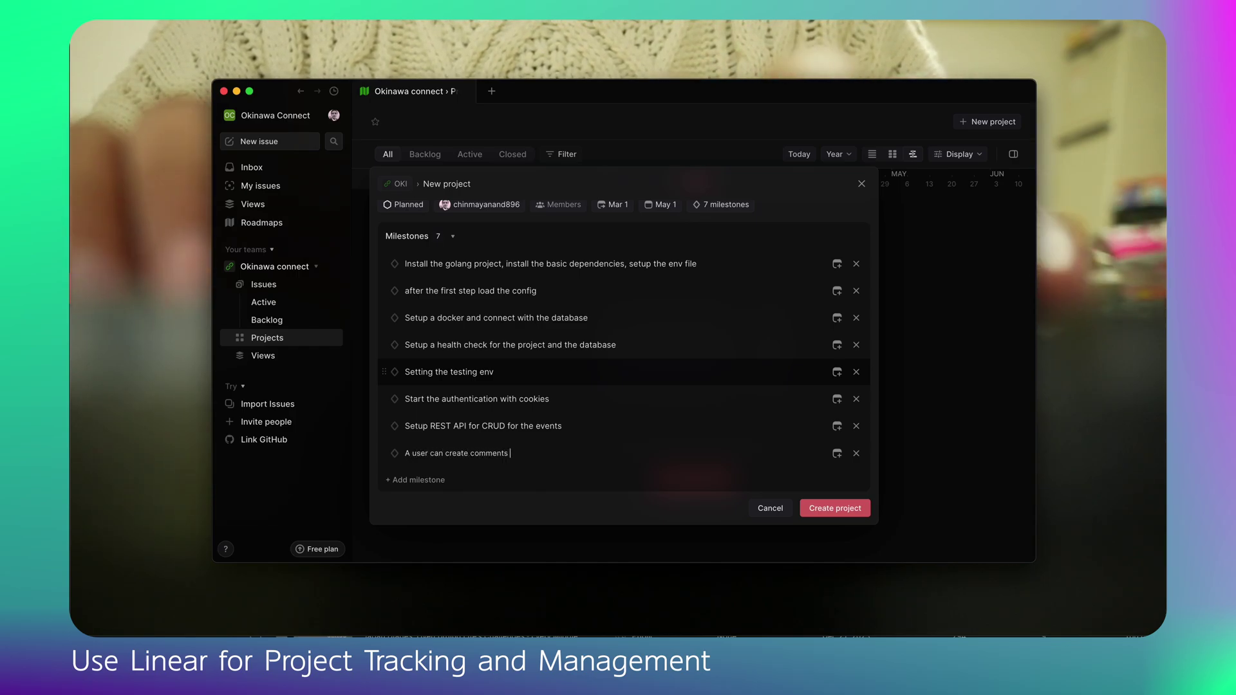
pyautogui.write('for the events')
pyautogui.press('Return')
# Add a milestone named "A User can invite other users to participate" after the event comments milestone.
pyautogui.write('A user can')
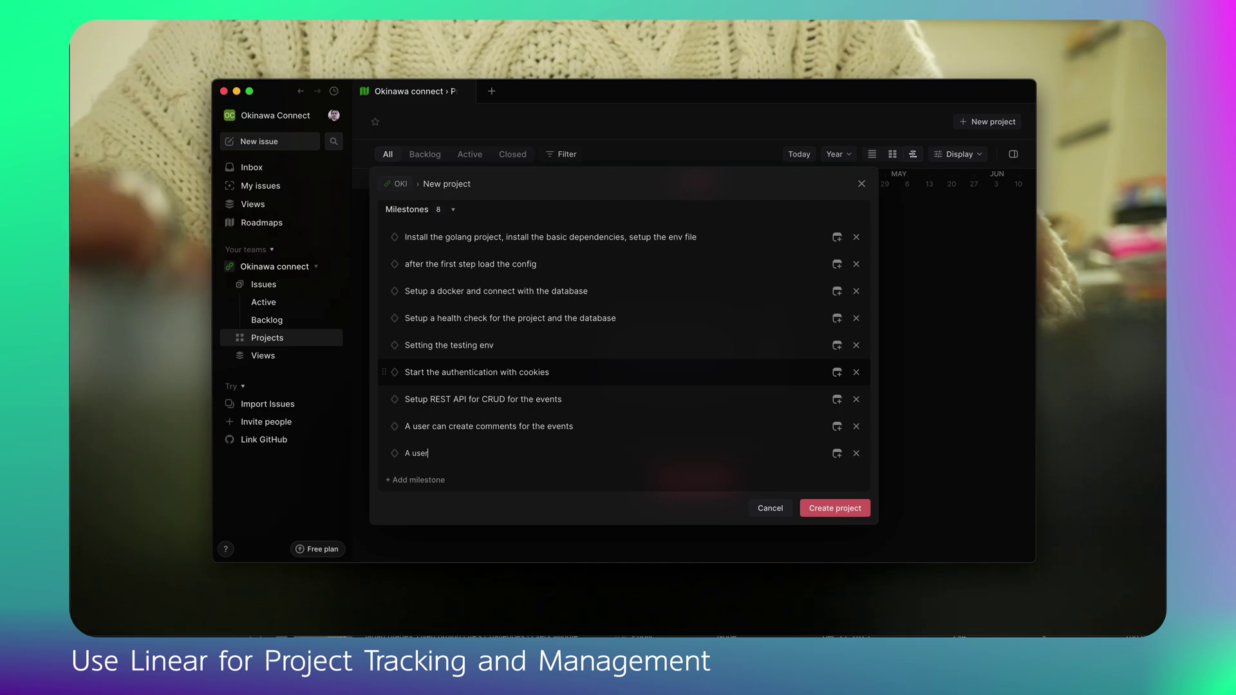
pyautogui.press('BackSpace')
pyautogui.press('BackSpace')
pyautogui.press('BackSpace')
pyautogui.press('BackSpace')
pyautogui.write('User can invite')
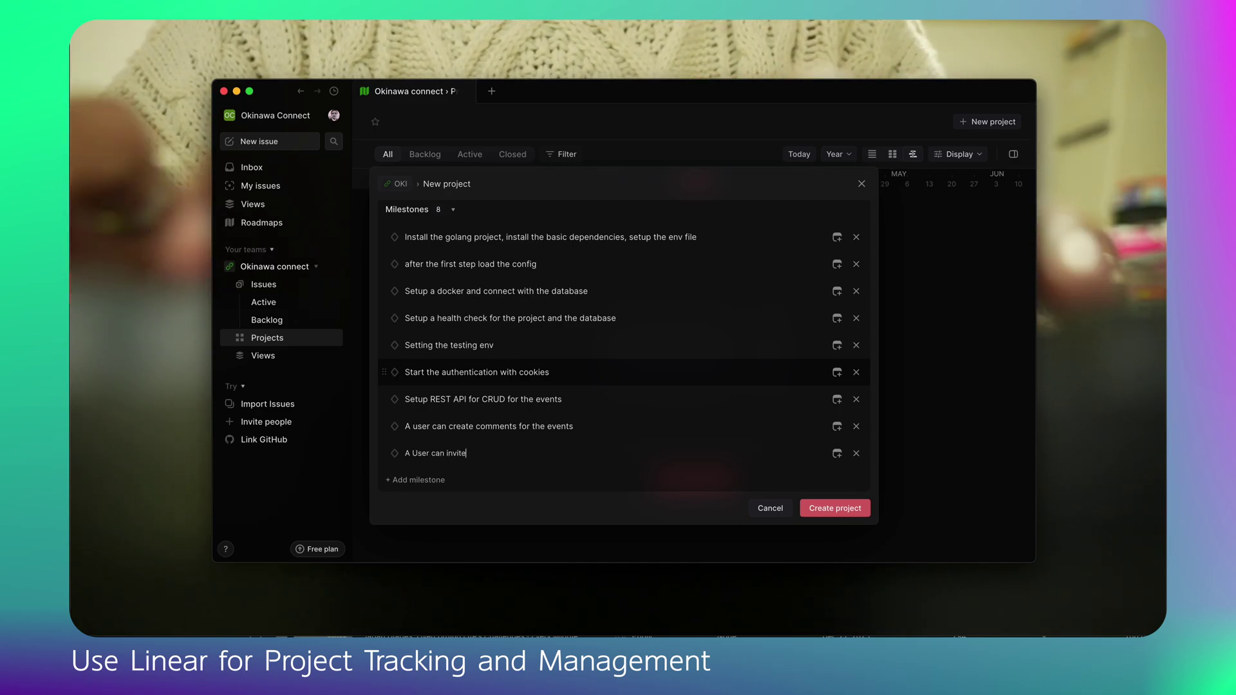
pyautogui.write(' other ou')
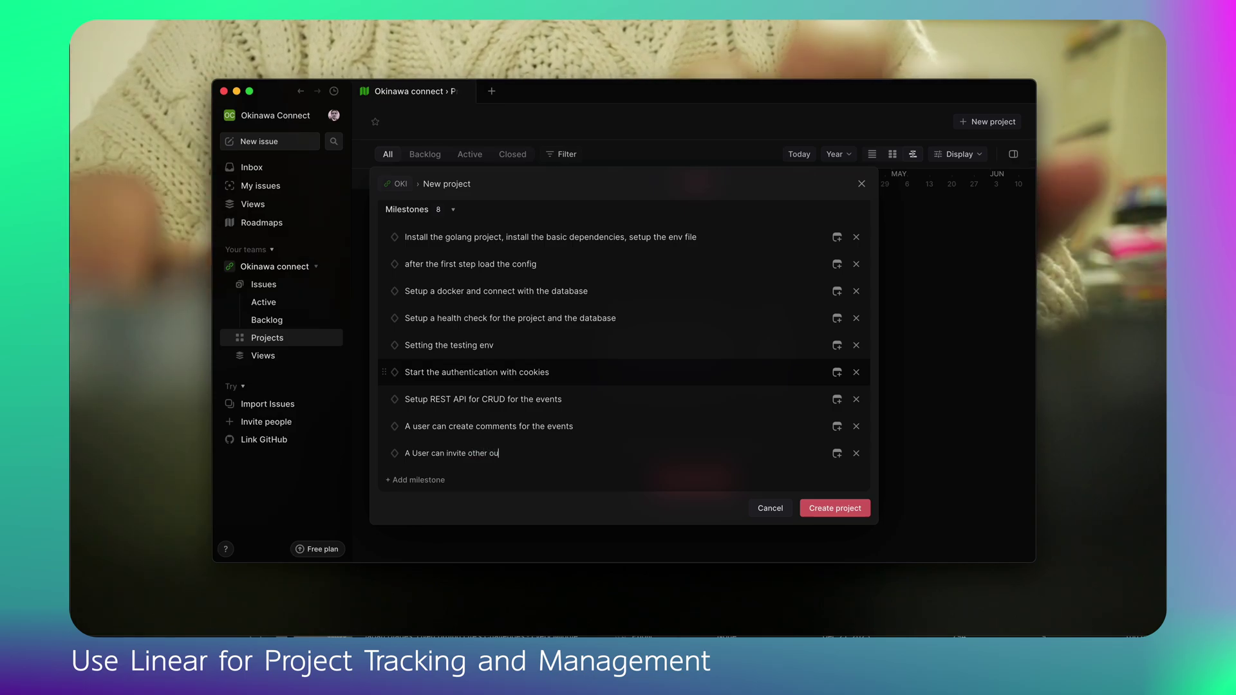
pyautogui.press('BackSpace')
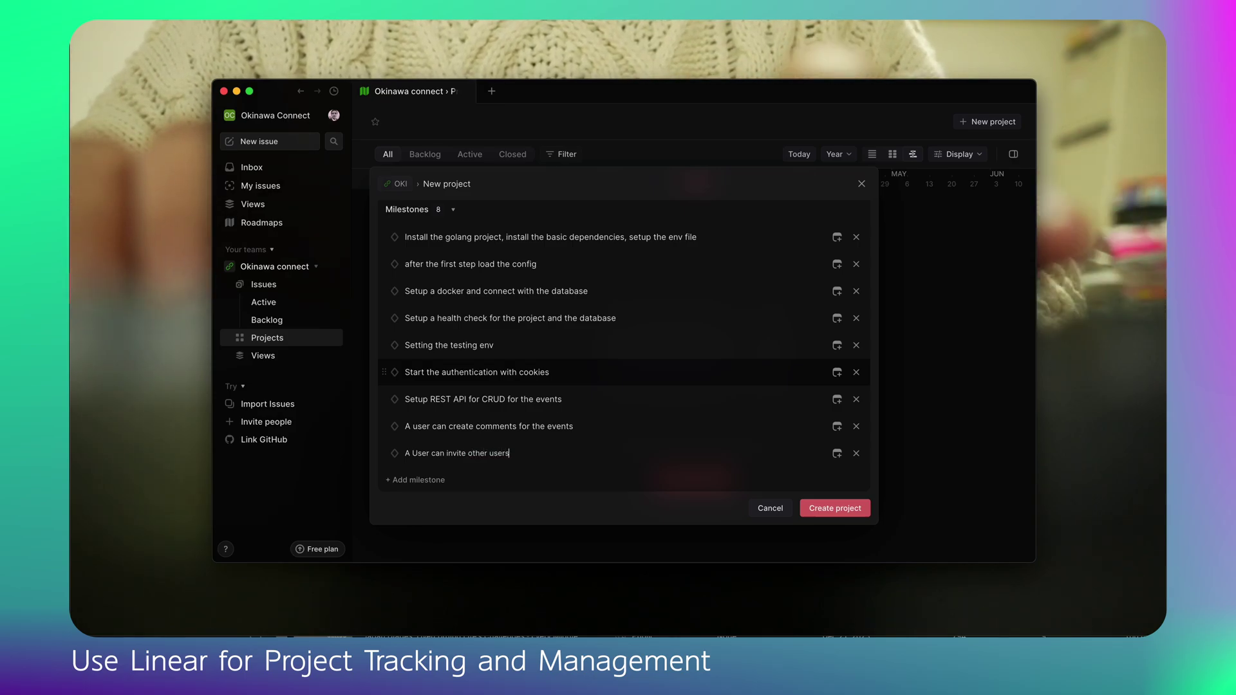
pyautogui.write('sers to p')
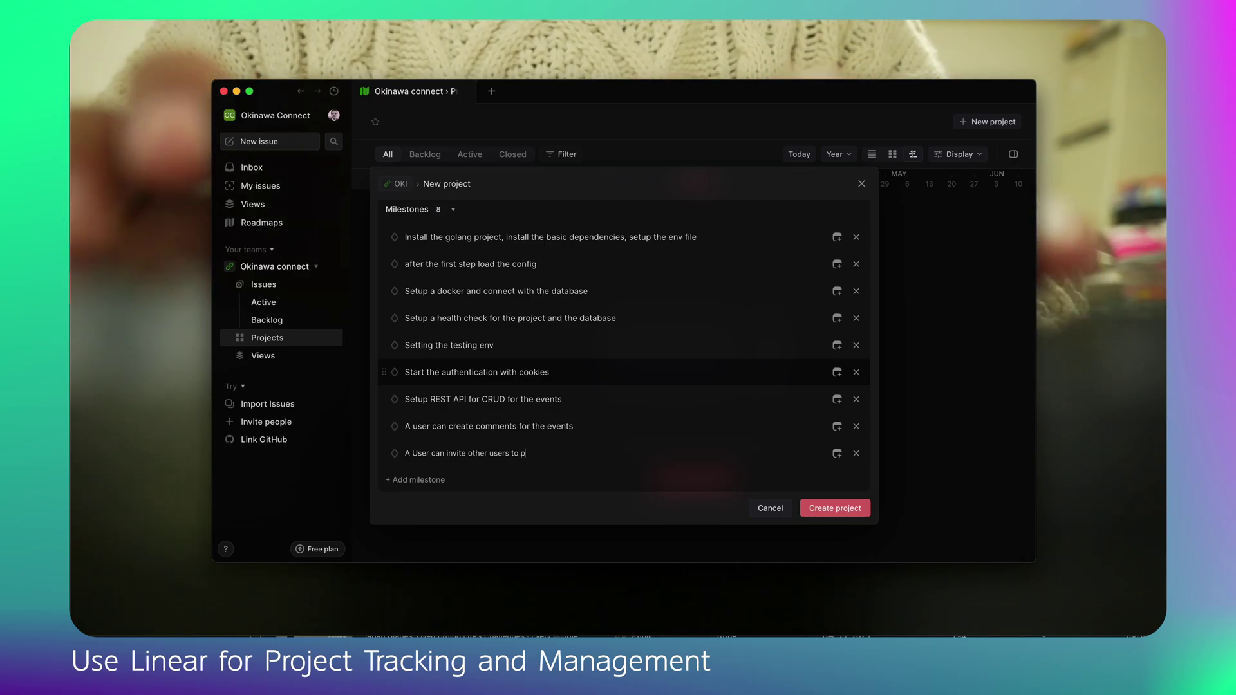
pyautogui.write('artiicpate')
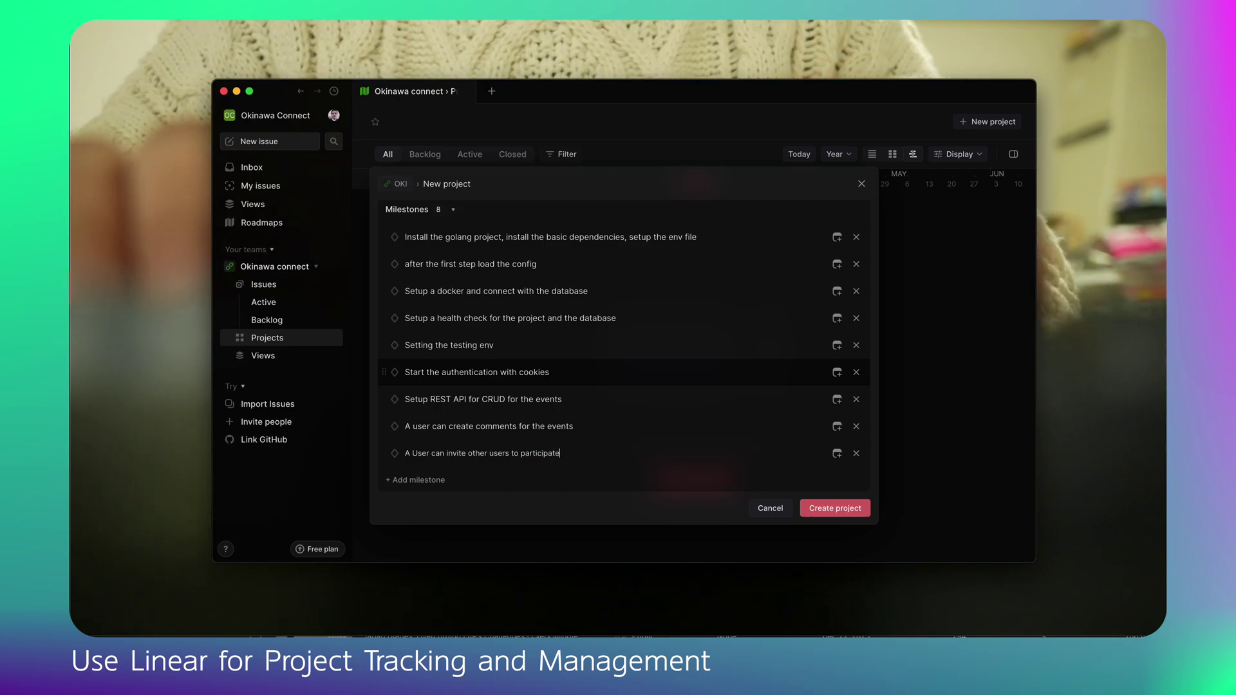
pyautogui.press('Return')
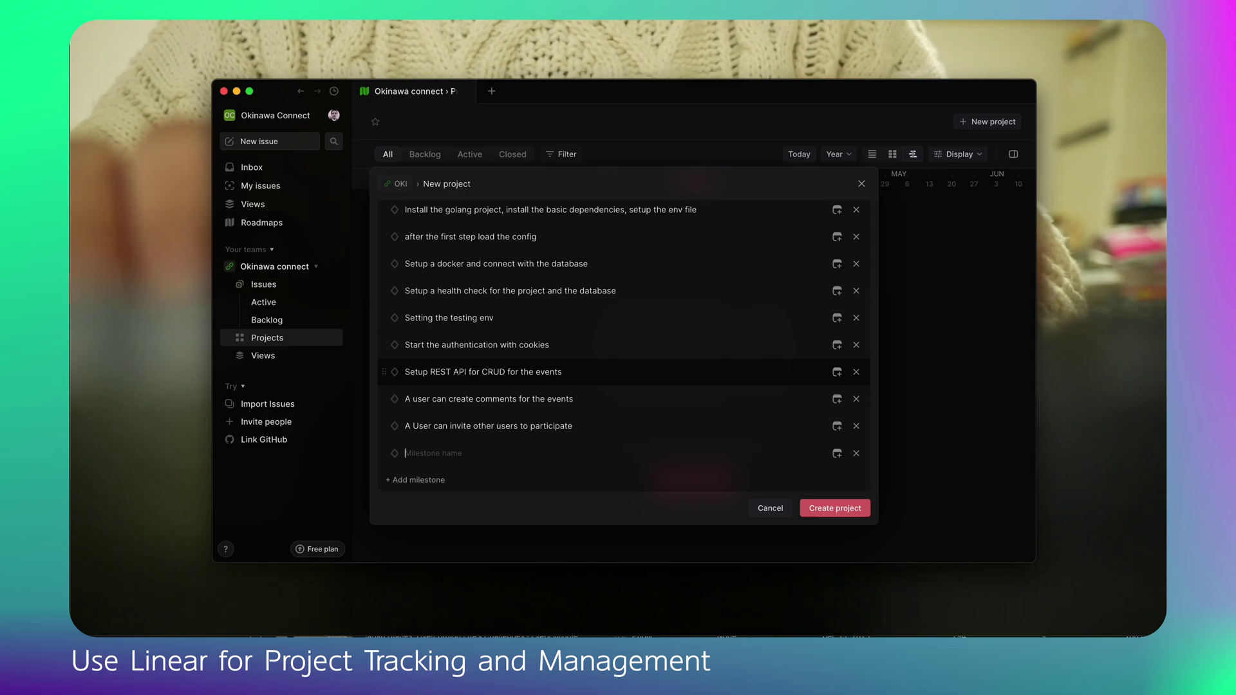
# Add a milestone named "All the participants can have a group chat for the event" below the user invitation milestone.
pyautogui.write('A')
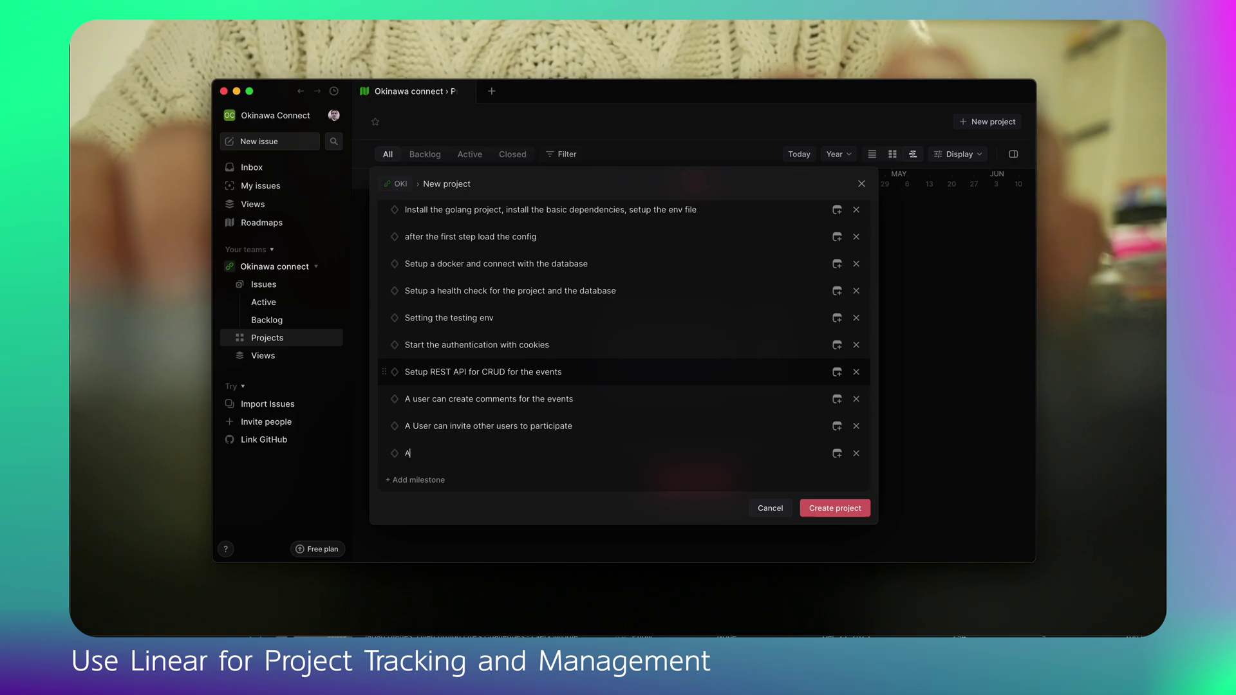
pyautogui.press('BackSpace')
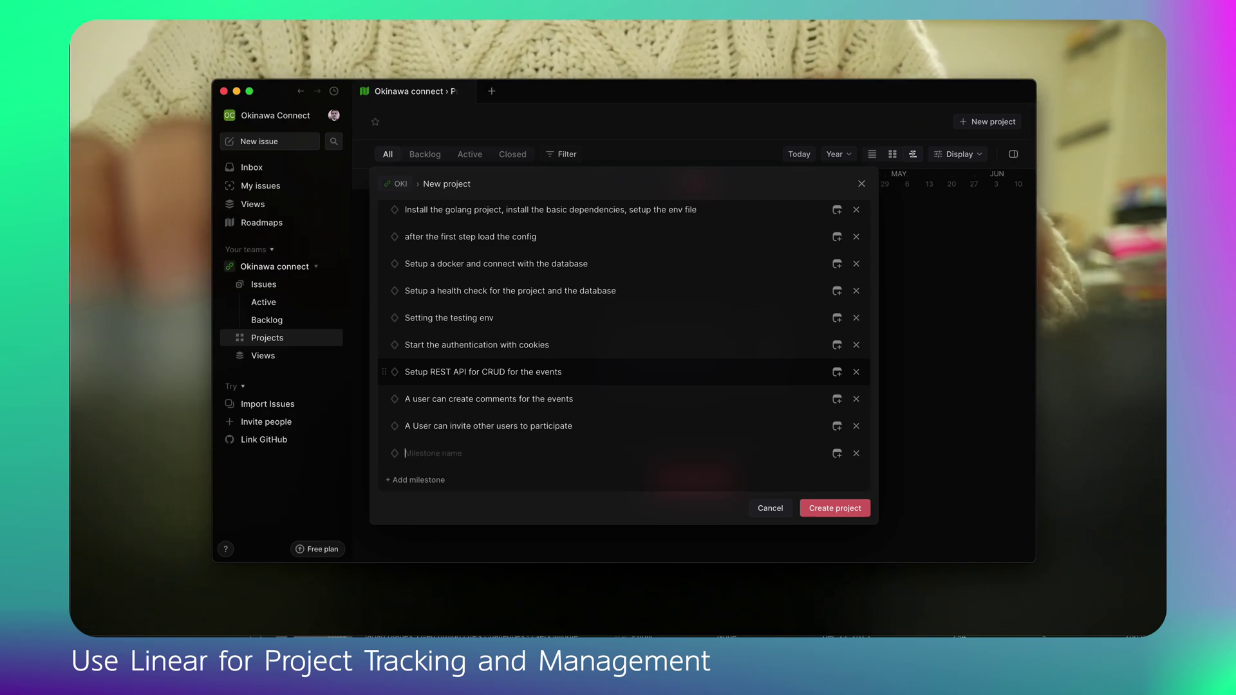
pyautogui.write('All the par')
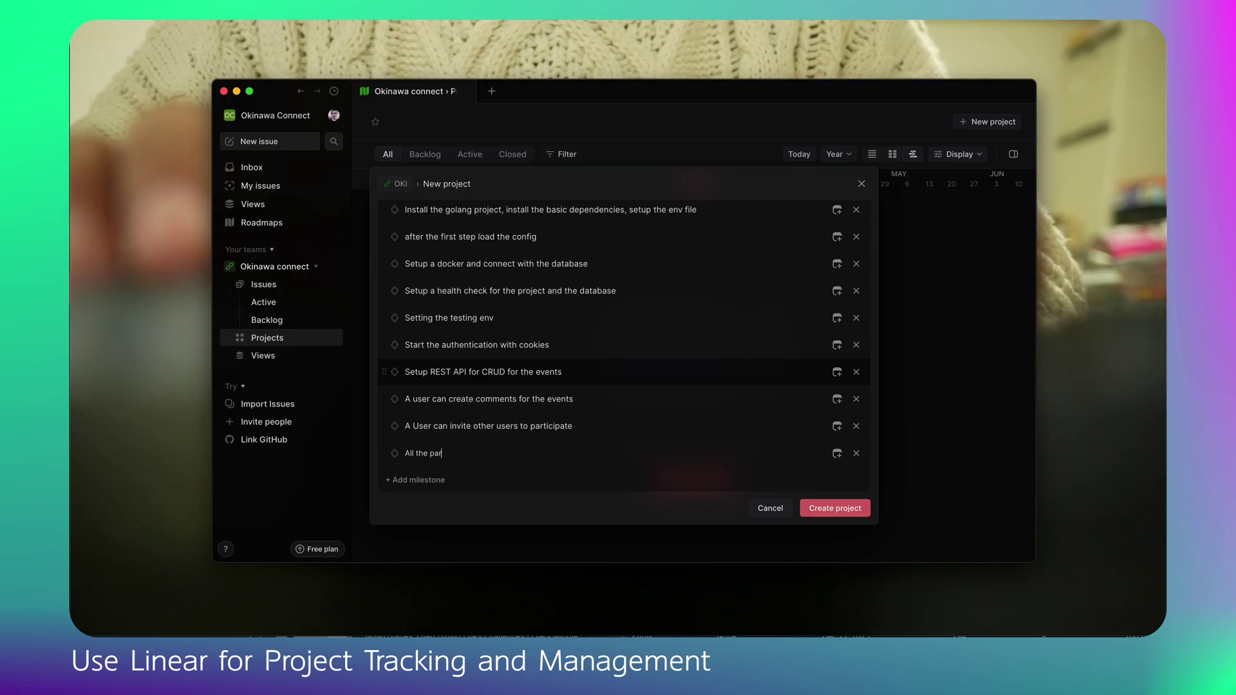
pyautogui.write('ticipatns')
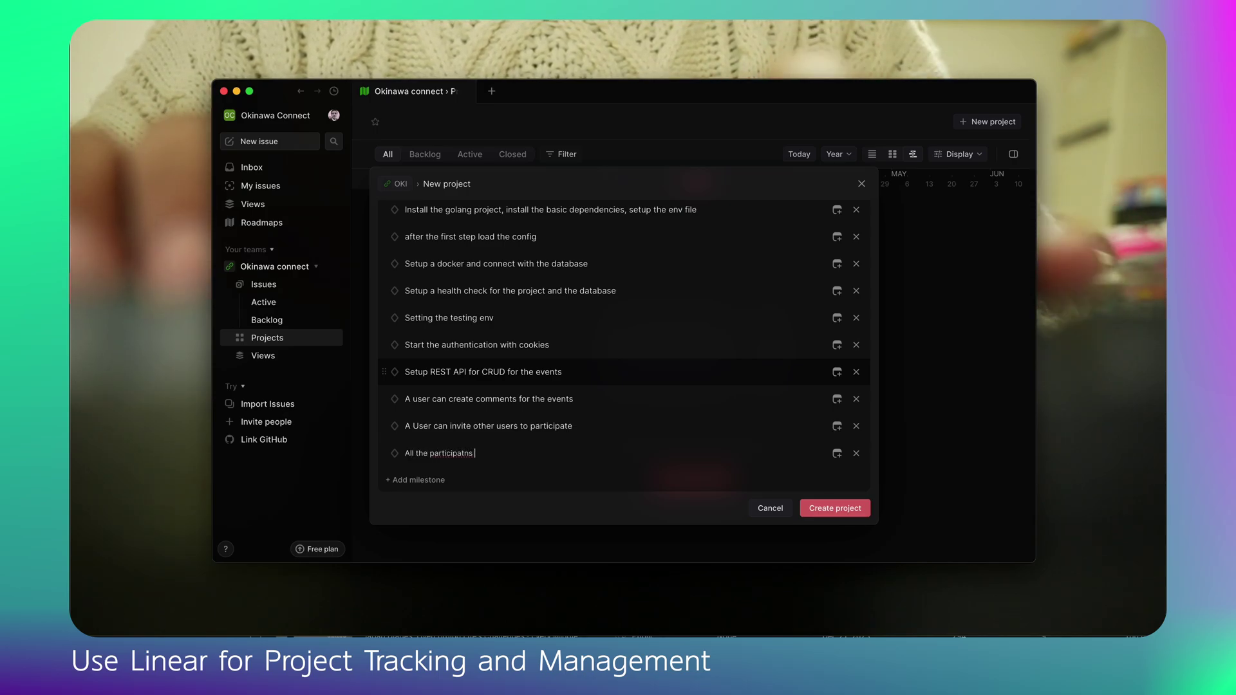
pyautogui.press('BackSpace')
pyautogui.press('BackSpace')
pyautogui.write('nts can have a g')
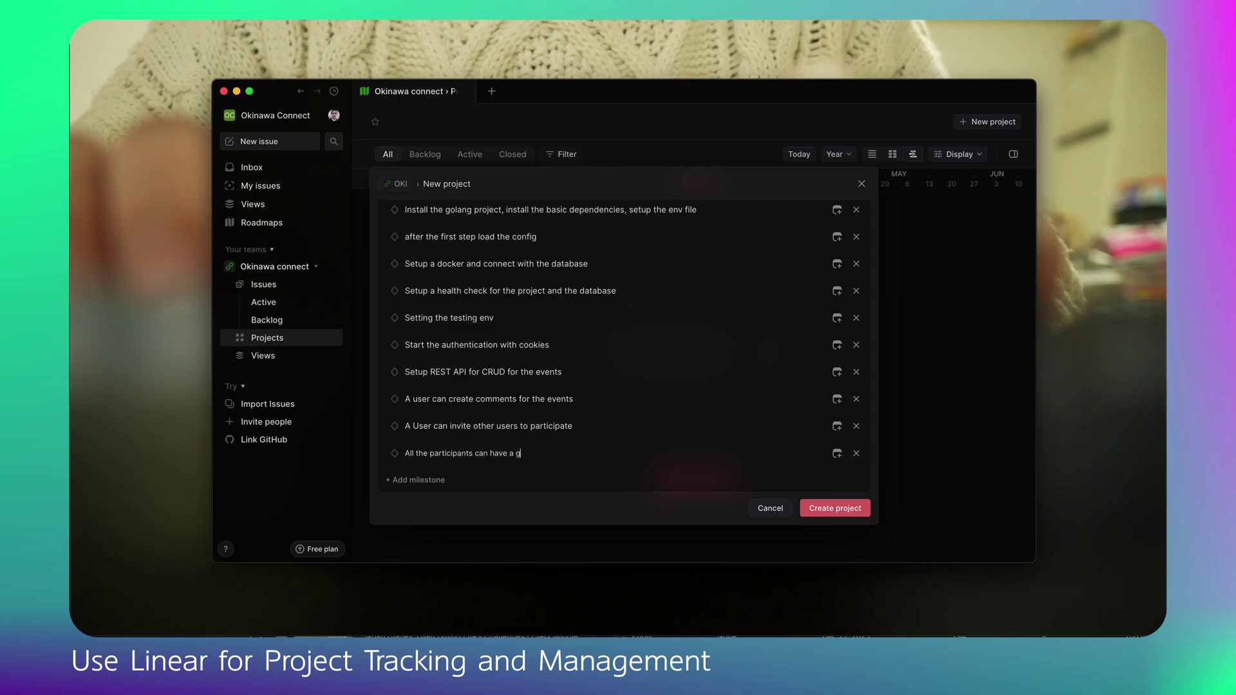
pyautogui.write('roup chat for the event')
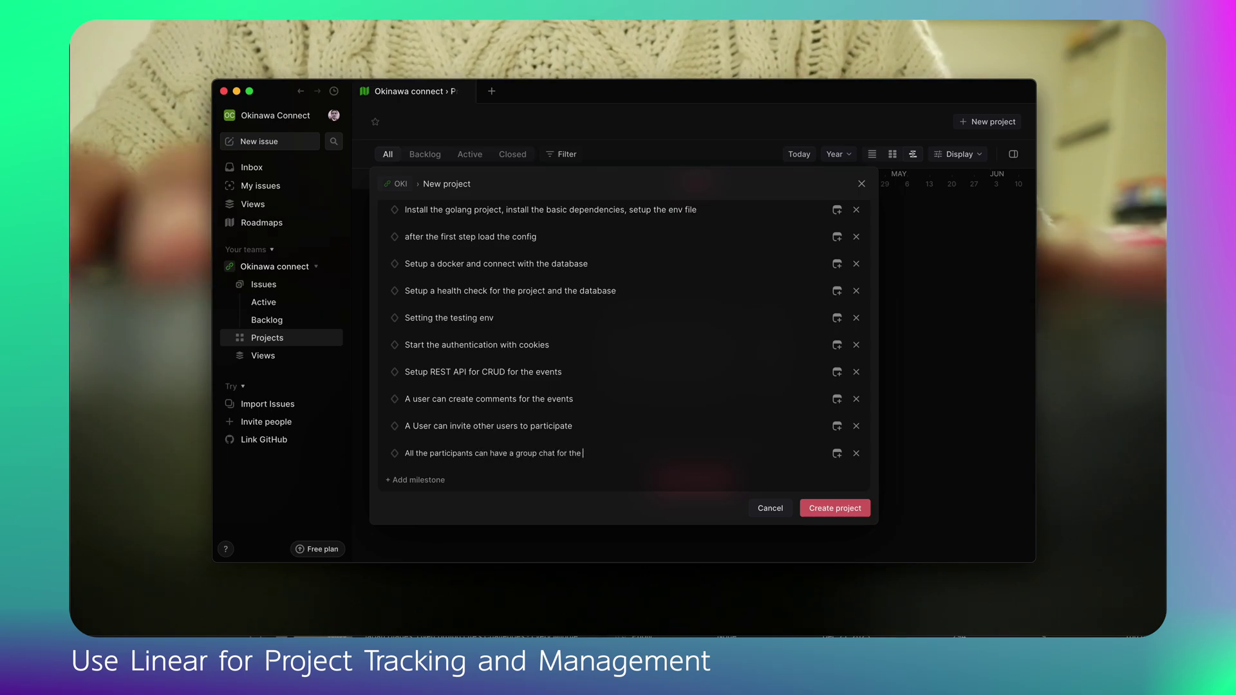
pyautogui.press('Return')
# Add a milestone named "A user can share the event on Line app" below the group chat milestone.
pyautogui.write('A user can share')
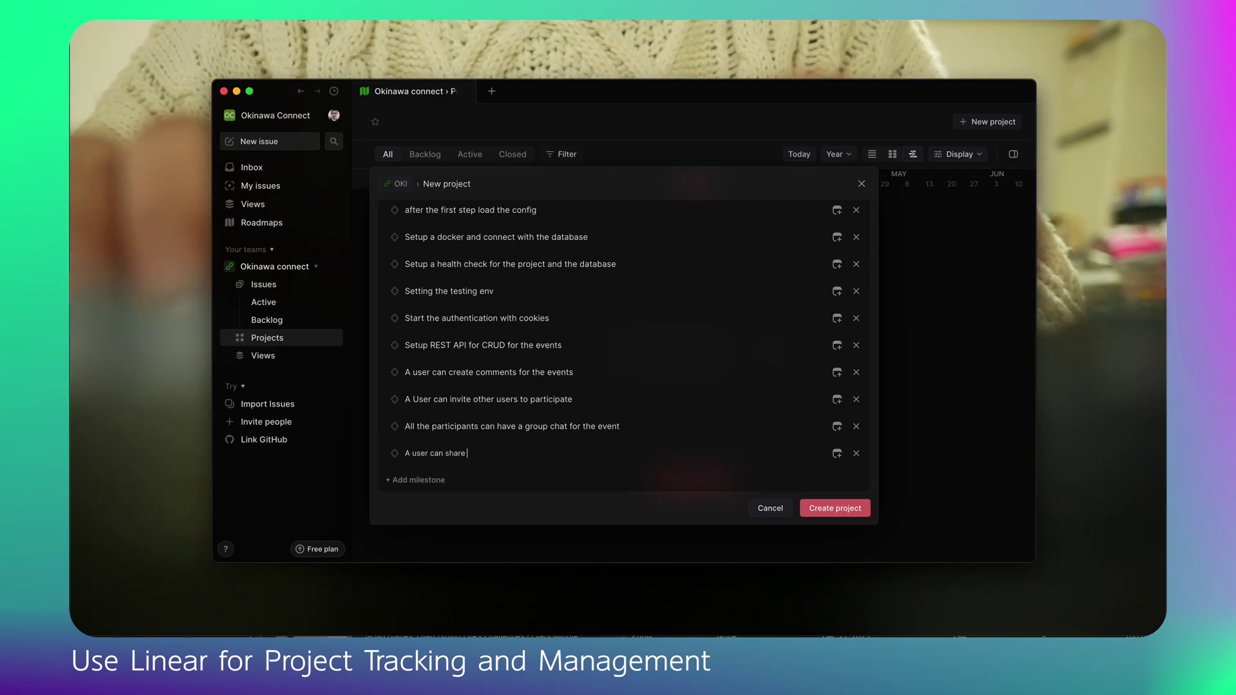
pyautogui.write(' the event on Line app')
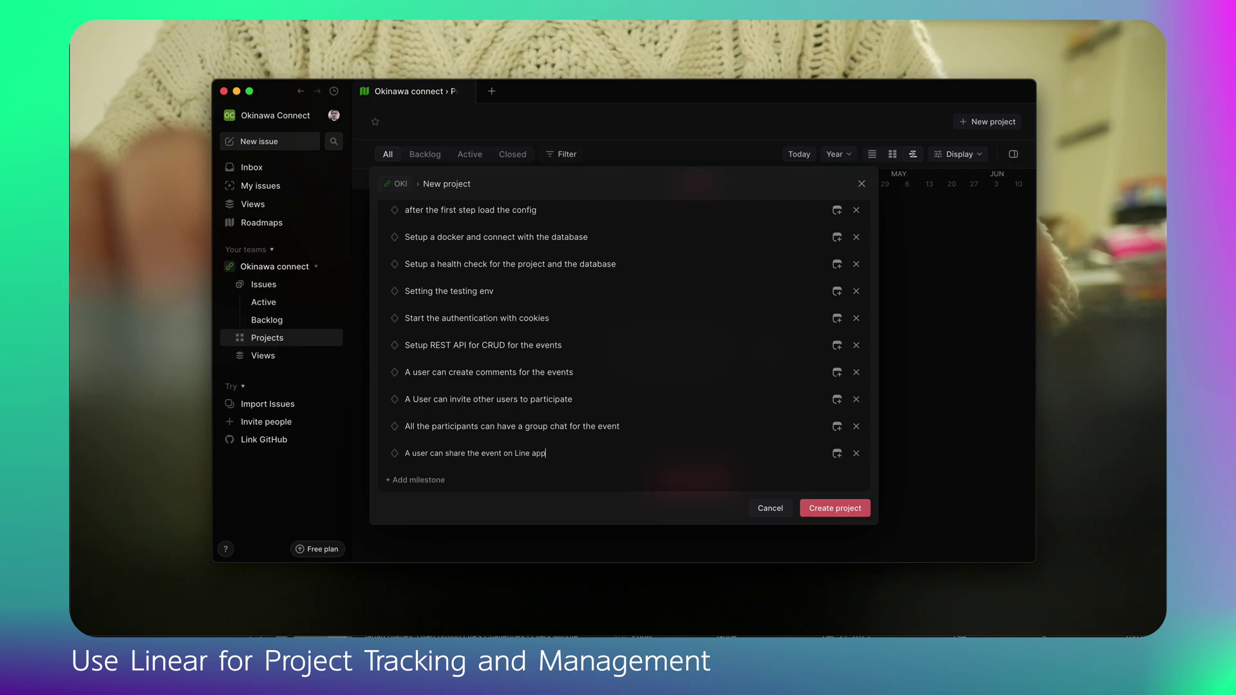
pyautogui.press('Return')
# Add a milestone named "A user can search the events with filters" at the end of the milestone list.
pyautogui.scroll(5, 599, 339)
pyautogui.scroll(-5, 599, 419)
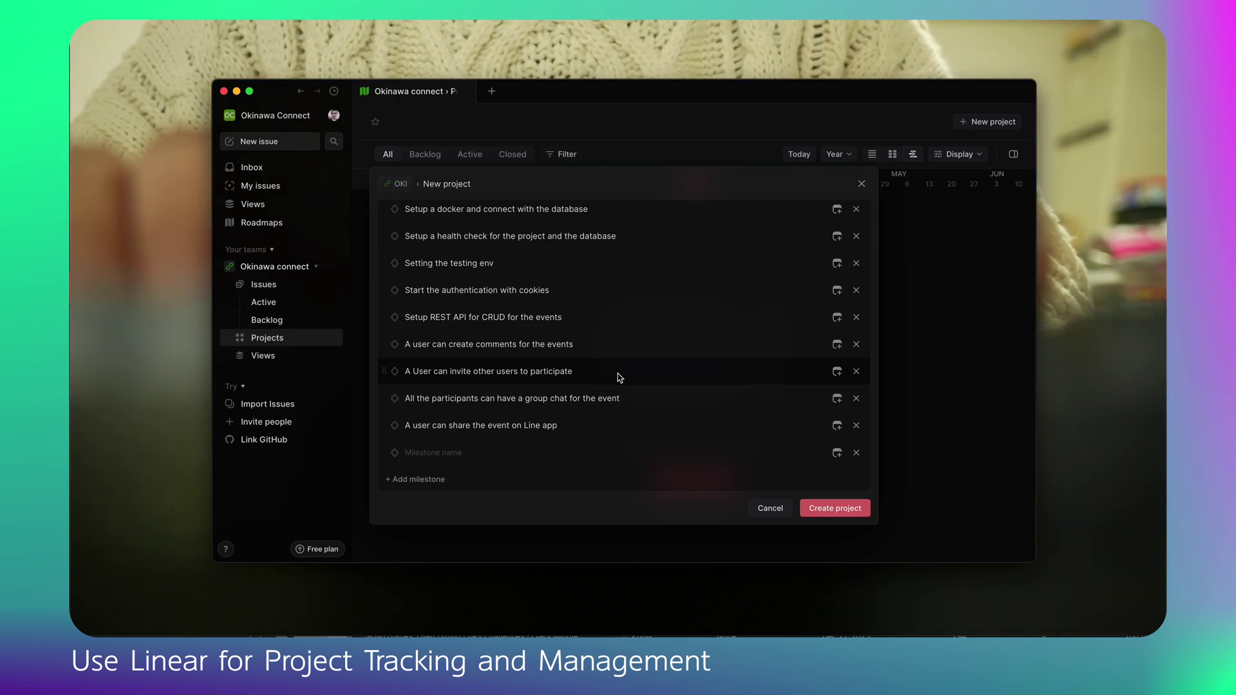
pyautogui.write('A user c')
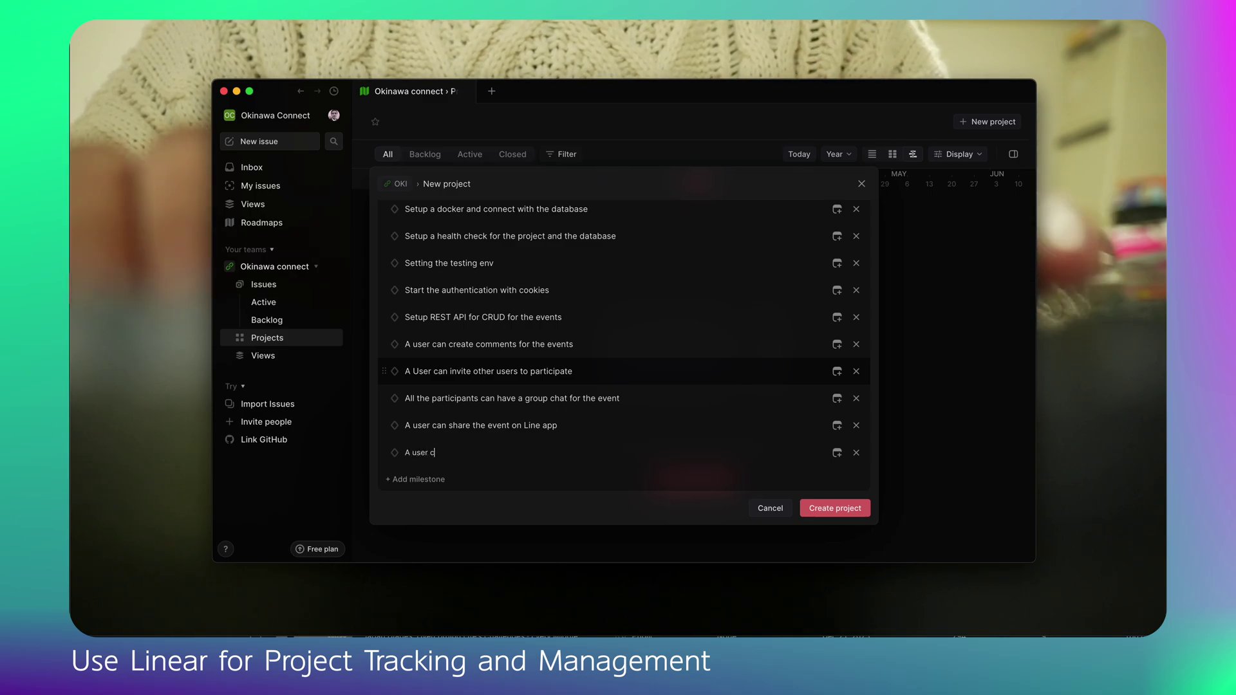
pyautogui.write('an search the eve')
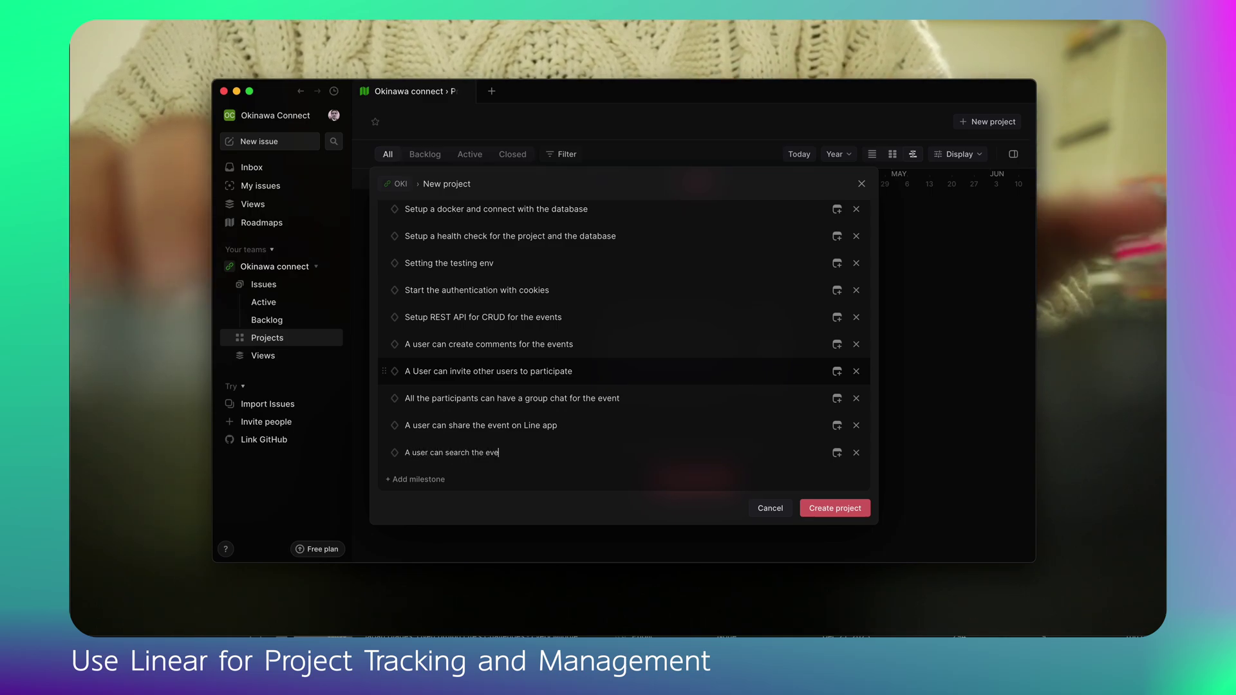
pyautogui.write('tnss for ')
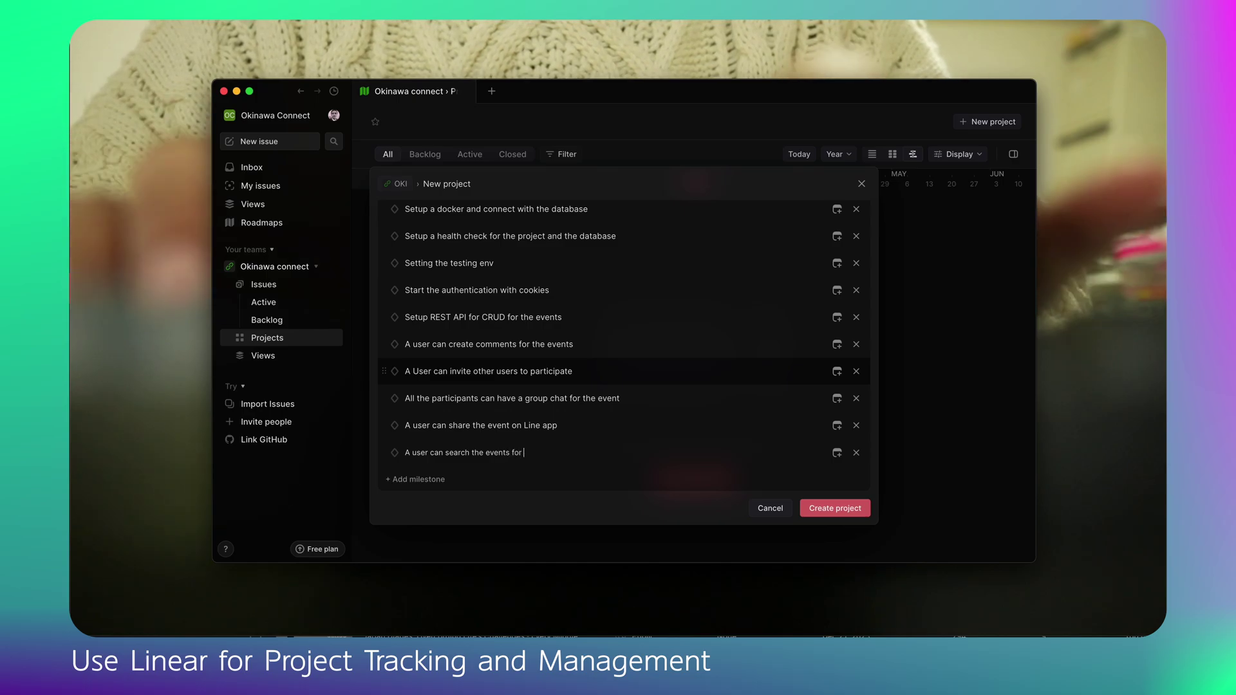
pyautogui.write(' with filters')
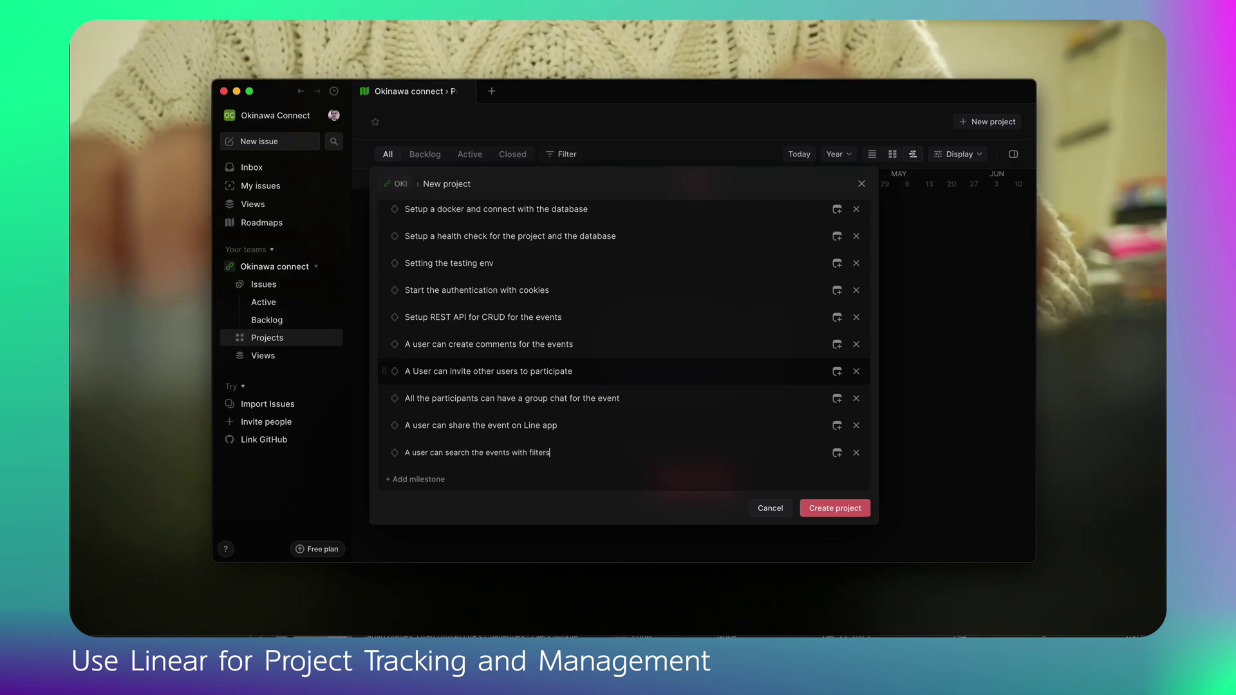
pyautogui.press('Return')
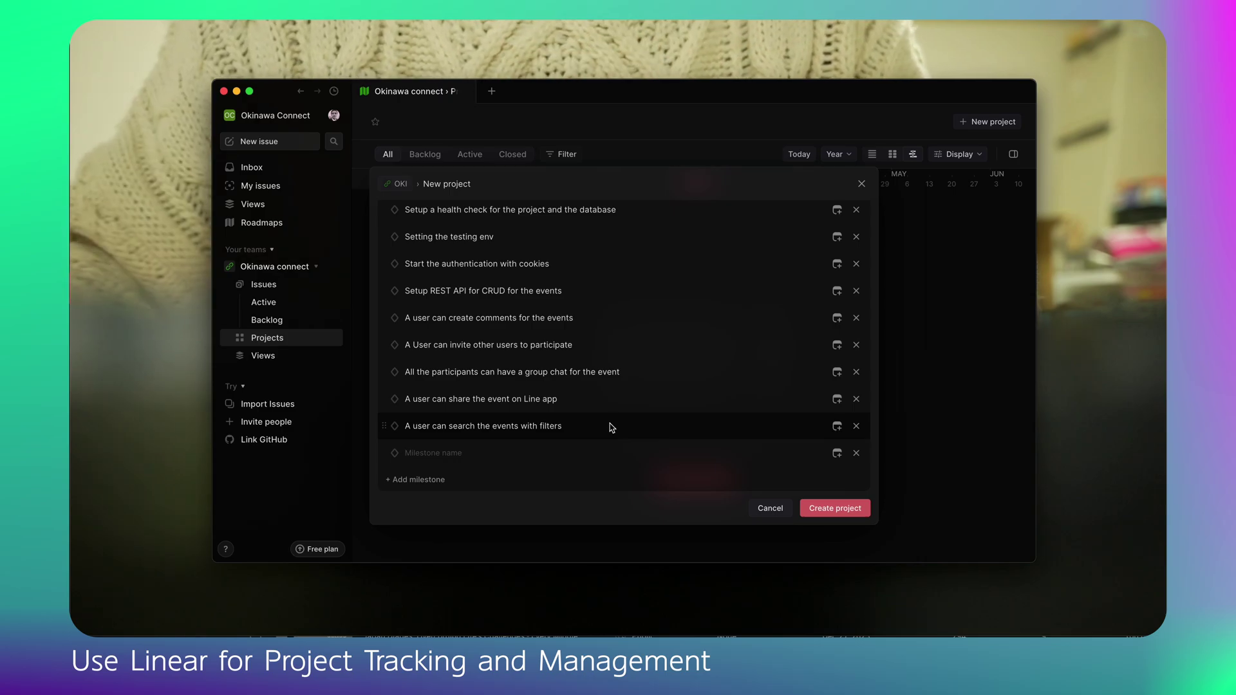
# Review the new project's details and its full milestone list from the first entry to the last.
pyautogui.scroll(5, 604, 323)
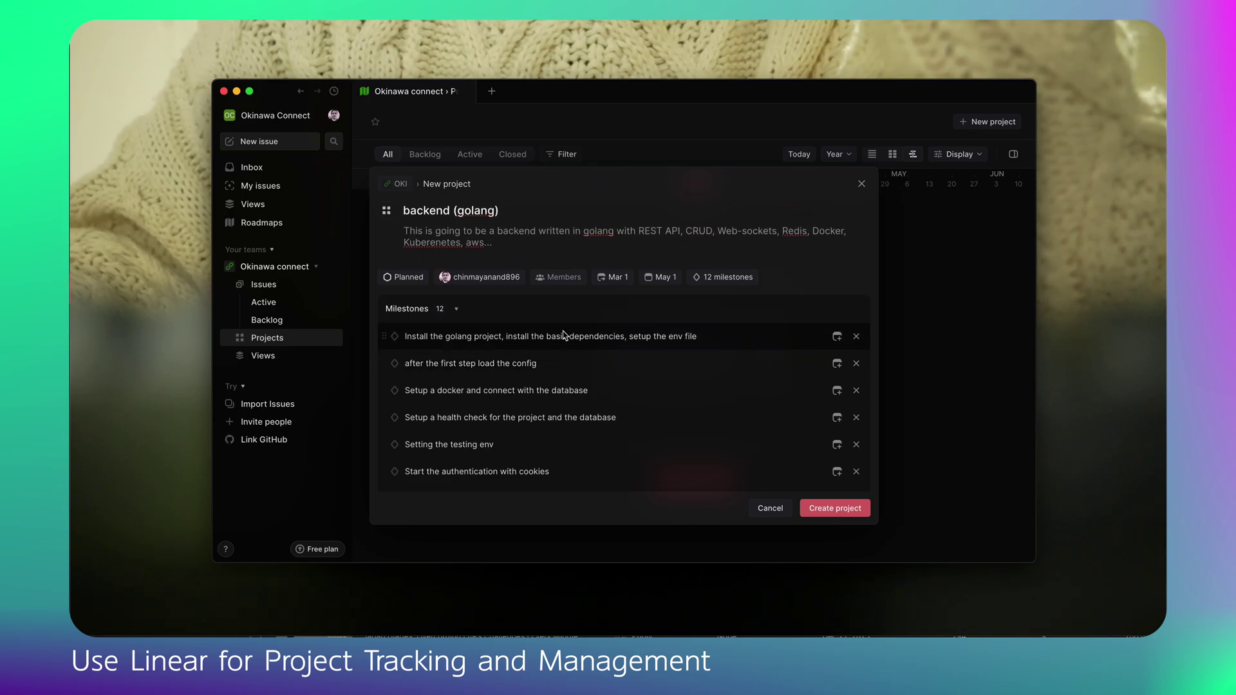
pyautogui.scroll(-5, 660, 367)
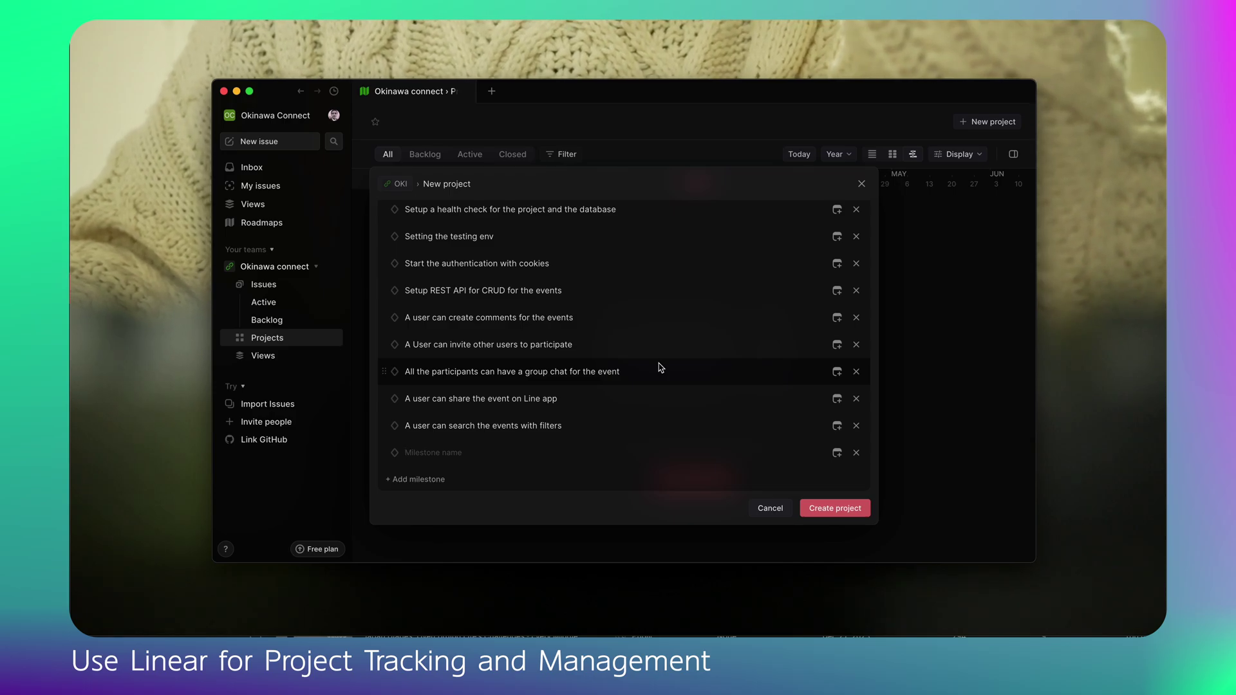
pyautogui.scroll(5, 660, 367)
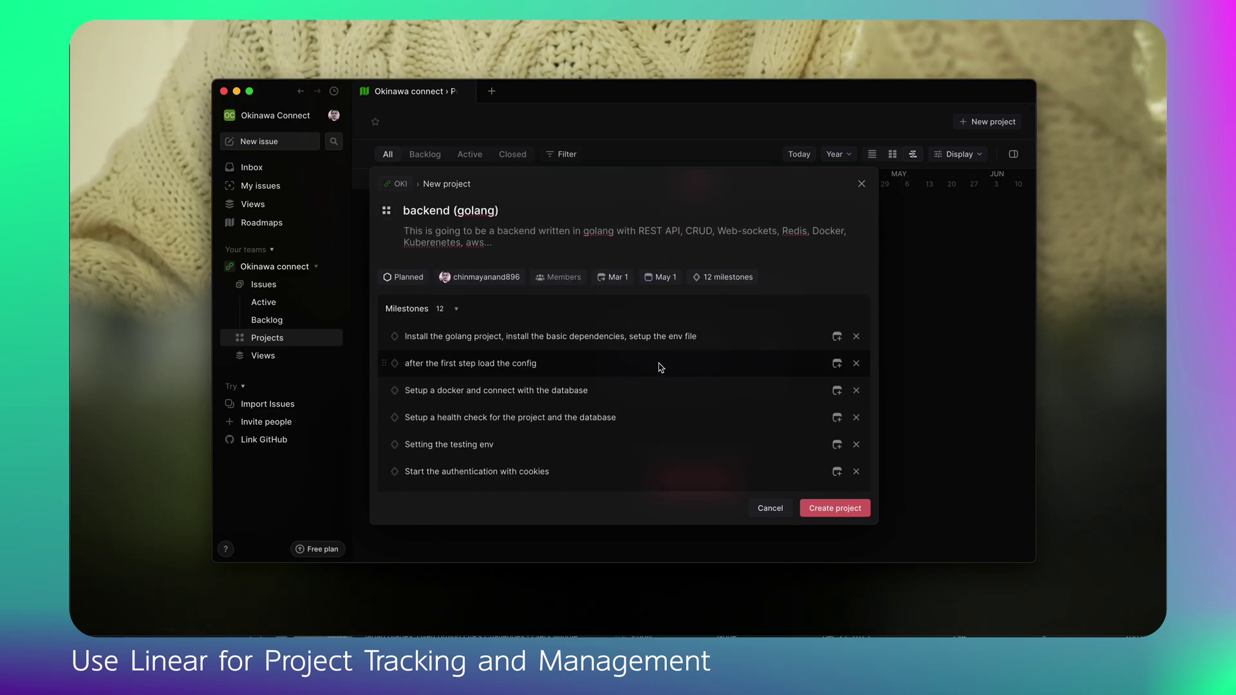
pyautogui.scroll(-4, 660, 367)
pyautogui.scroll(-2, 660, 367)
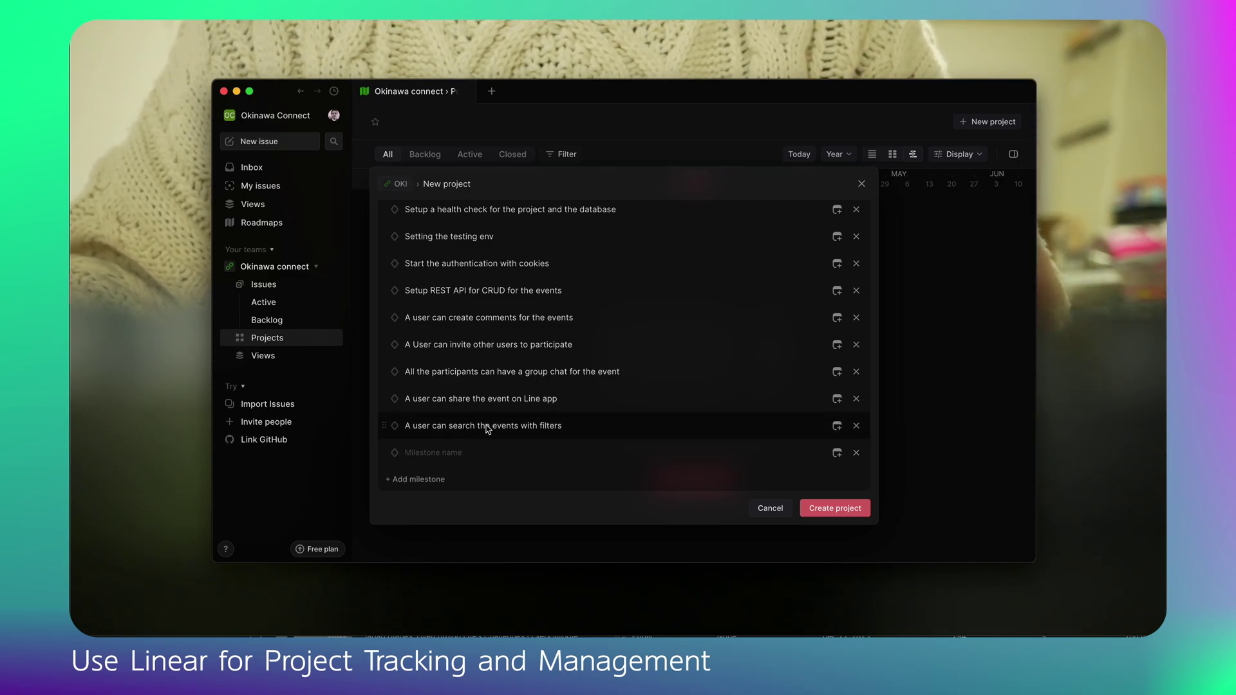
pyautogui.scroll(2, 483, 416)
pyautogui.scroll(-2, 484, 406)
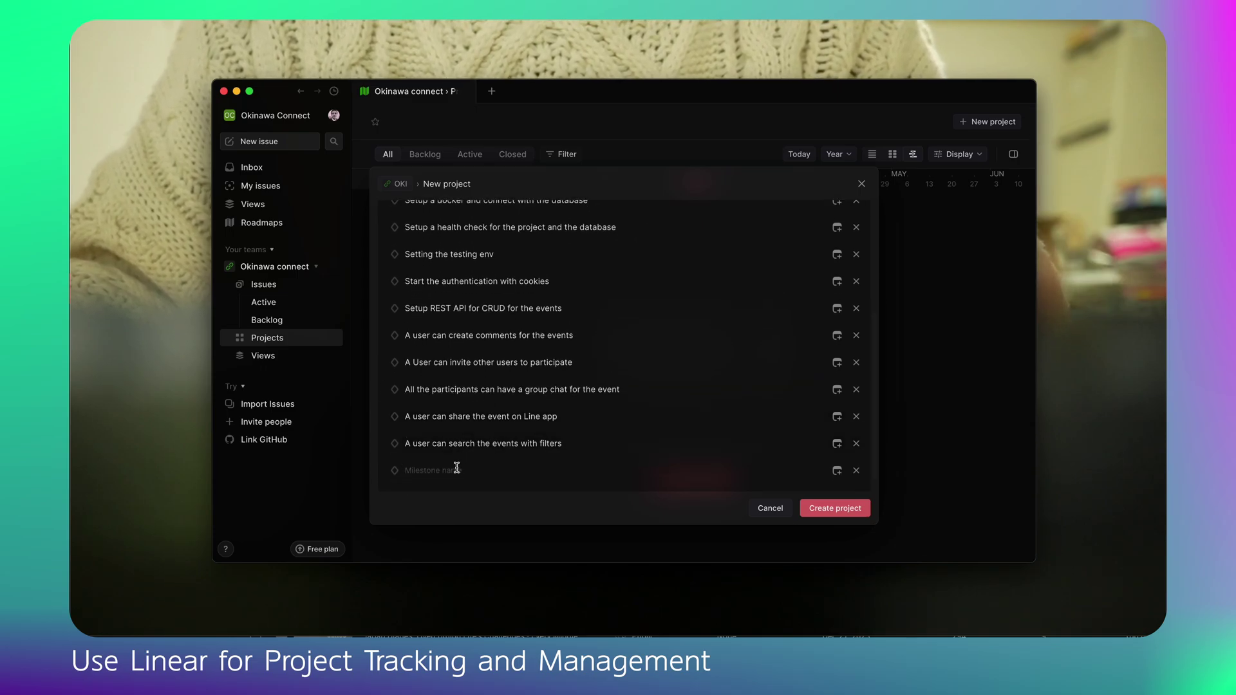
pyautogui.scroll(8, 477, 438)
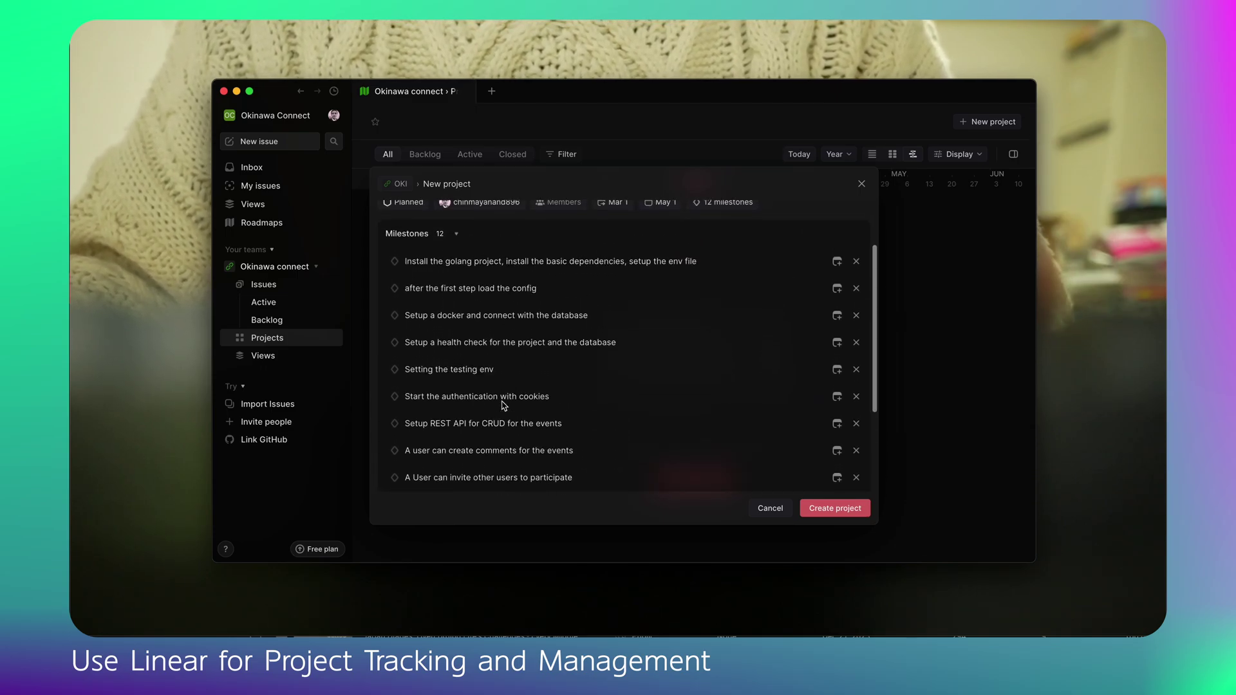
pyautogui.scroll(-8, 502, 404)
# Add a milestone named "A user can report or block a person" in the blank entry ending the milestone list.
pyautogui.click(486, 455)
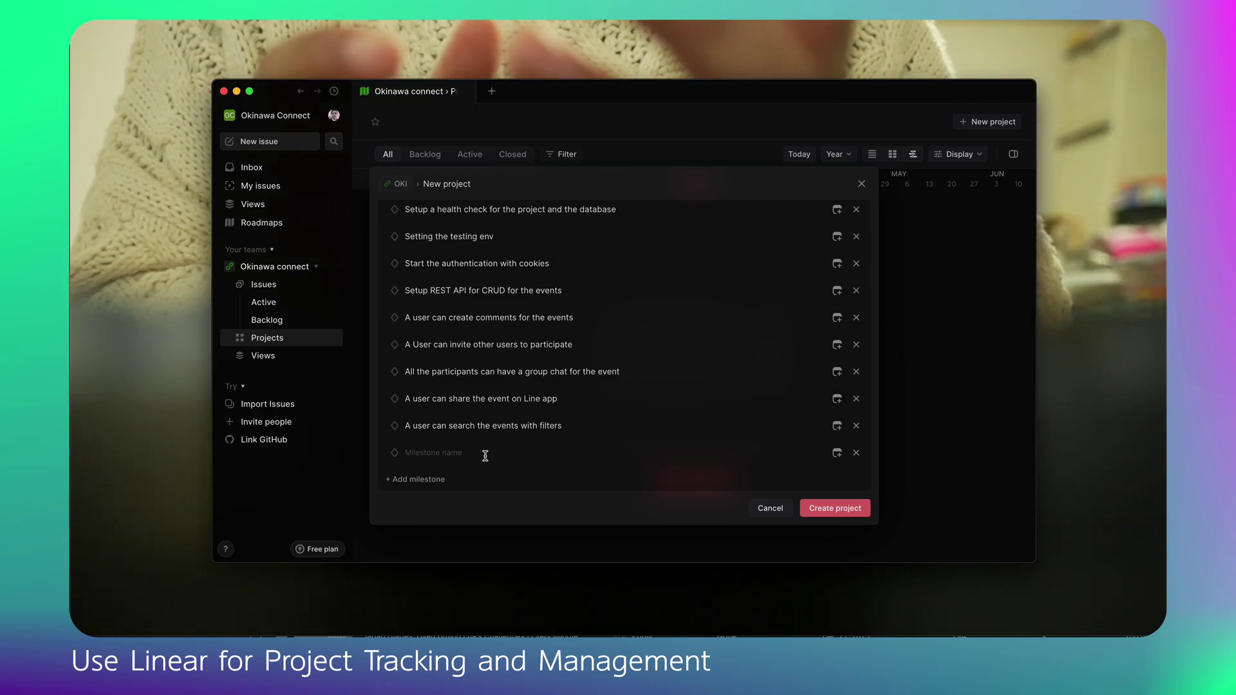
pyautogui.write('A')
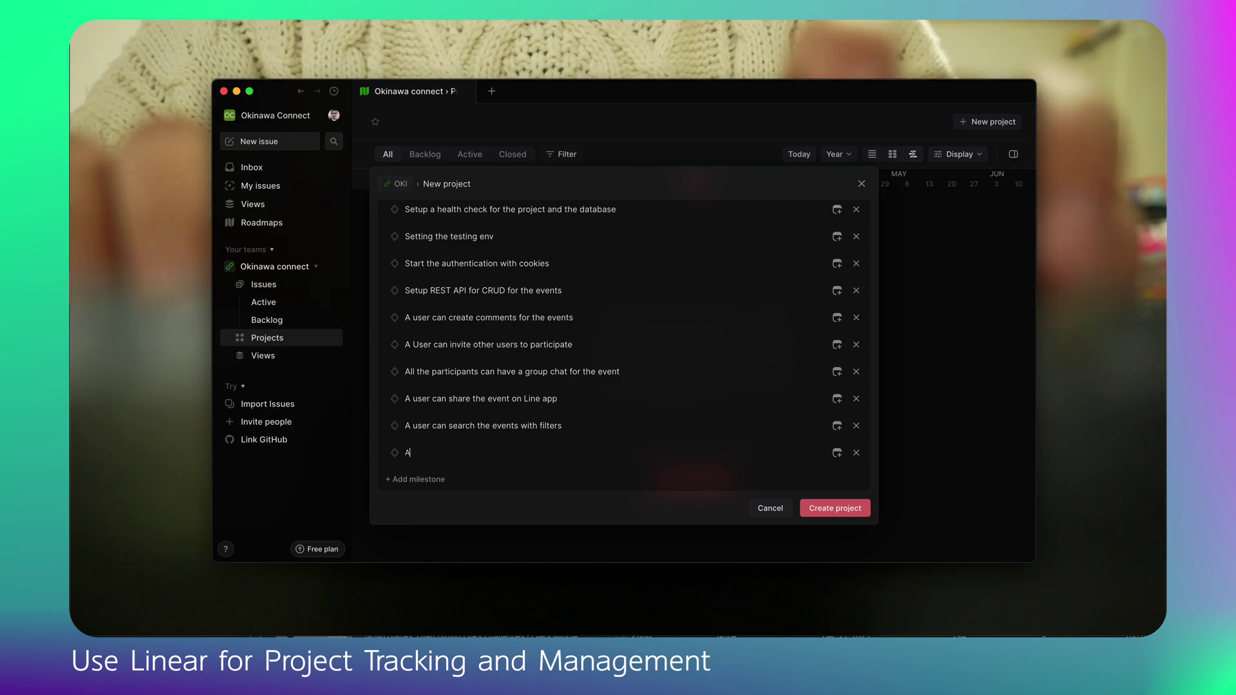
pyautogui.write(' user can report or')
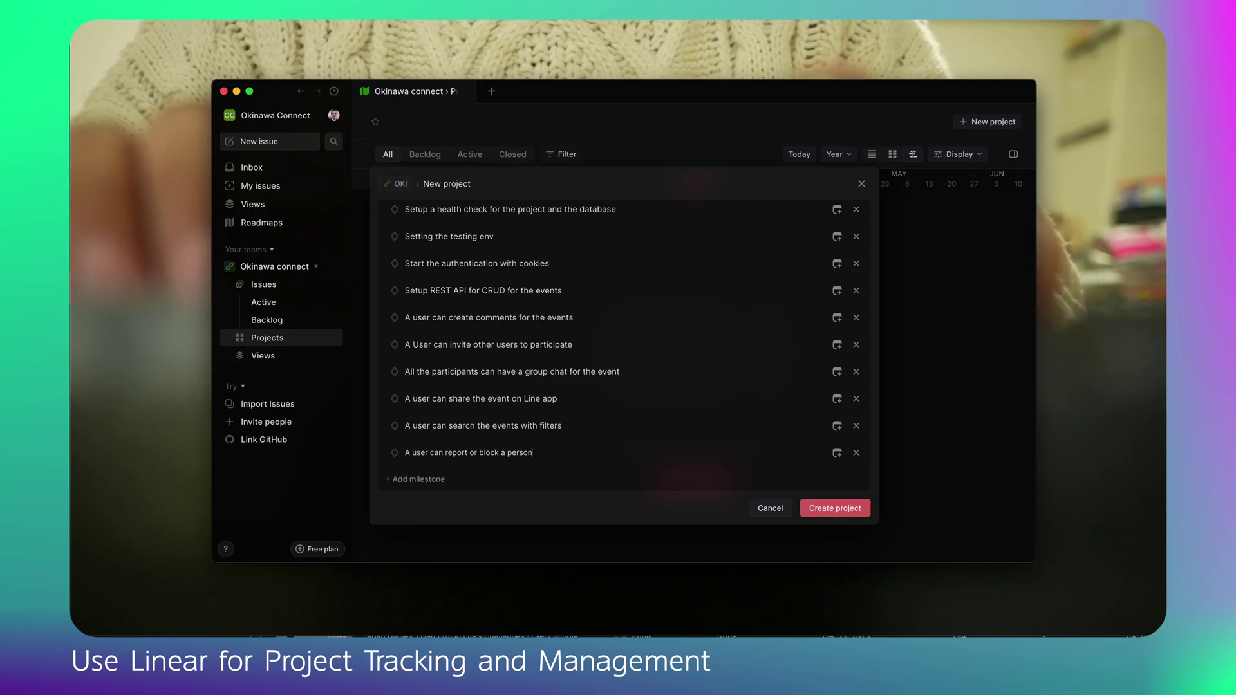
pyautogui.write('block a person')
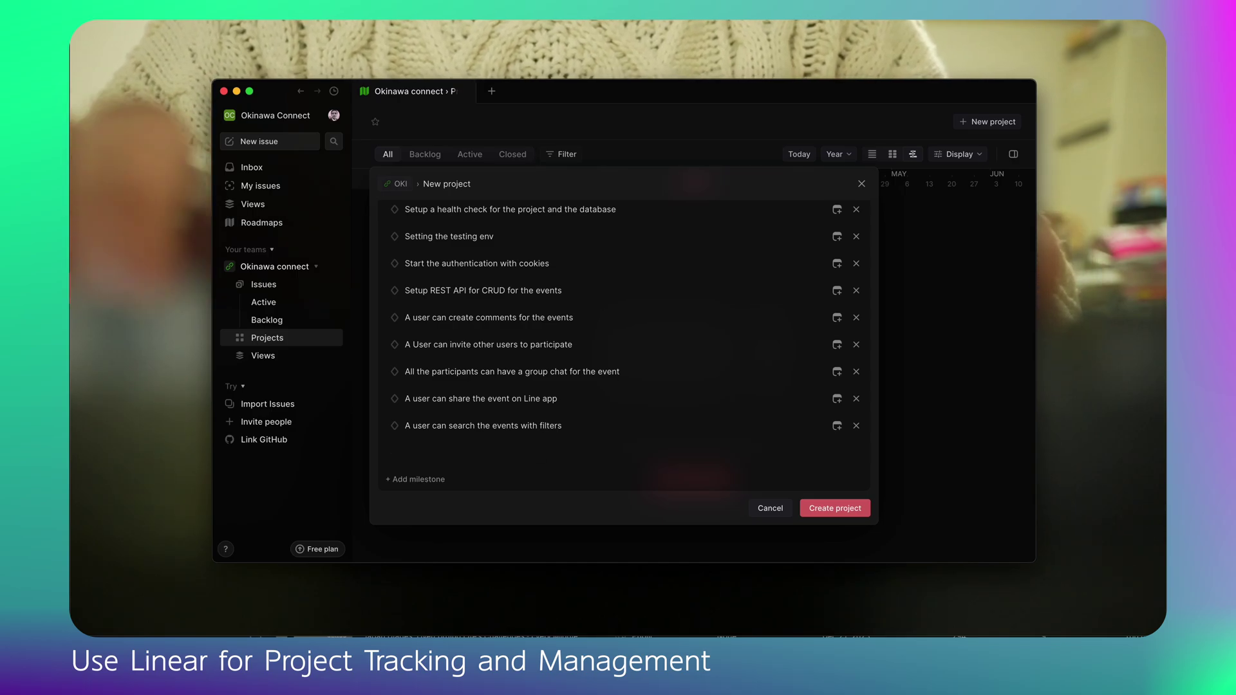
pyautogui.press('Return')
# Add a milestone named "A user can see self and other profiles" at the end of the milestone list.
pyautogui.write('user can see self')
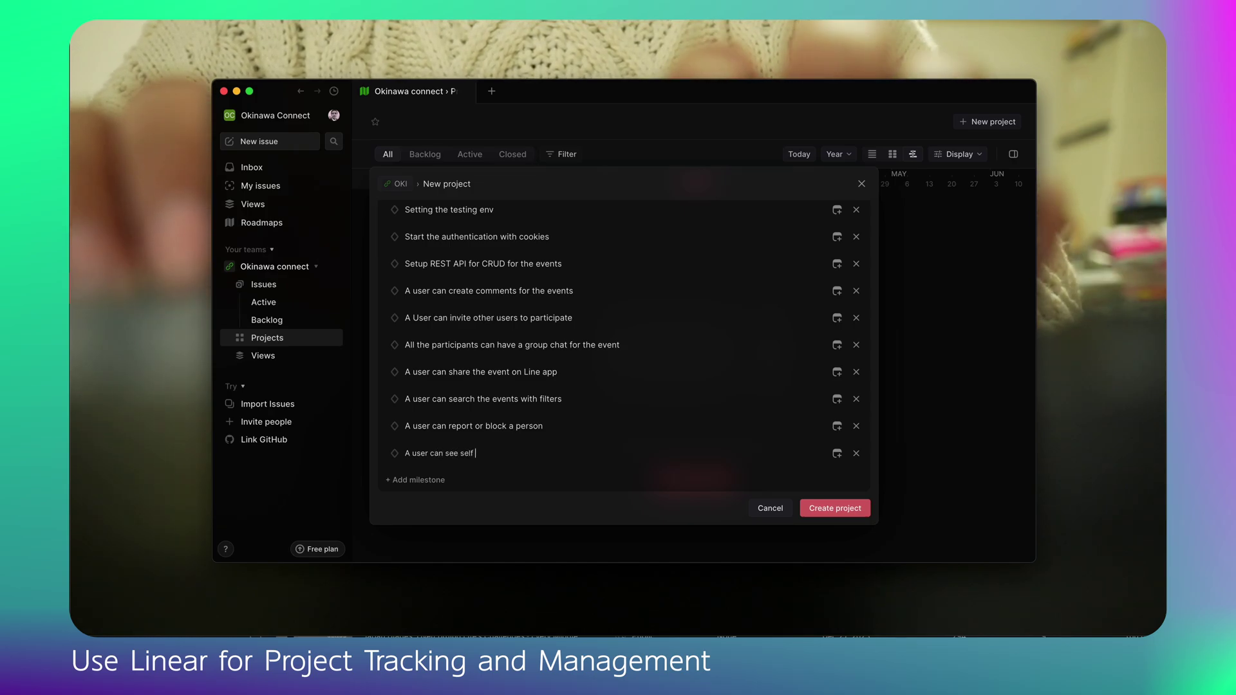
pyautogui.write(' and other profiles')
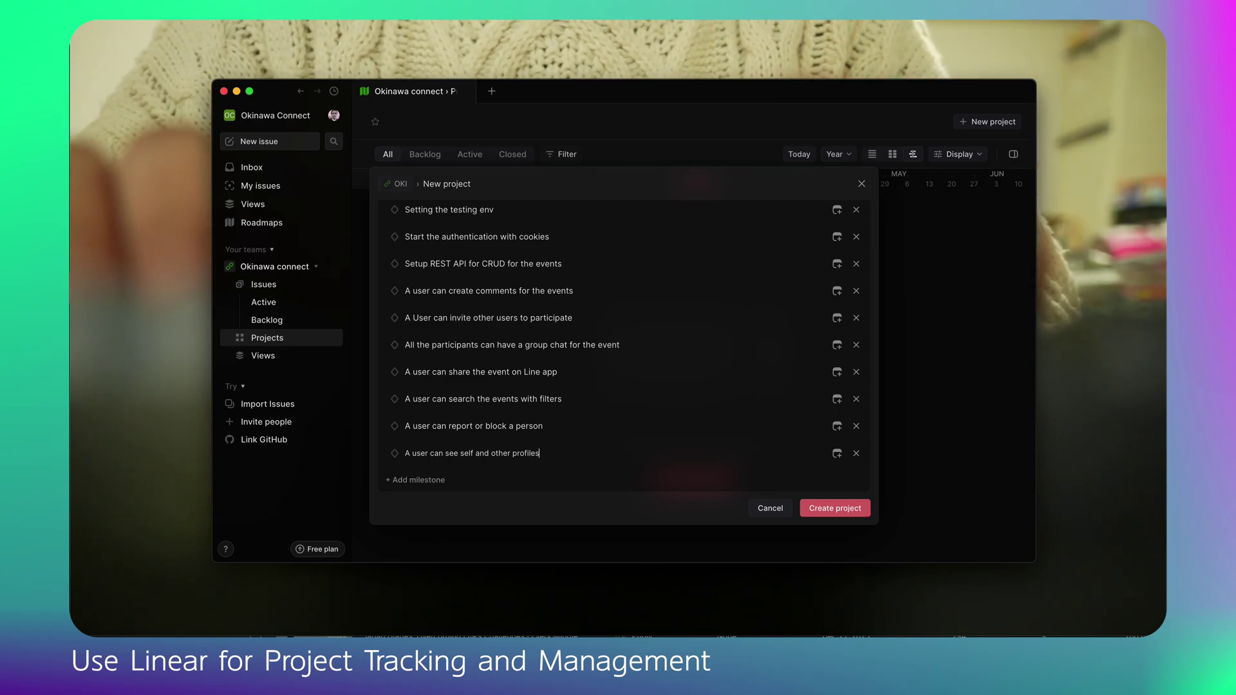
pyautogui.press('Return')
# Fill the new last milestone entry with the name "A user can create a profile".
pyautogui.write('A')
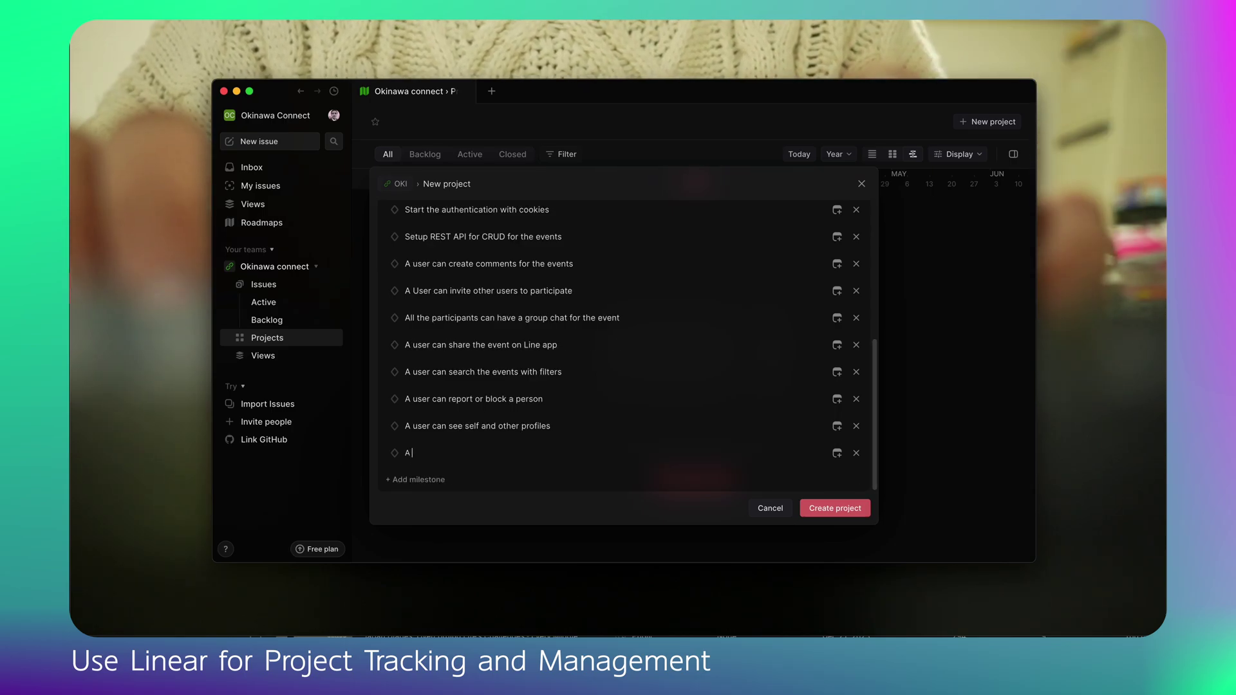
pyautogui.write(' user can create a ')
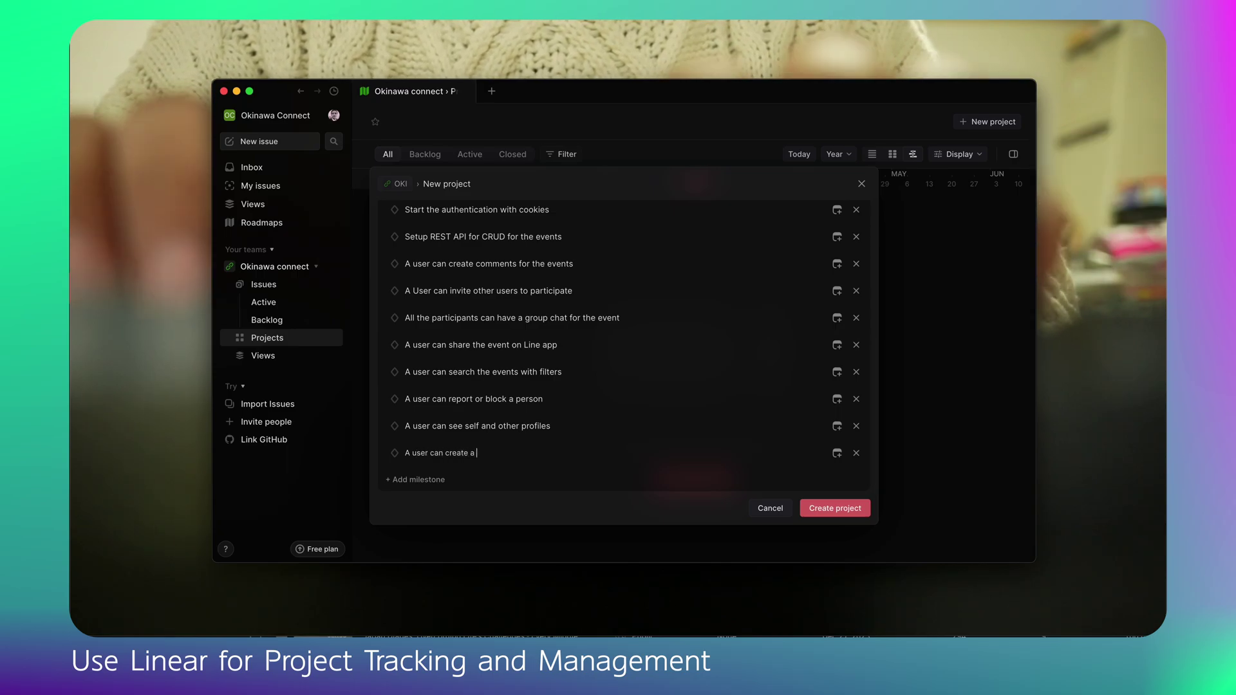
pyautogui.write('profile')
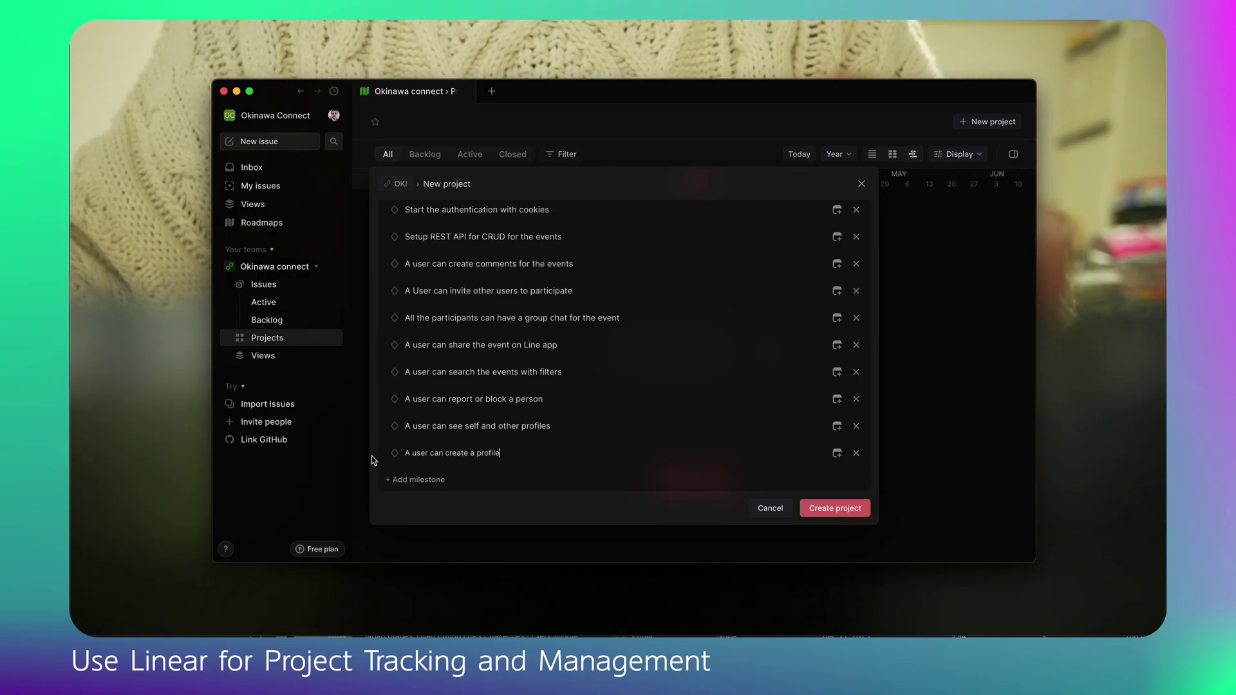
pyautogui.click(389, 455)
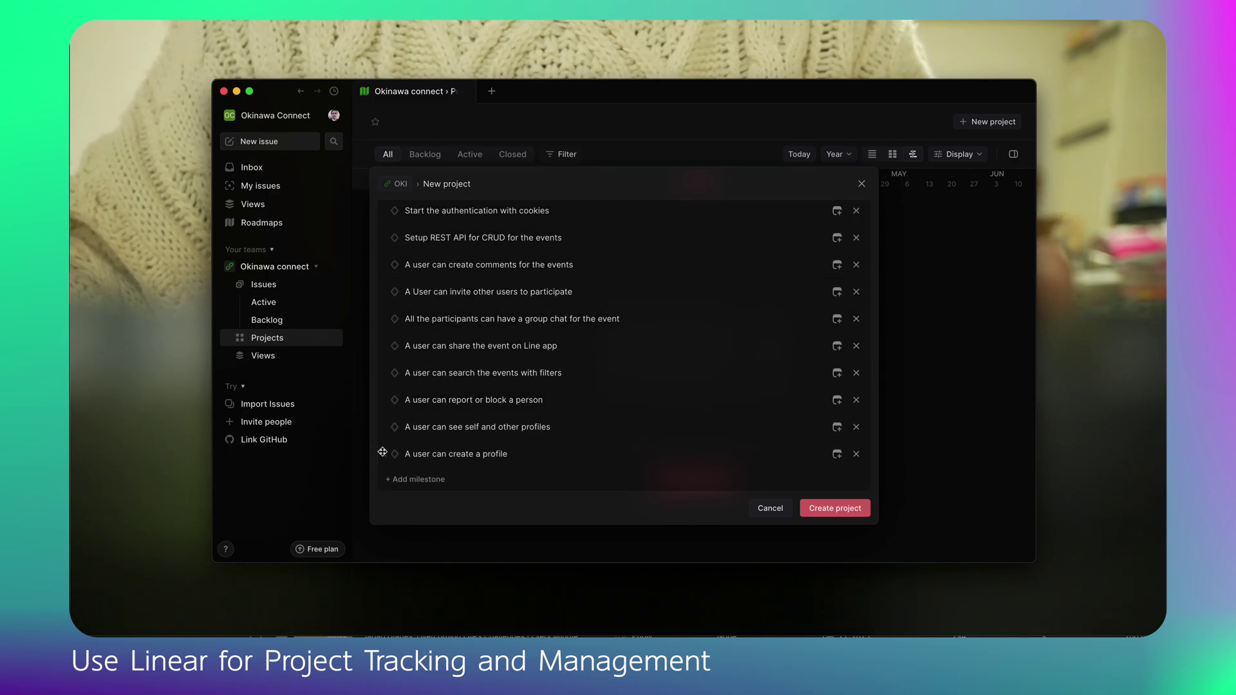
# Reorder the milestones so profile creation, followed by viewing self and other profiles, comes directly after the event comments milestone.
pyautogui.moveTo(384, 455); pyautogui.dragTo(387, 304)
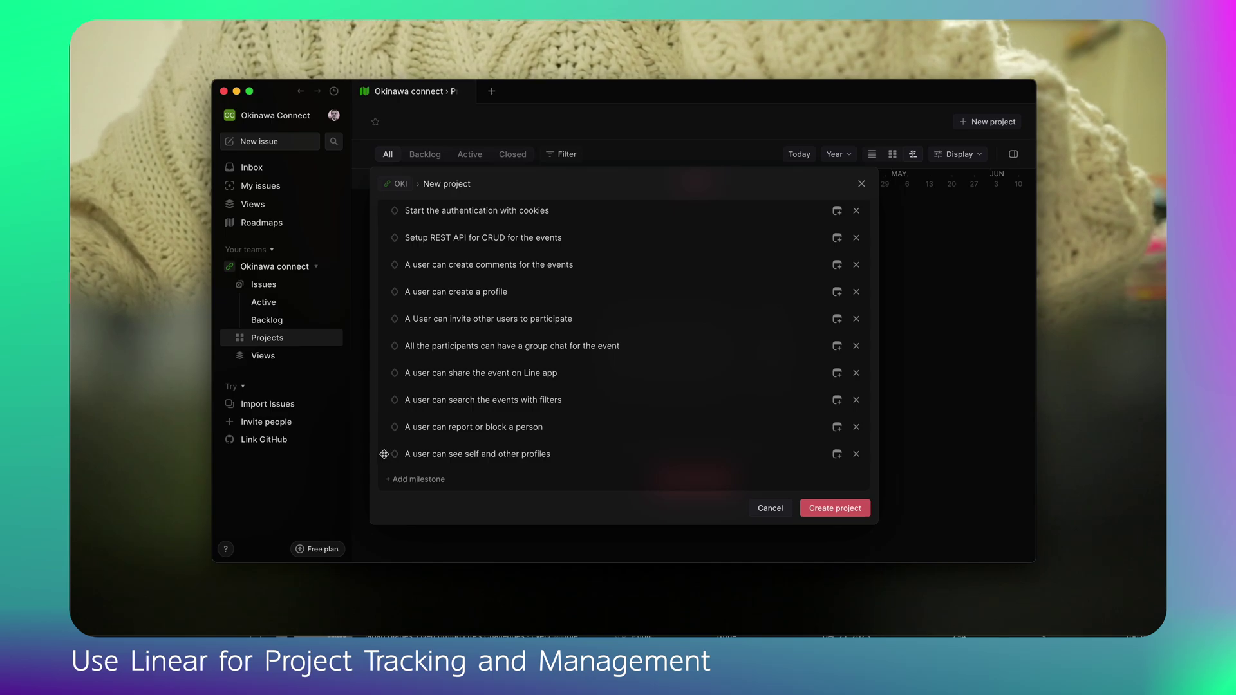
pyautogui.moveTo(383, 453); pyautogui.dragTo(391, 323)
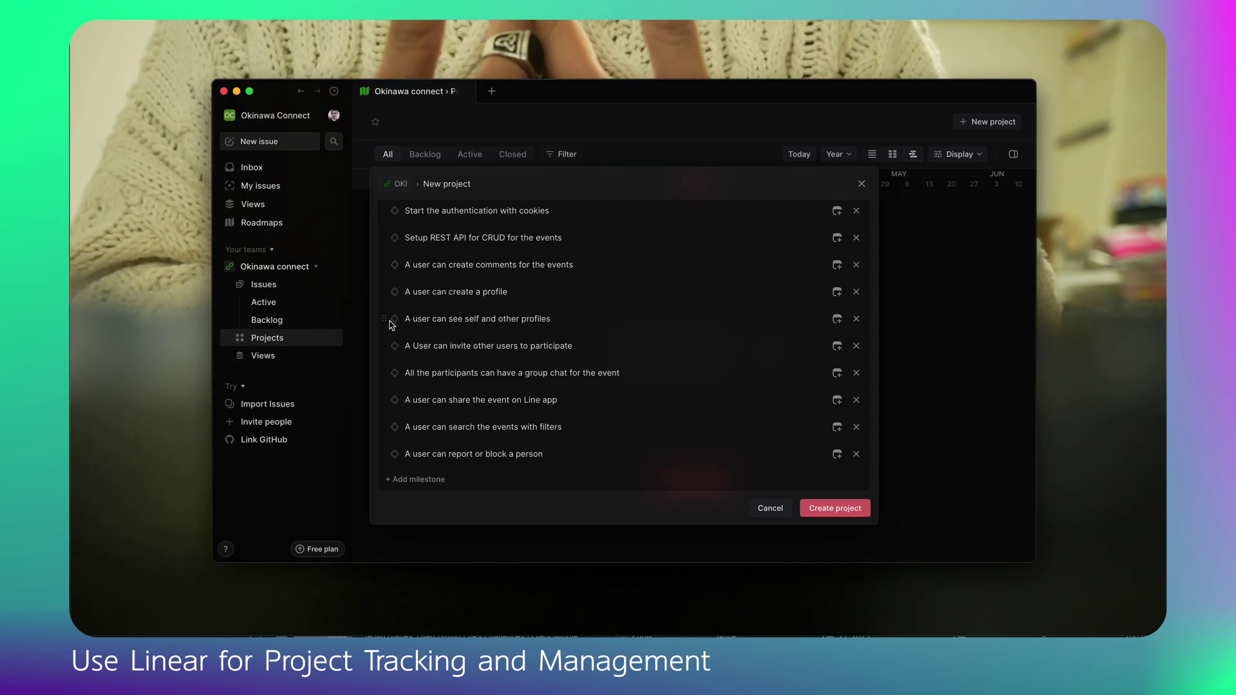
# Check the reordered milestone list, create the backend (golang) project and dismiss the notification.
pyautogui.scroll(5, 451, 366)
pyautogui.scroll(3, 489, 367)
pyautogui.scroll(-10, 493, 360)
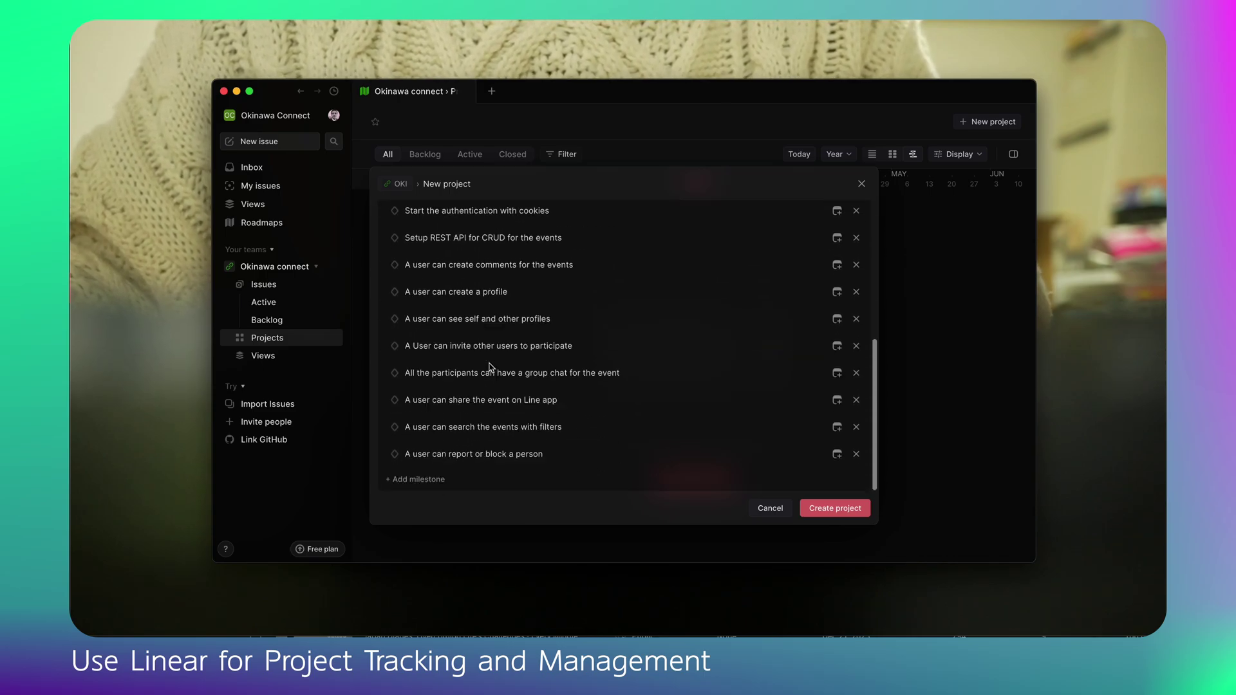
pyautogui.scroll(10, 515, 325)
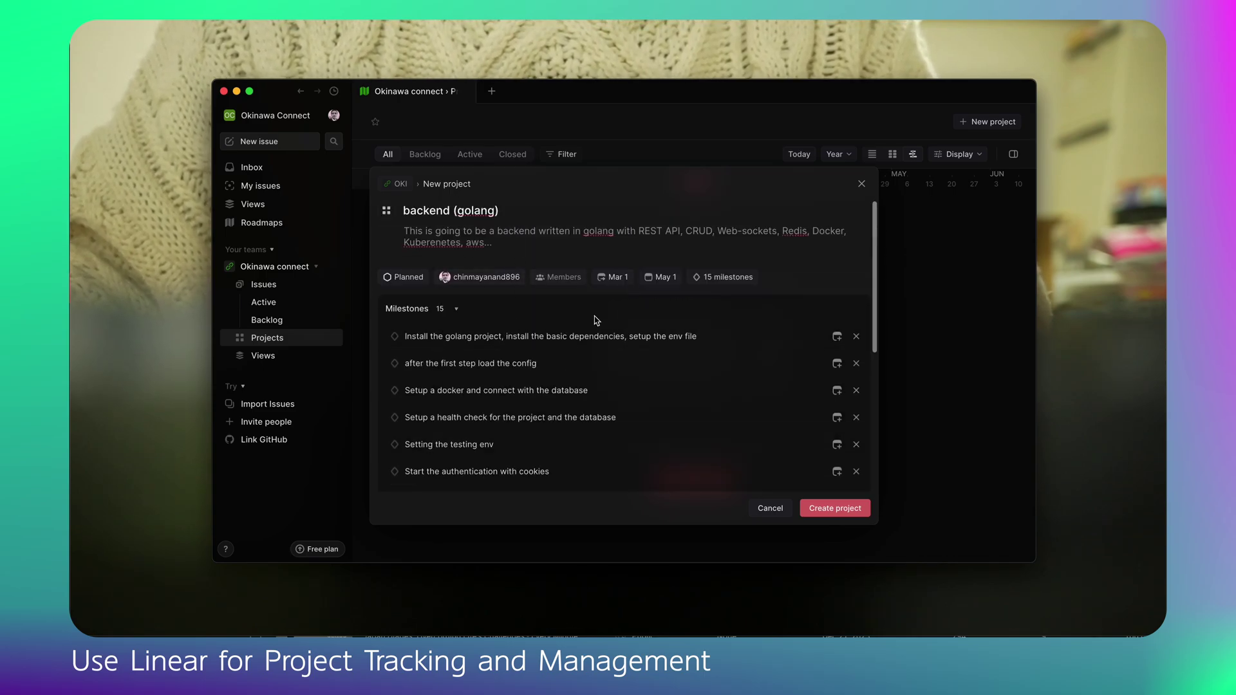
pyautogui.click(826, 509)
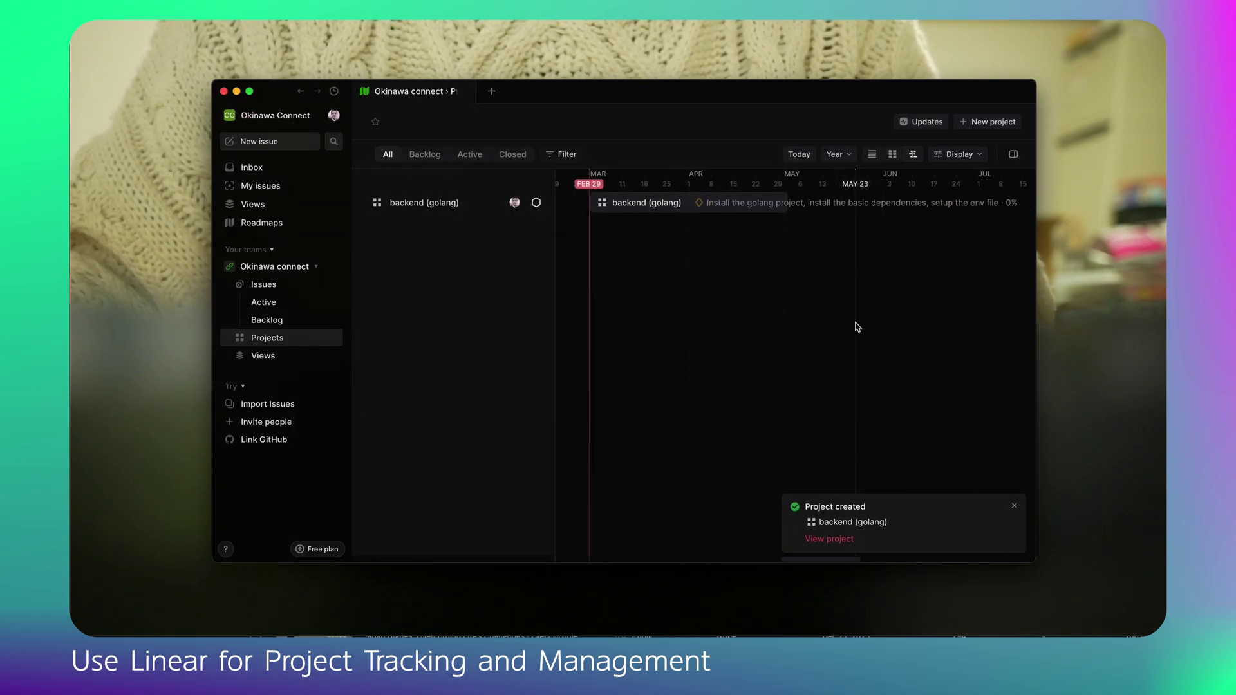
pyautogui.click(1013, 508)
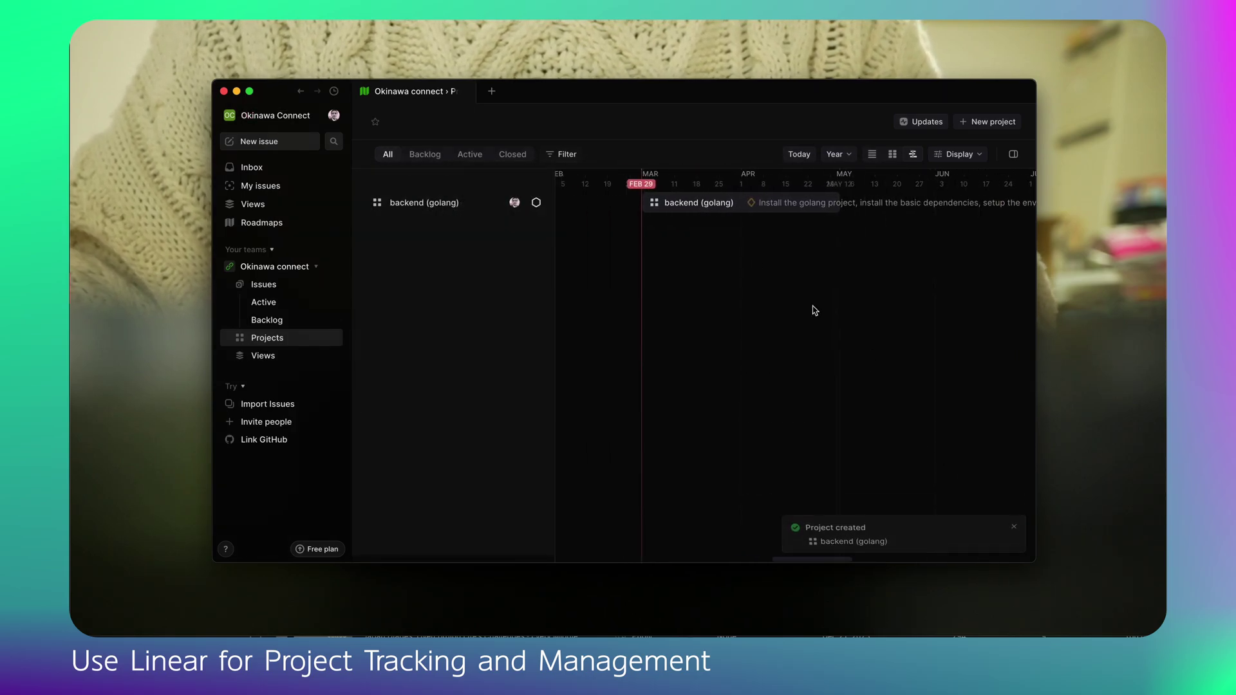
# Open the backend (golang) project from the team's project timeline and check its display options.
pyautogui.hscroll(-3, 712, 287)
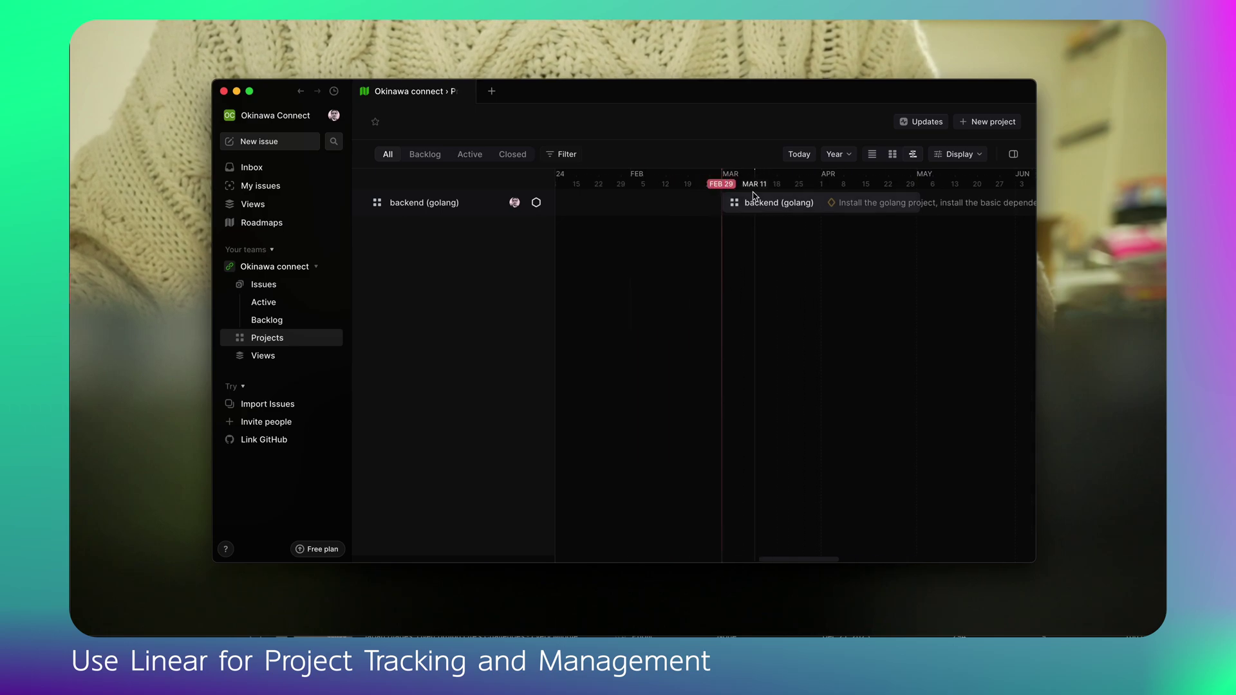
pyautogui.hscroll(4, 808, 337)
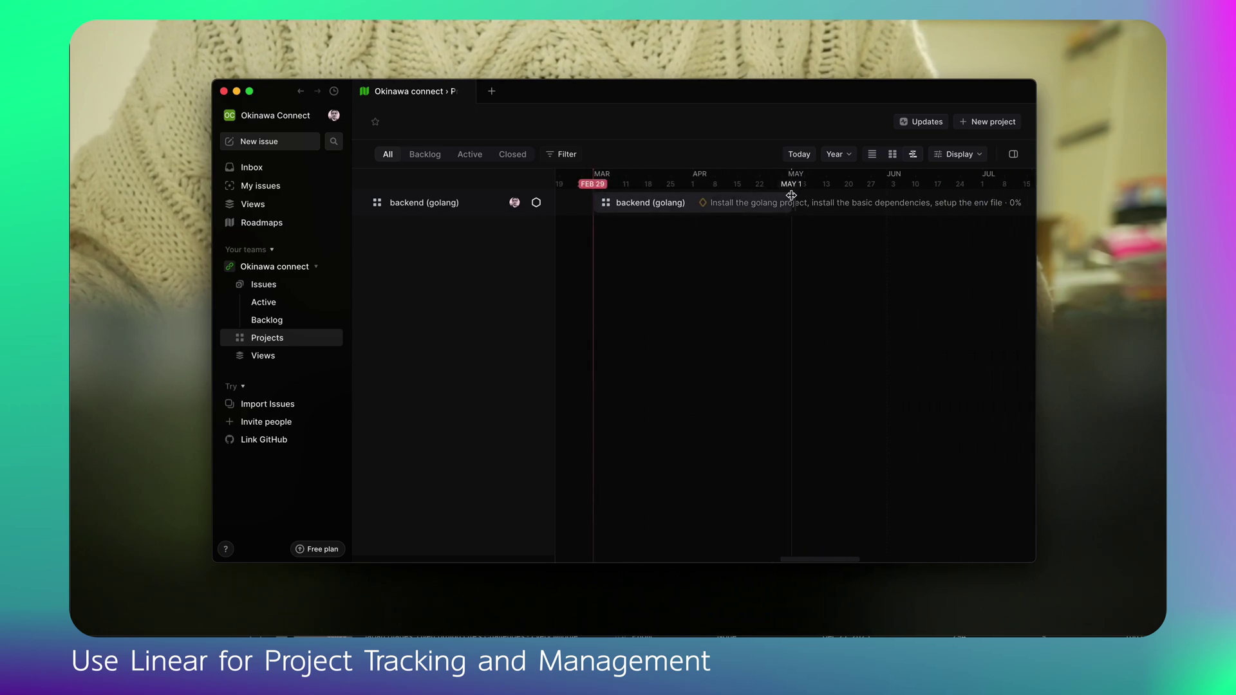
pyautogui.hscroll(-1, 748, 341)
pyautogui.hscroll(-5, 744, 341)
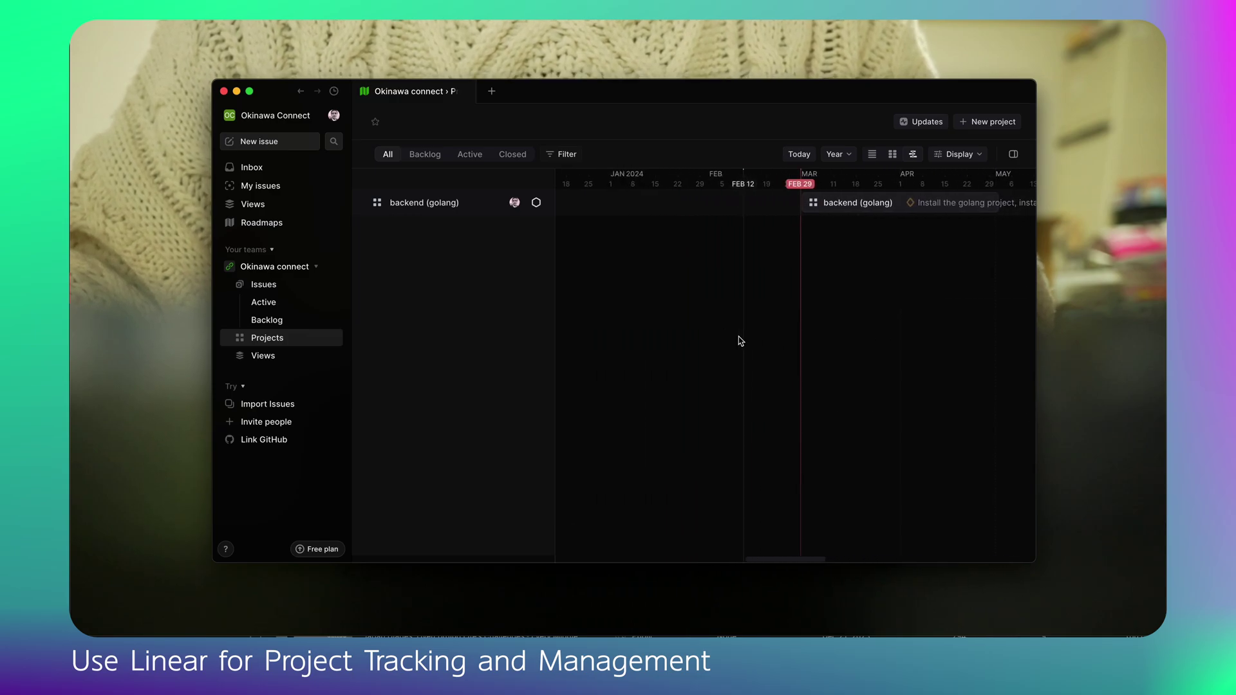
pyautogui.click(435, 205)
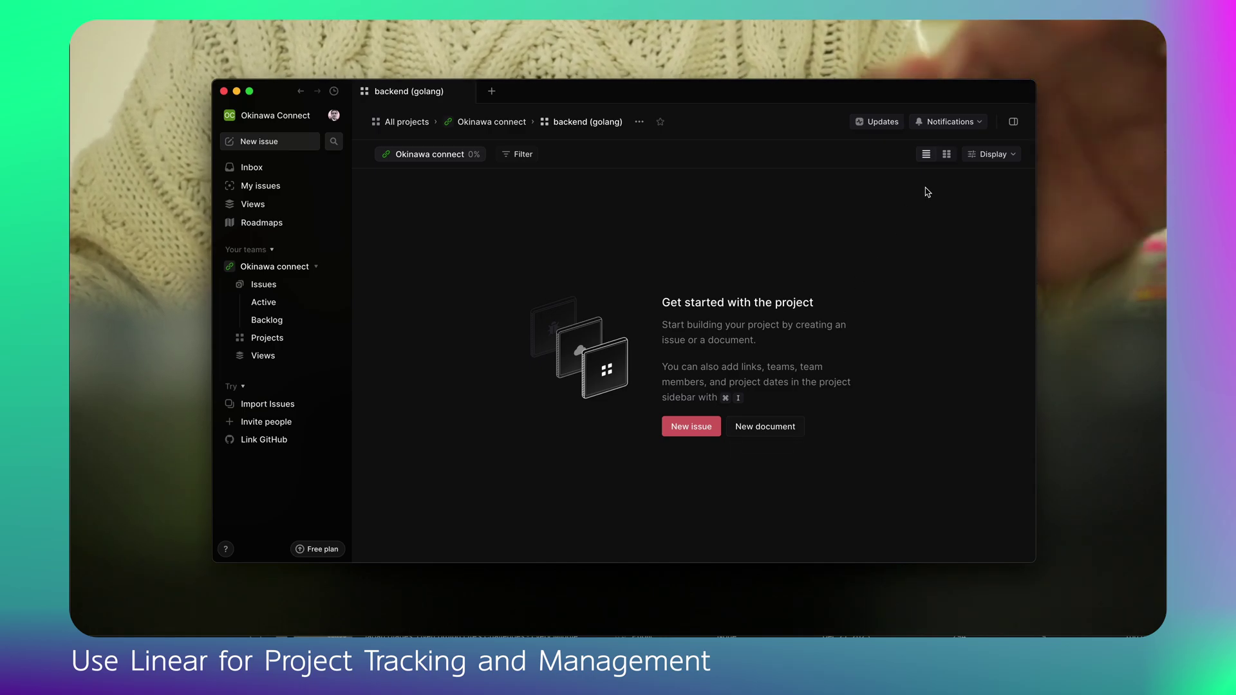
pyautogui.click(991, 156)
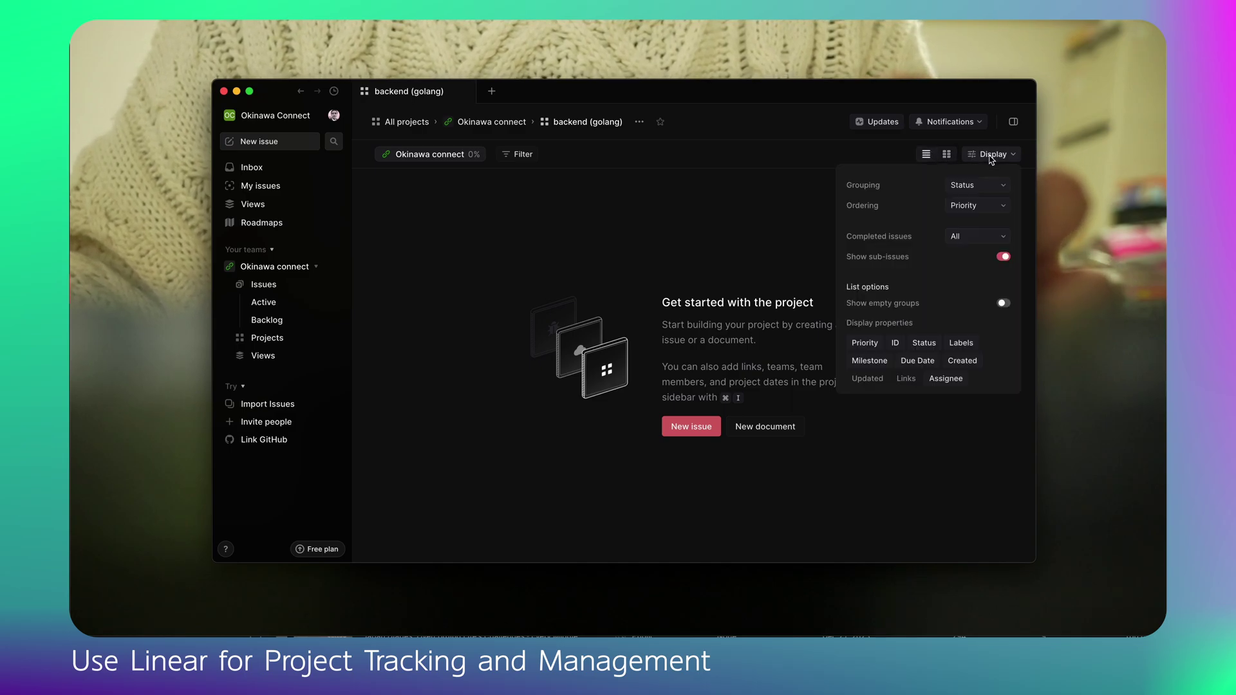
pyautogui.click(770, 204)
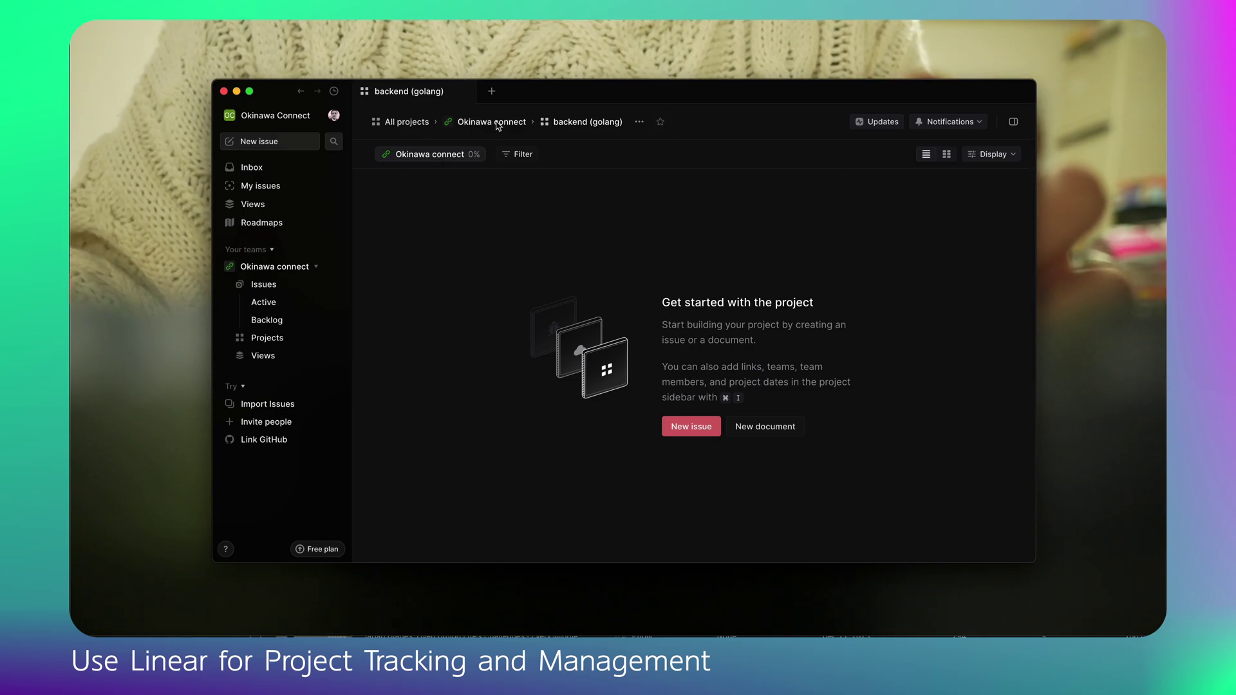
# Set the backend (golang) project's status to In Progress.
pyautogui.click(639, 122)
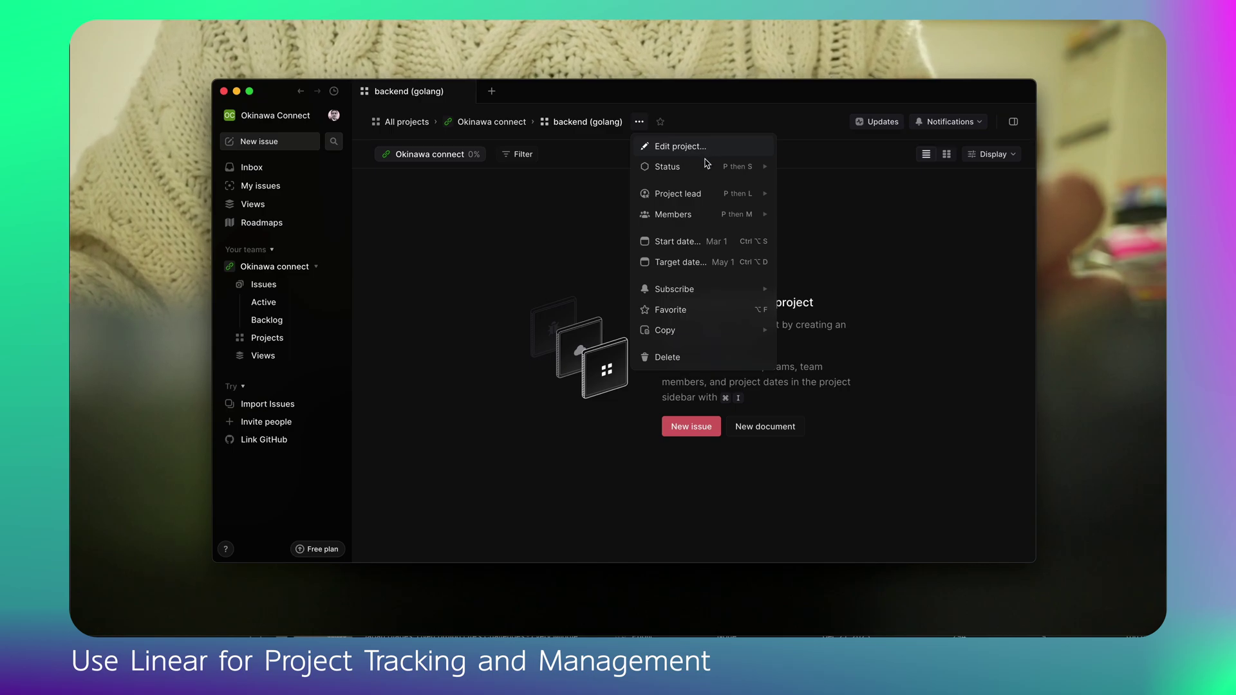
pyautogui.moveTo(705, 173)
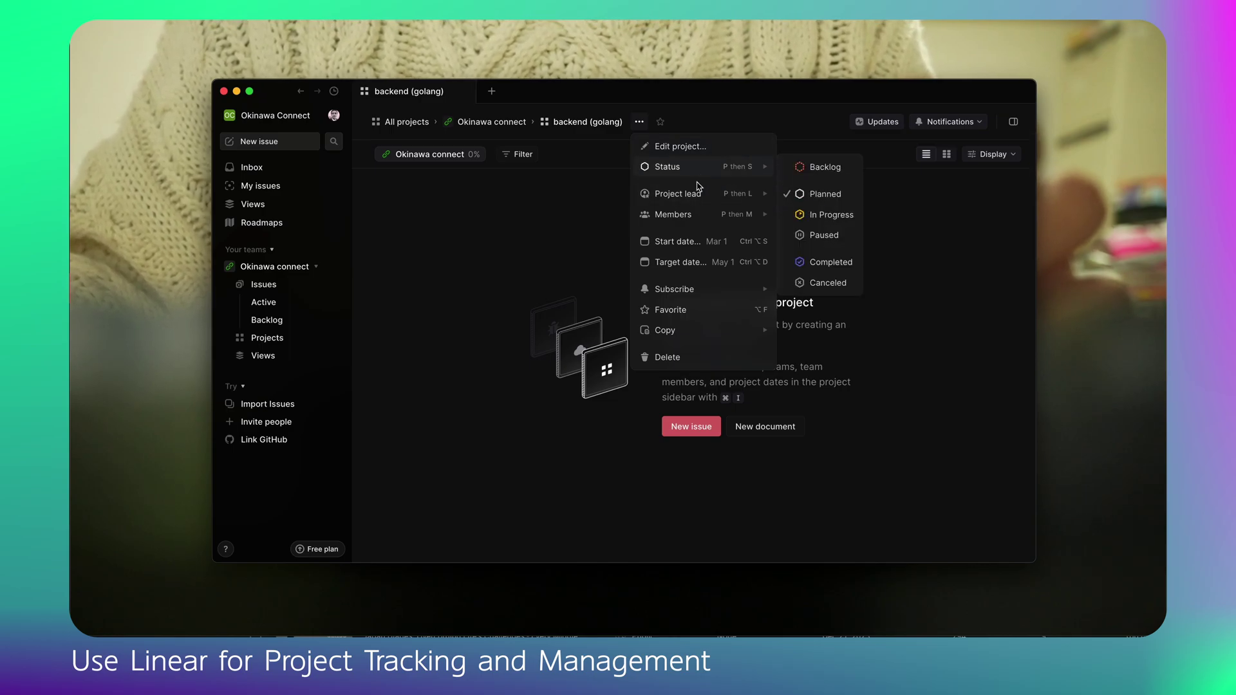
pyautogui.moveTo(691, 200)
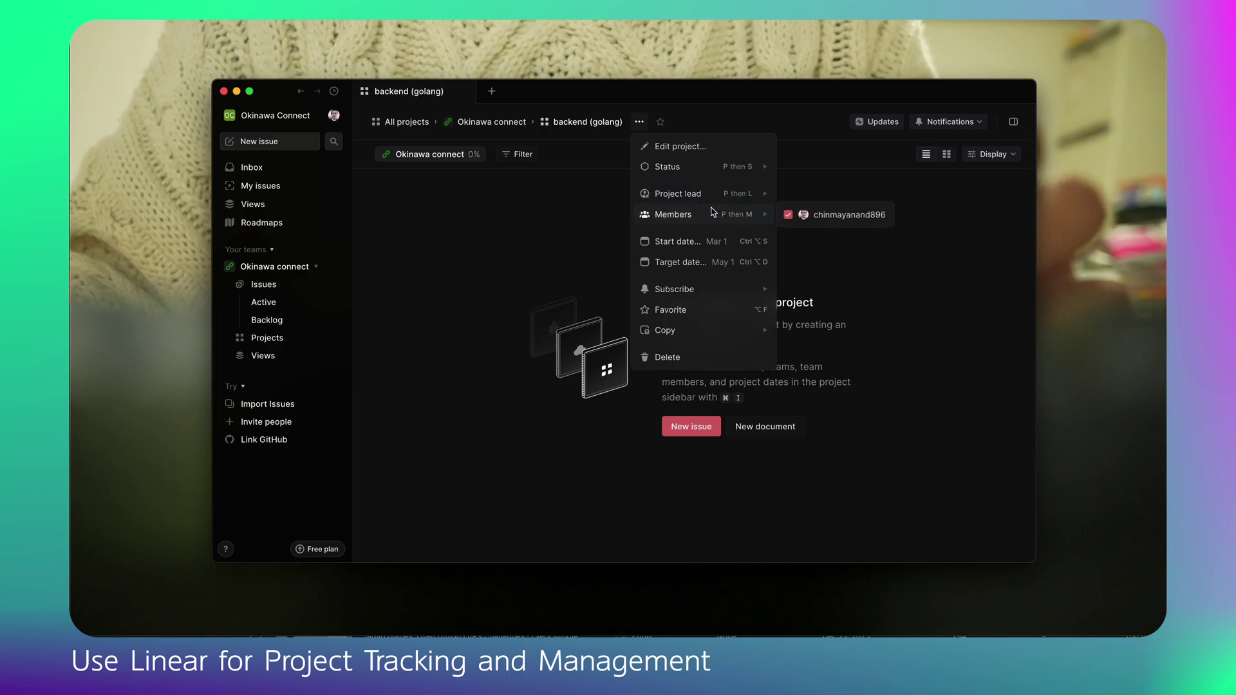
pyautogui.moveTo(693, 331)
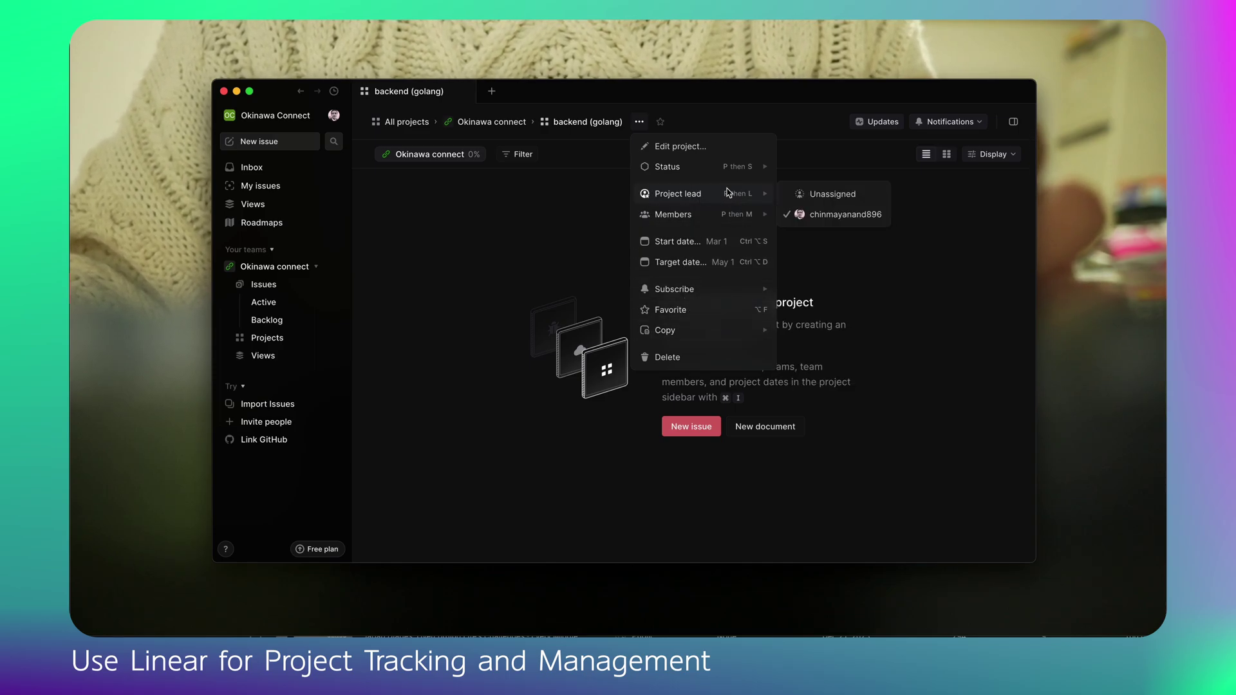
pyautogui.click(808, 220)
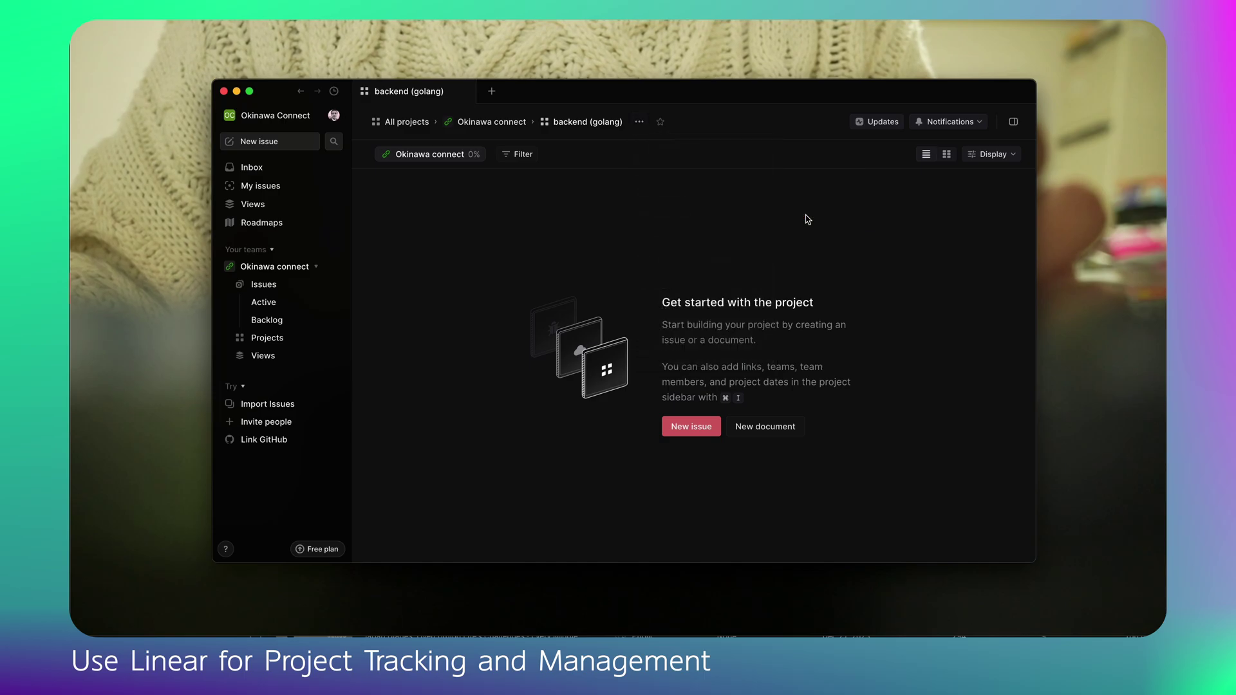
# Look through the Okinawa connect team's backlog, closed and full project lists, ending on the timeline view of all projects.
pyautogui.click(491, 122)
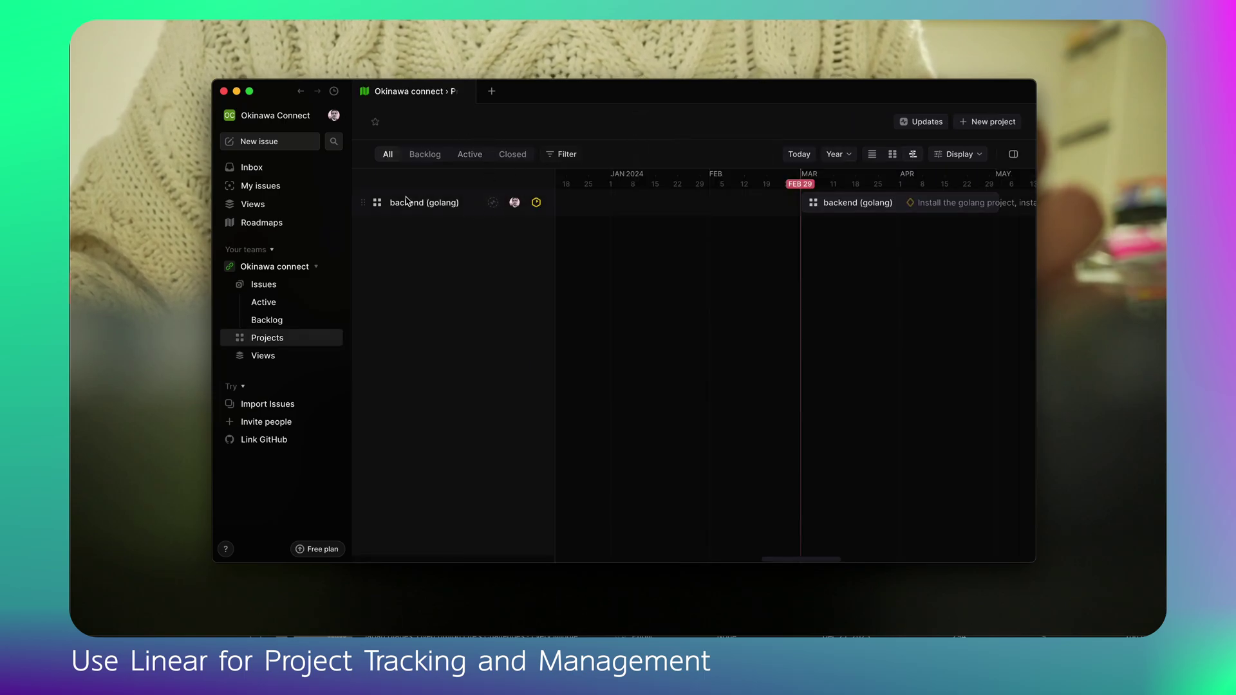
pyautogui.click(427, 155)
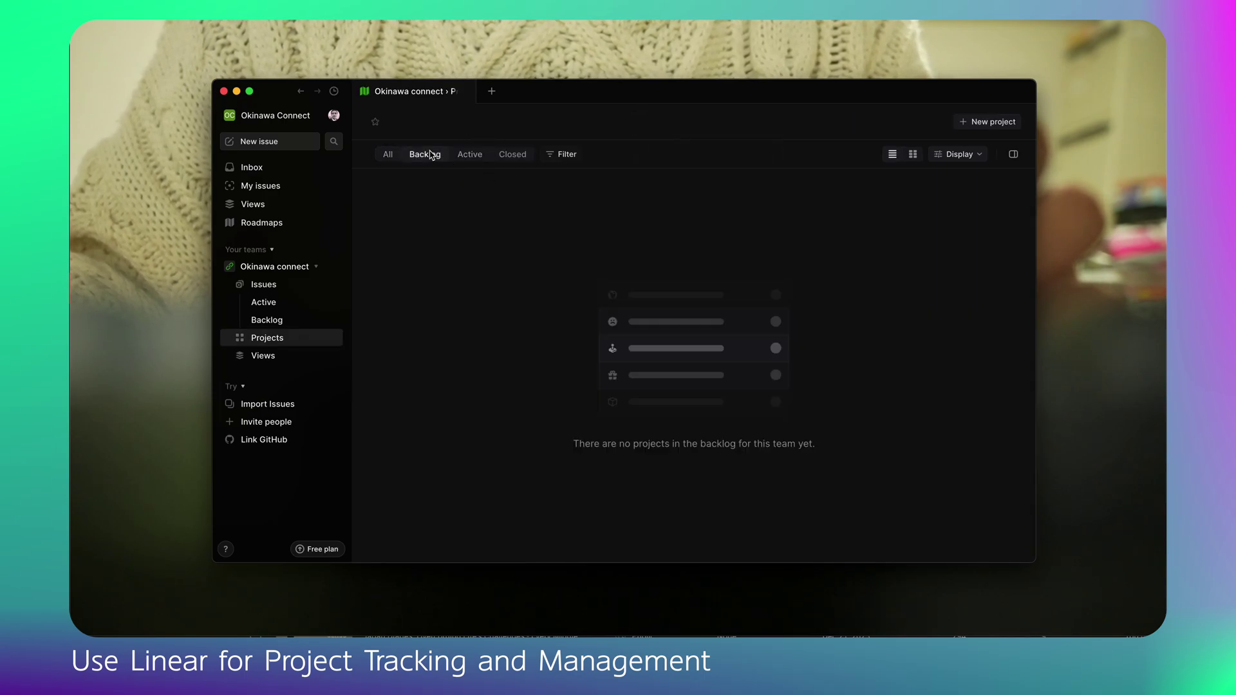
pyautogui.click(515, 155)
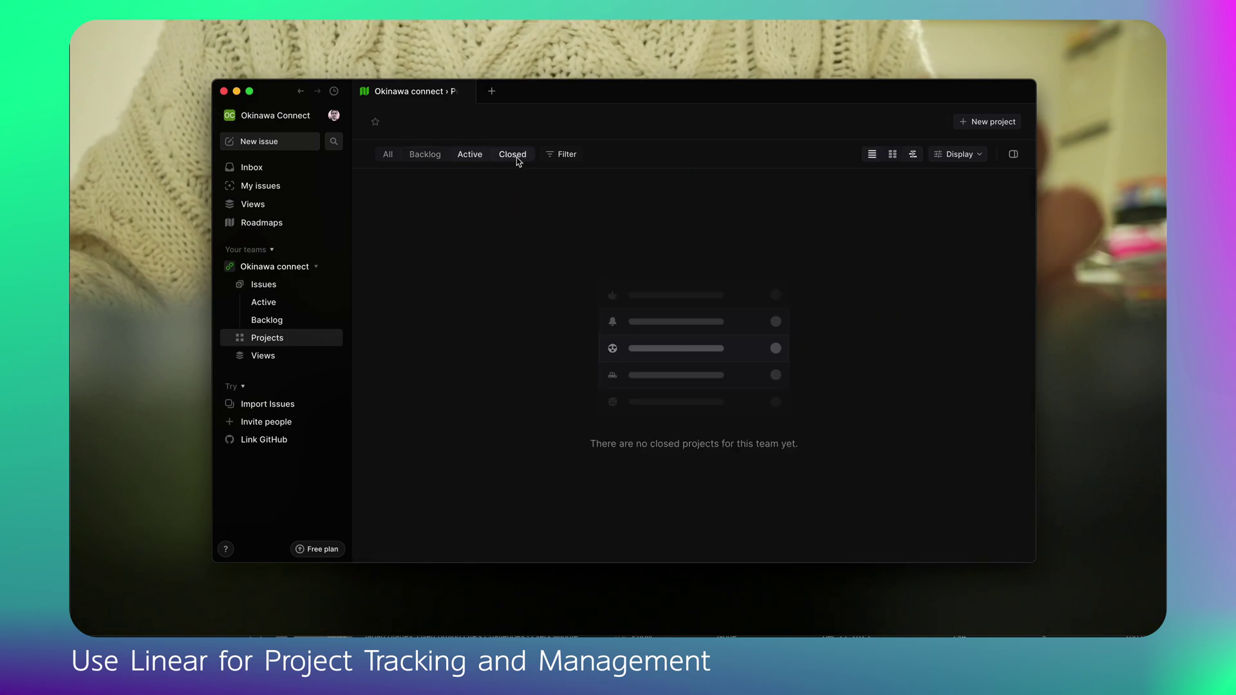
pyautogui.click(389, 155)
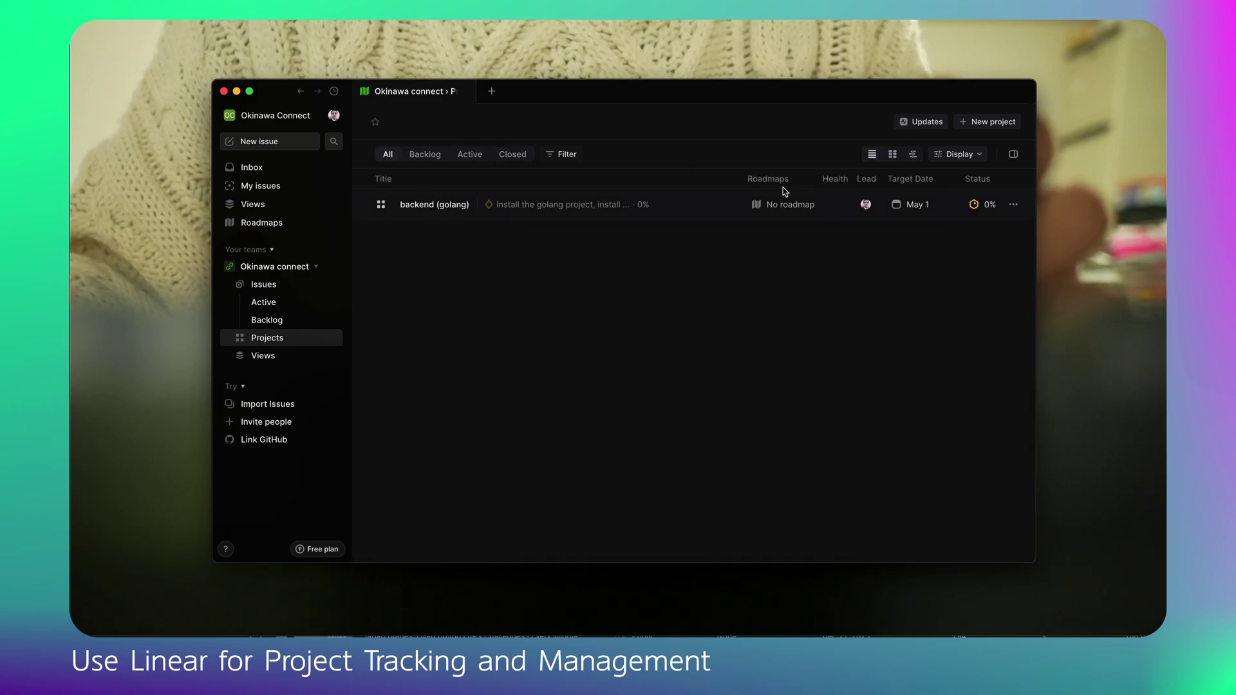
pyautogui.click(913, 155)
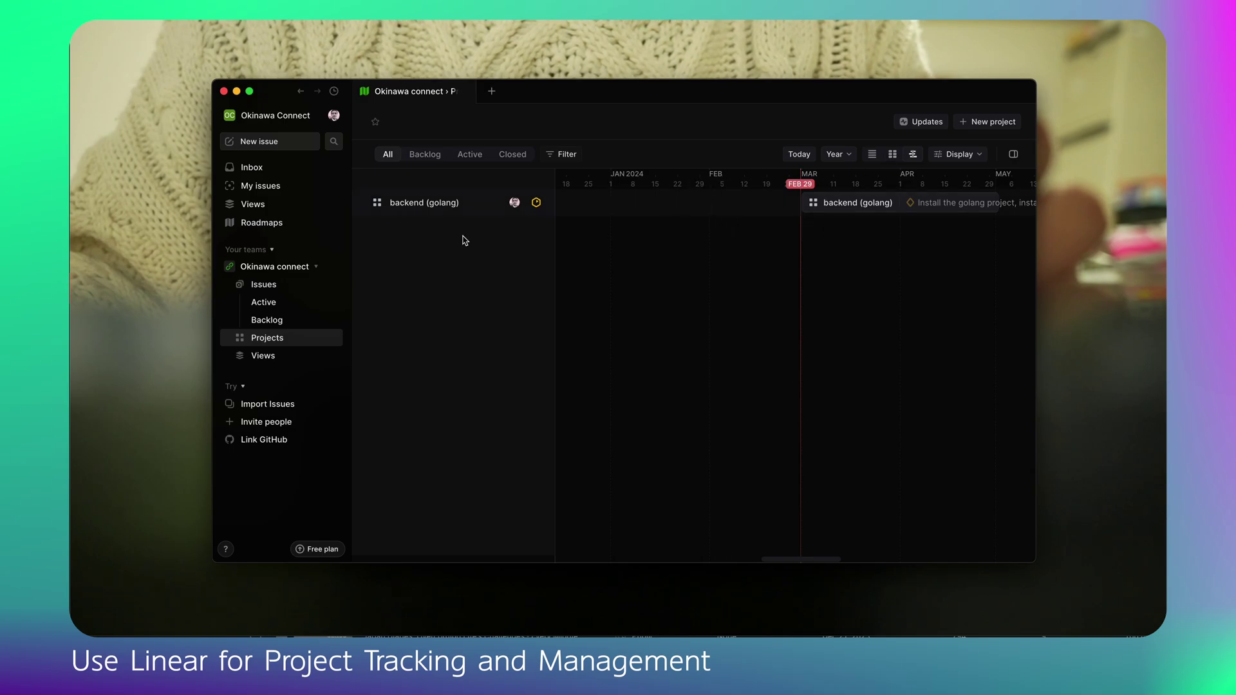
# Start a new issue in the backend (golang) project titled "Setup a mock data for the login and signup".
pyautogui.click(412, 205)
pyautogui.click(690, 427)
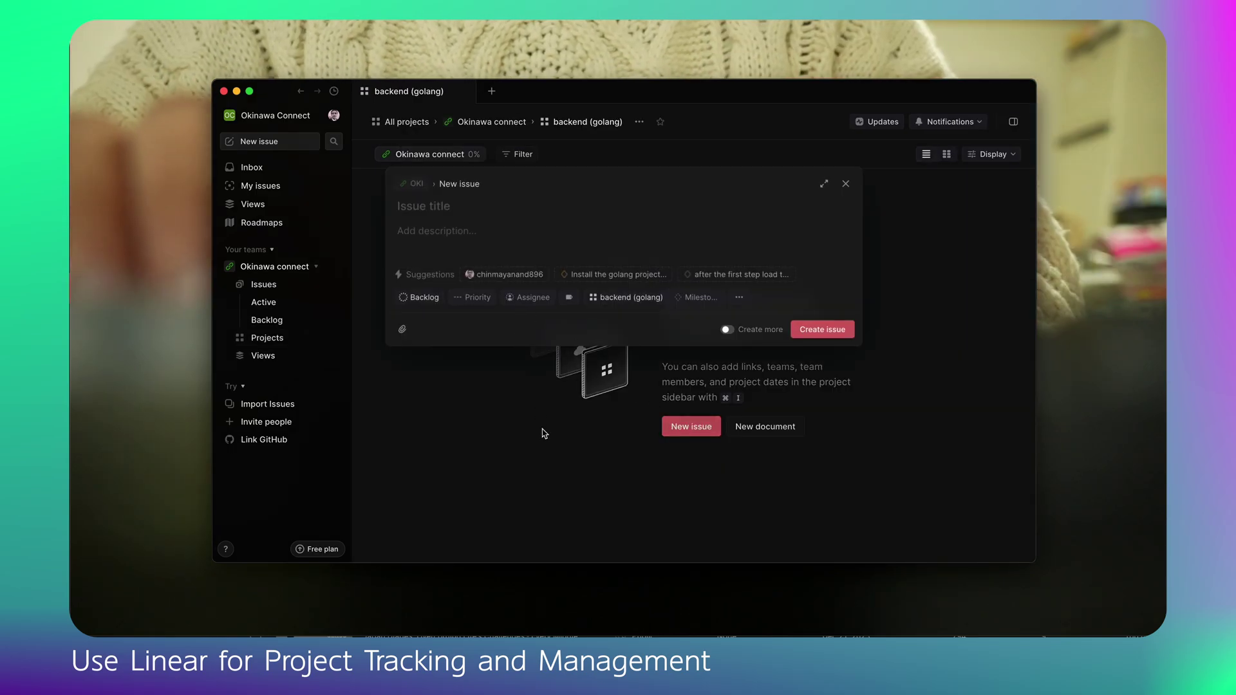
pyautogui.write('Setup')
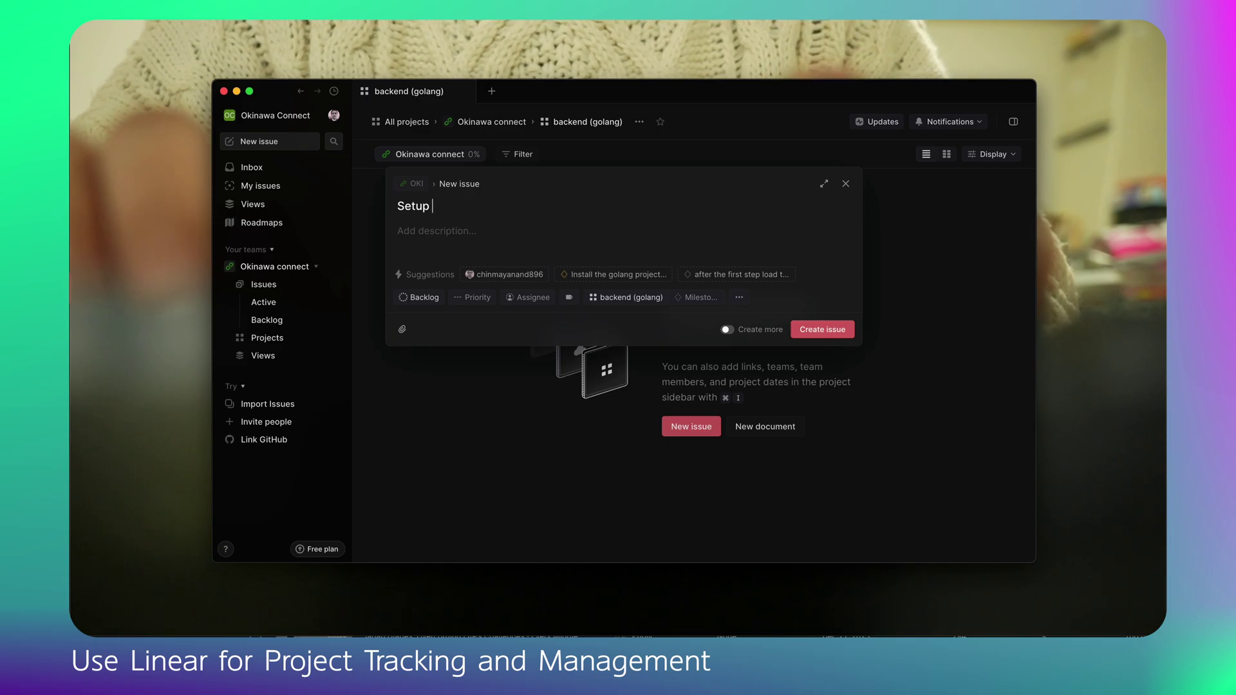
pyautogui.write('a for th')
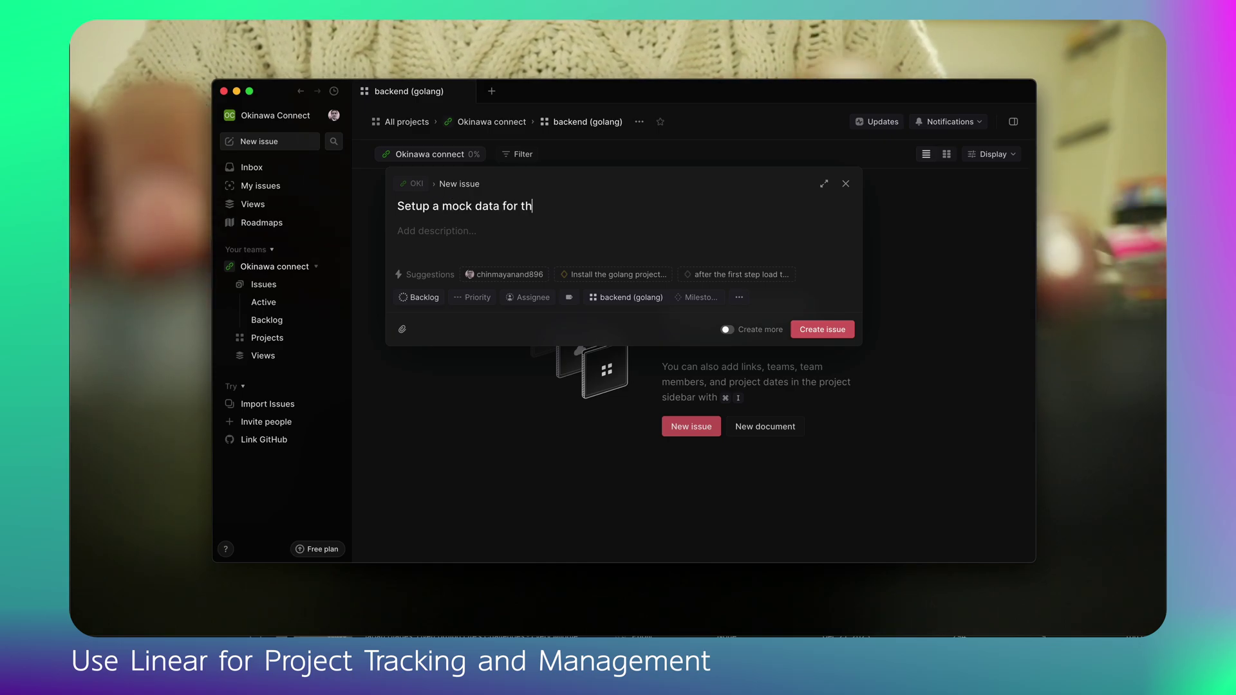
pyautogui.write('e login and signup')
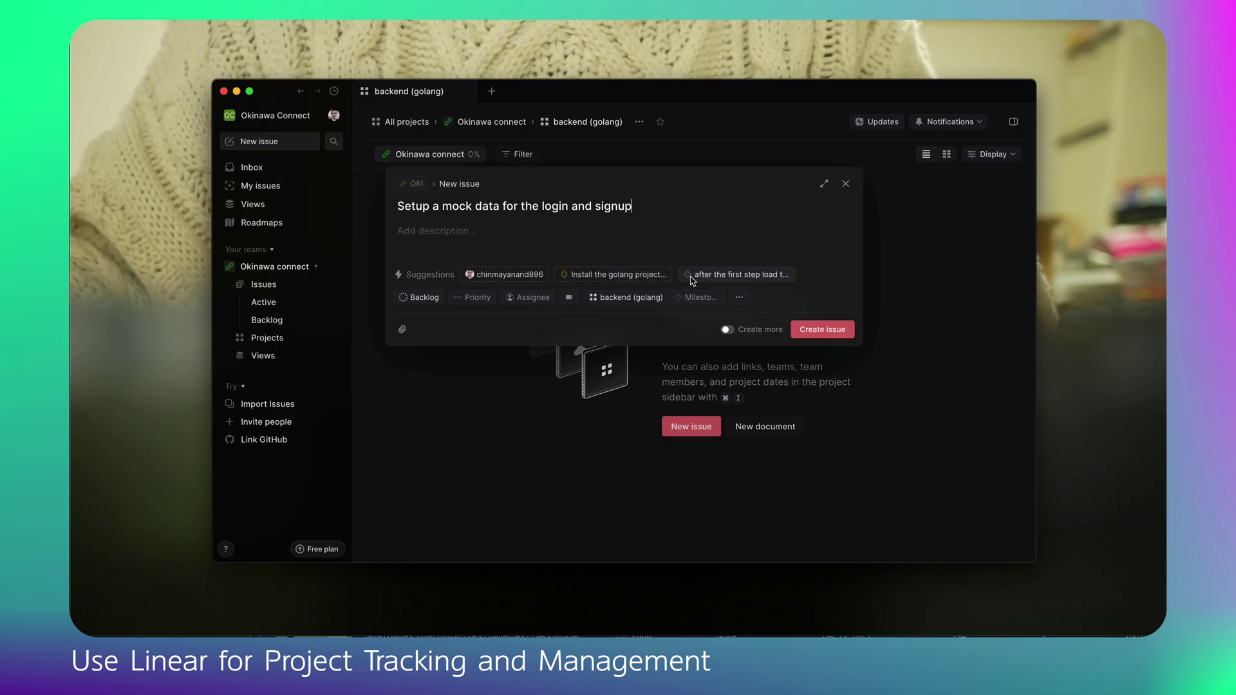
# Set the new issue's status to Todo and its priority to Medium.
pyautogui.click(430, 300)
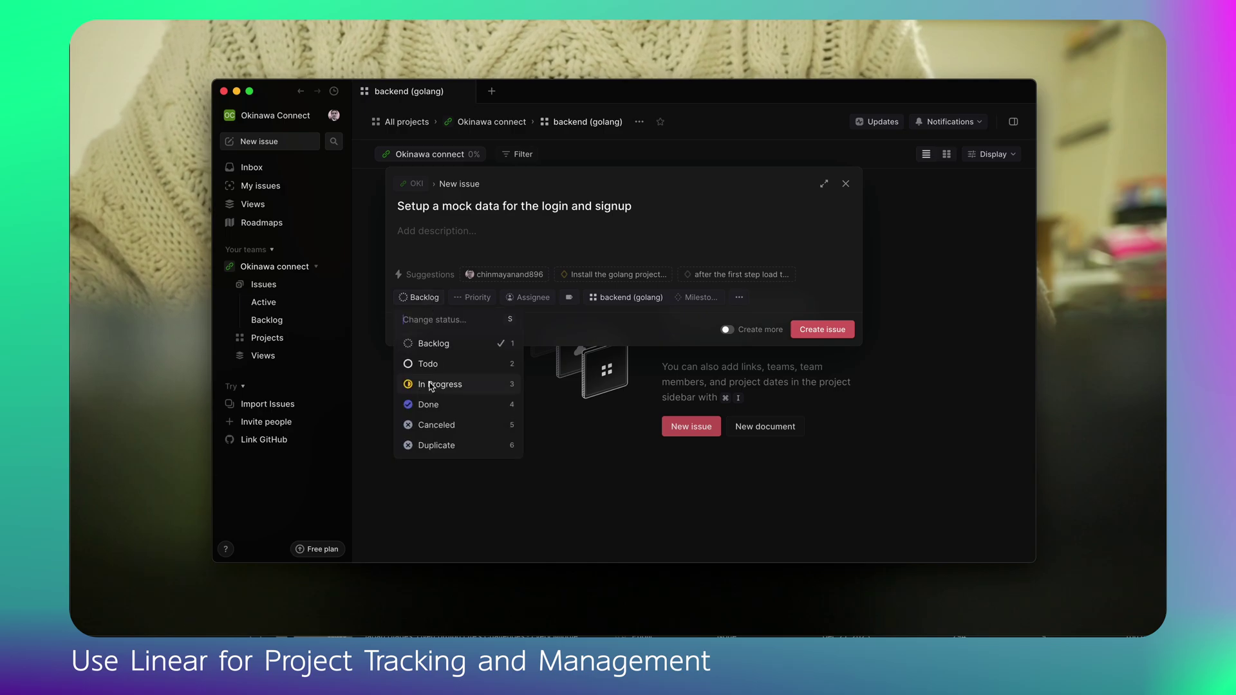
pyautogui.click(428, 363)
pyautogui.click(470, 300)
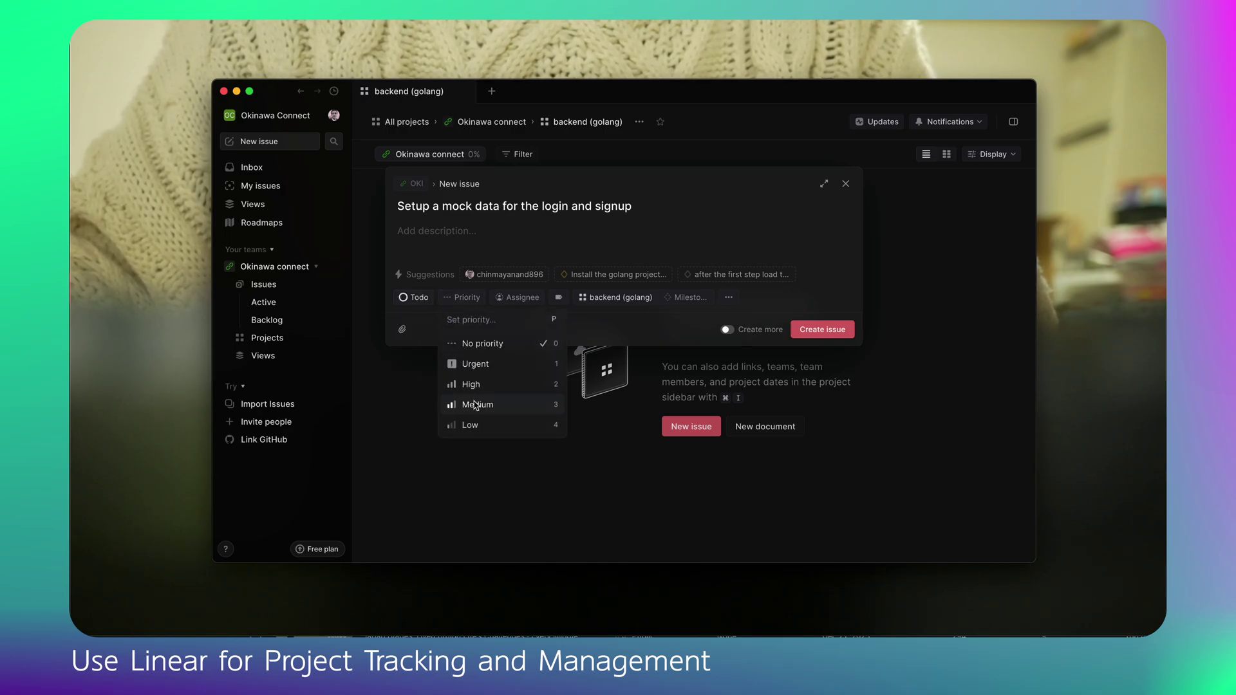
pyautogui.click(478, 399)
# Assign the new issue to the available workspace member and label it Feature.
pyautogui.click(508, 298)
pyautogui.click(518, 364)
pyautogui.click(594, 299)
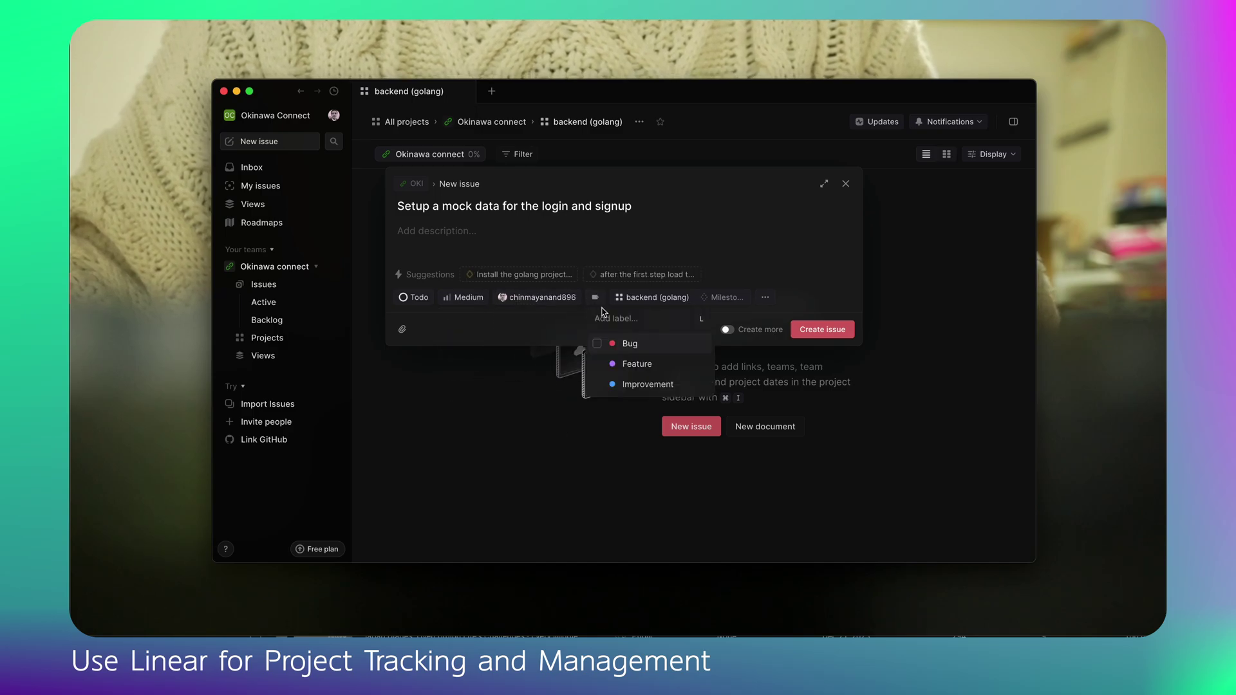
pyautogui.click(631, 365)
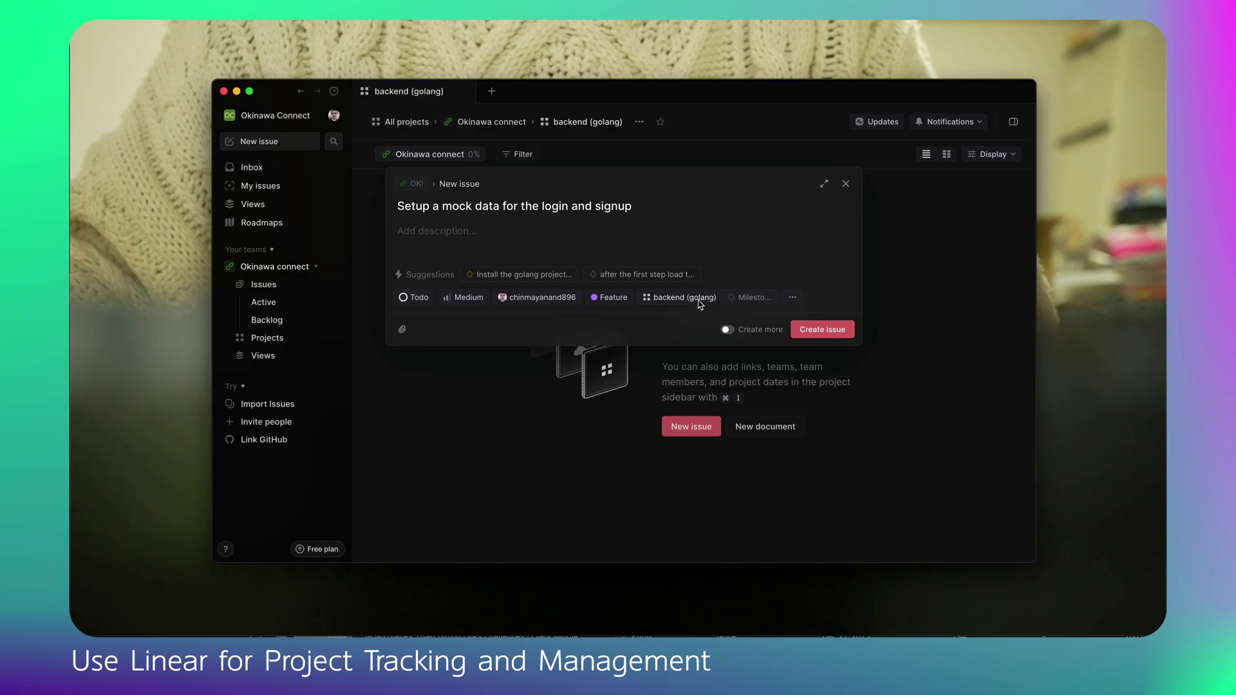
# Add the issue to the "Start the authentication with cookies" milestone and create it.
pyautogui.click(752, 298)
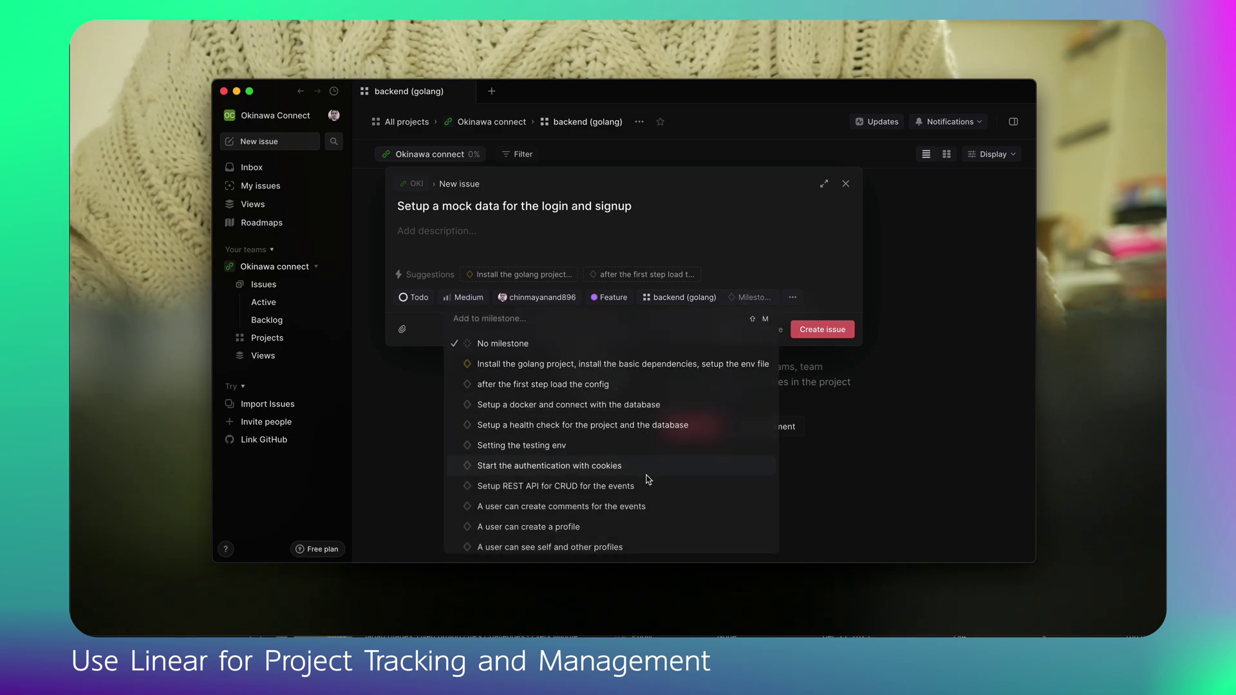
pyautogui.scroll(1, 650, 475)
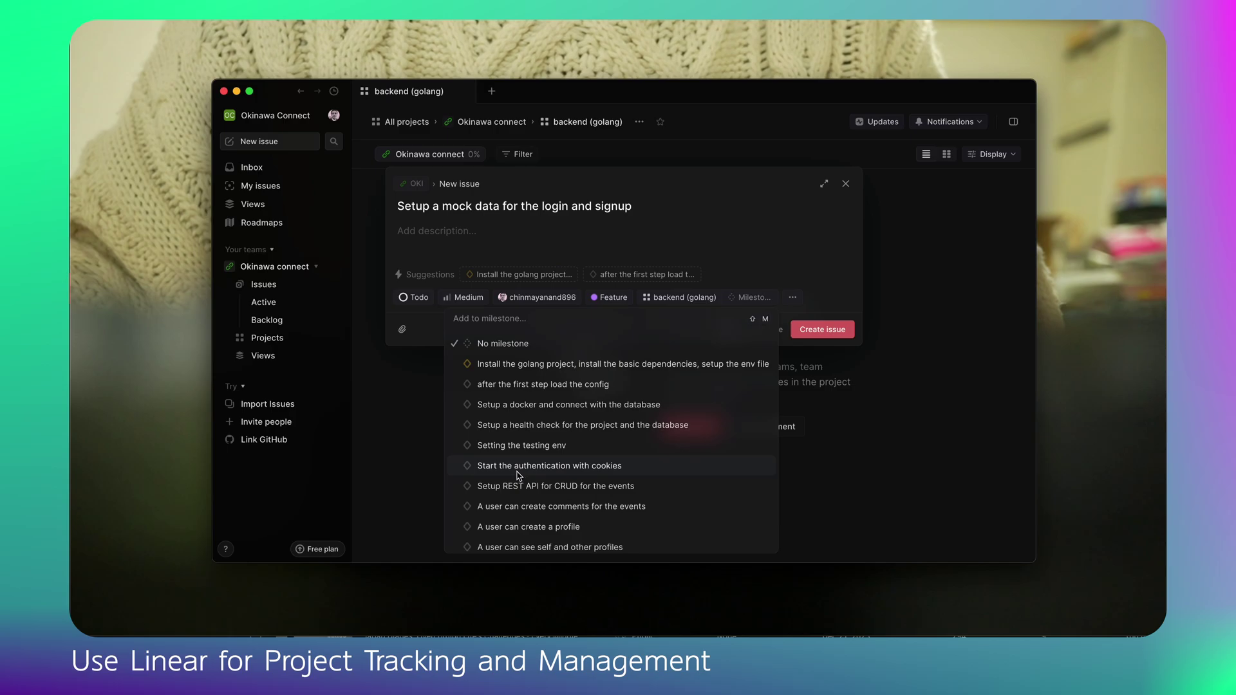
pyautogui.click(545, 468)
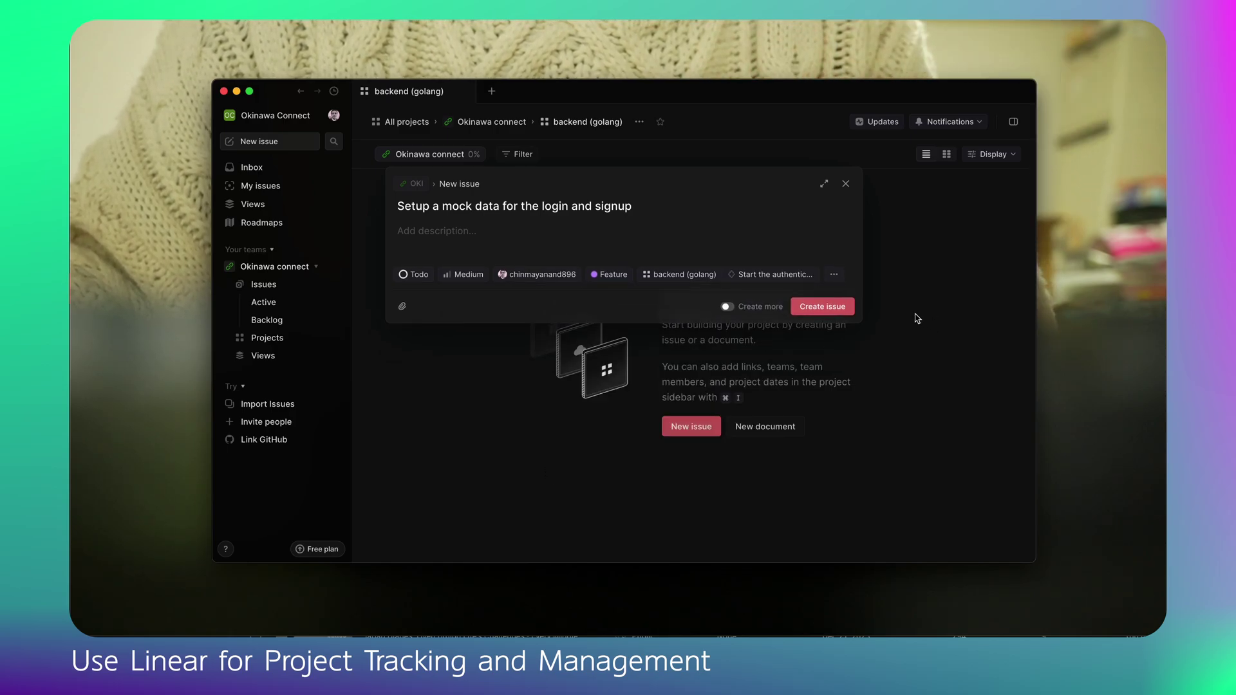
pyautogui.click(838, 309)
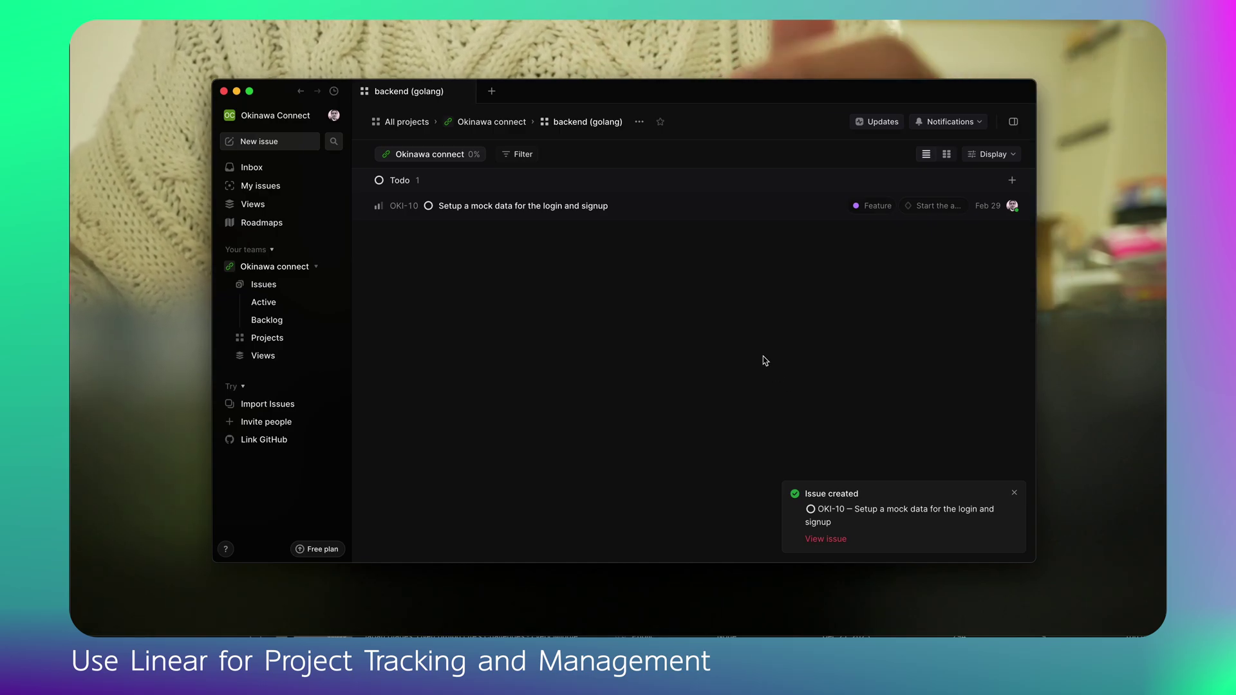
# Open the "Setup a mock data for the login and signup" issue and review its properties and milestone choices.
pyautogui.click(647, 213)
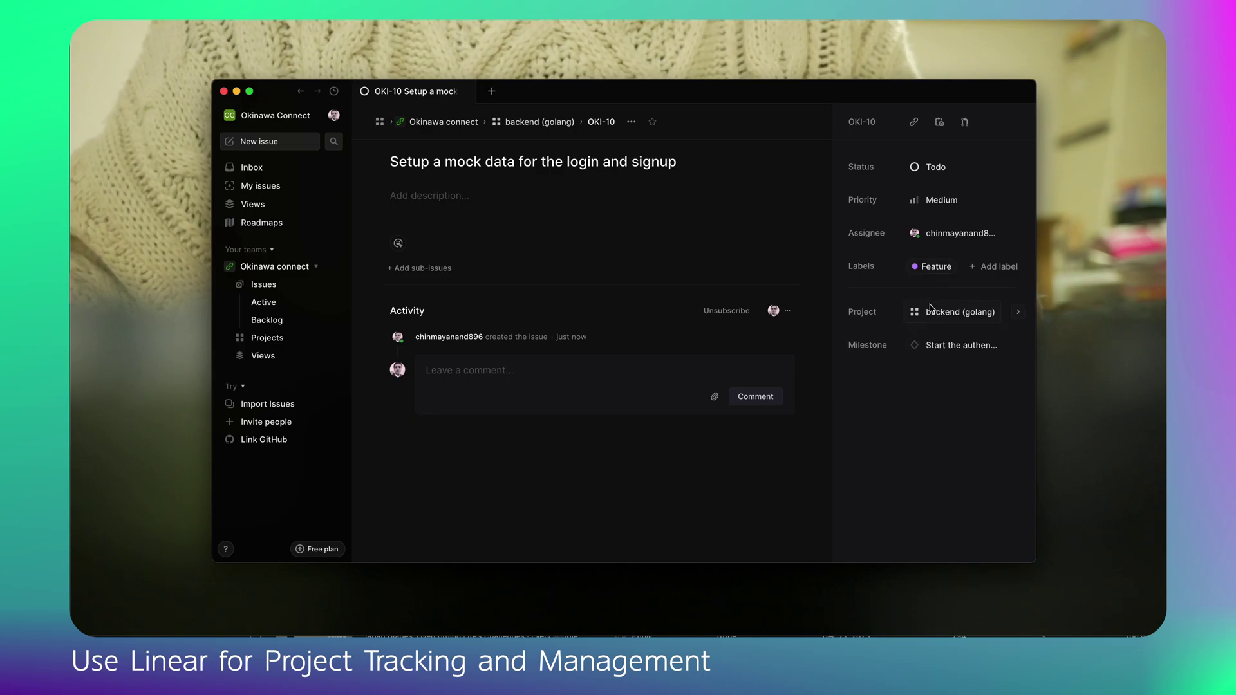
pyautogui.moveTo(945, 315)
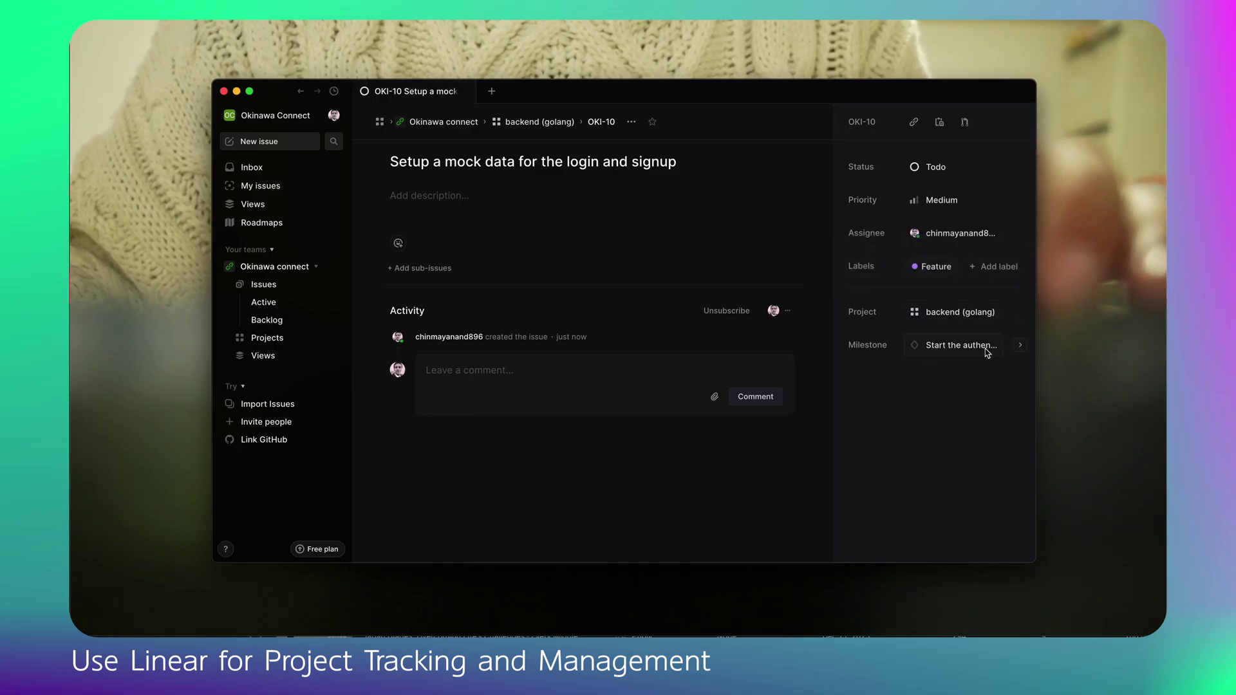
pyautogui.click(946, 346)
pyautogui.click(946, 347)
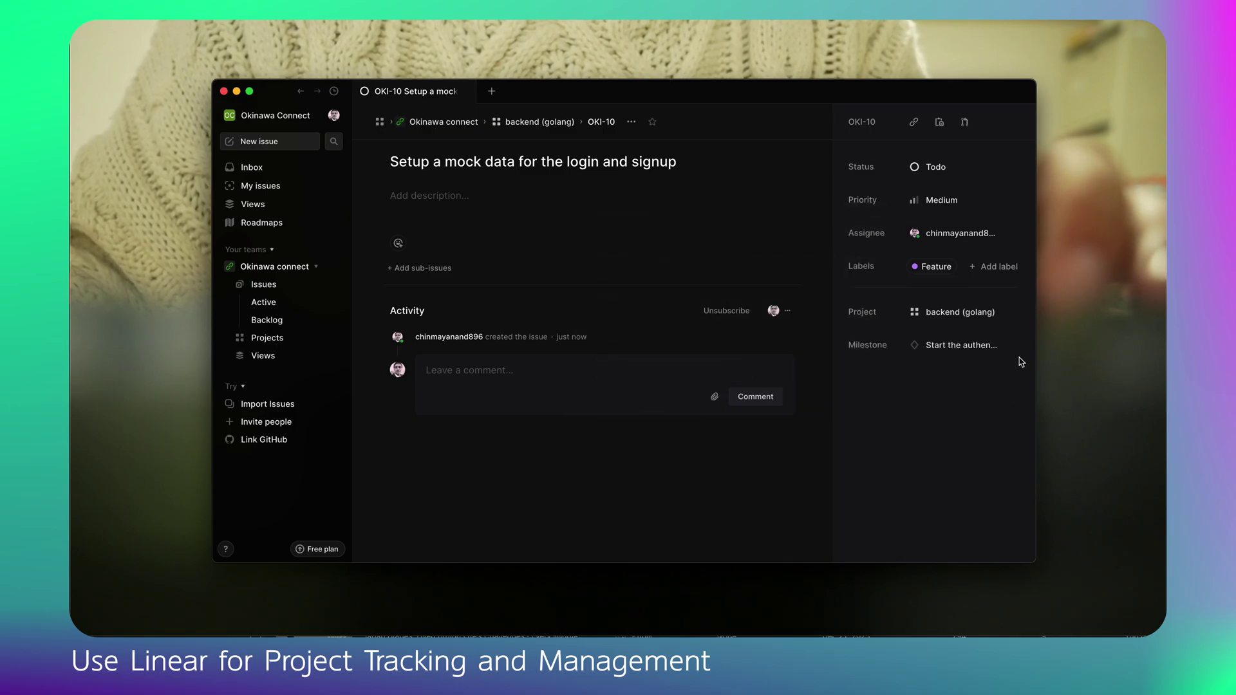
pyautogui.click(947, 346)
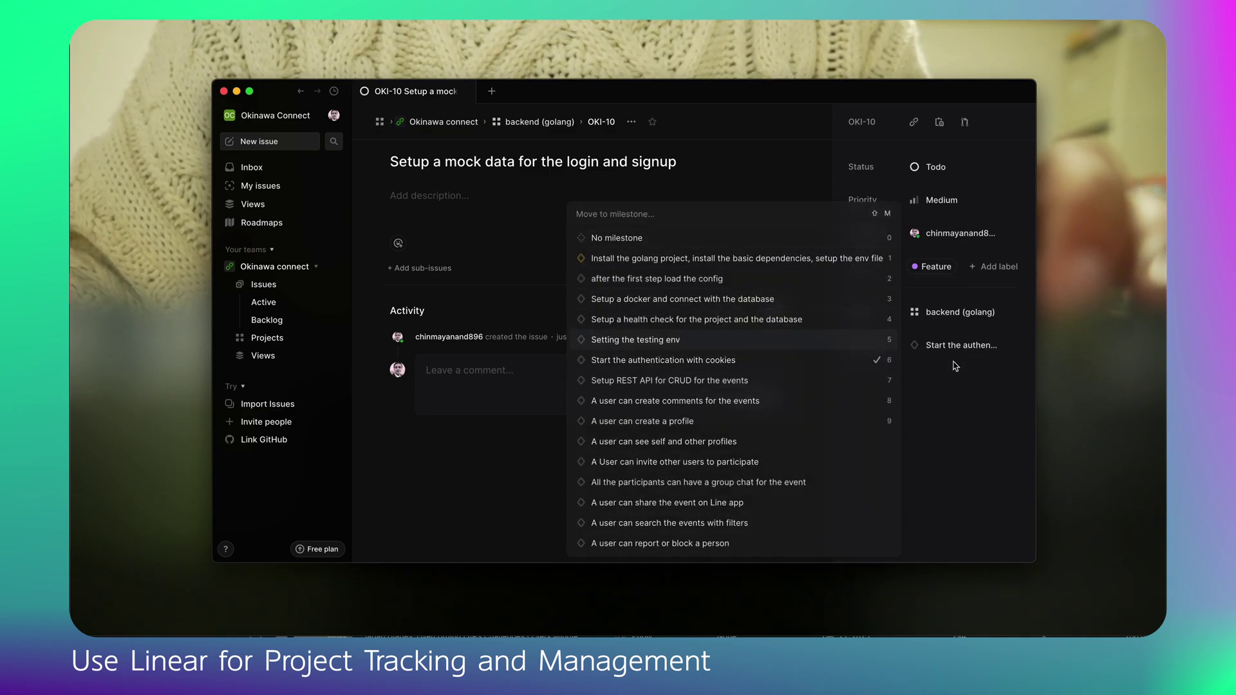
pyautogui.click(1016, 360)
# Review the backend (golang) project's properties, milestones, progress and member choices, revisit its mock data issue and return to the project.
pyautogui.click(1020, 347)
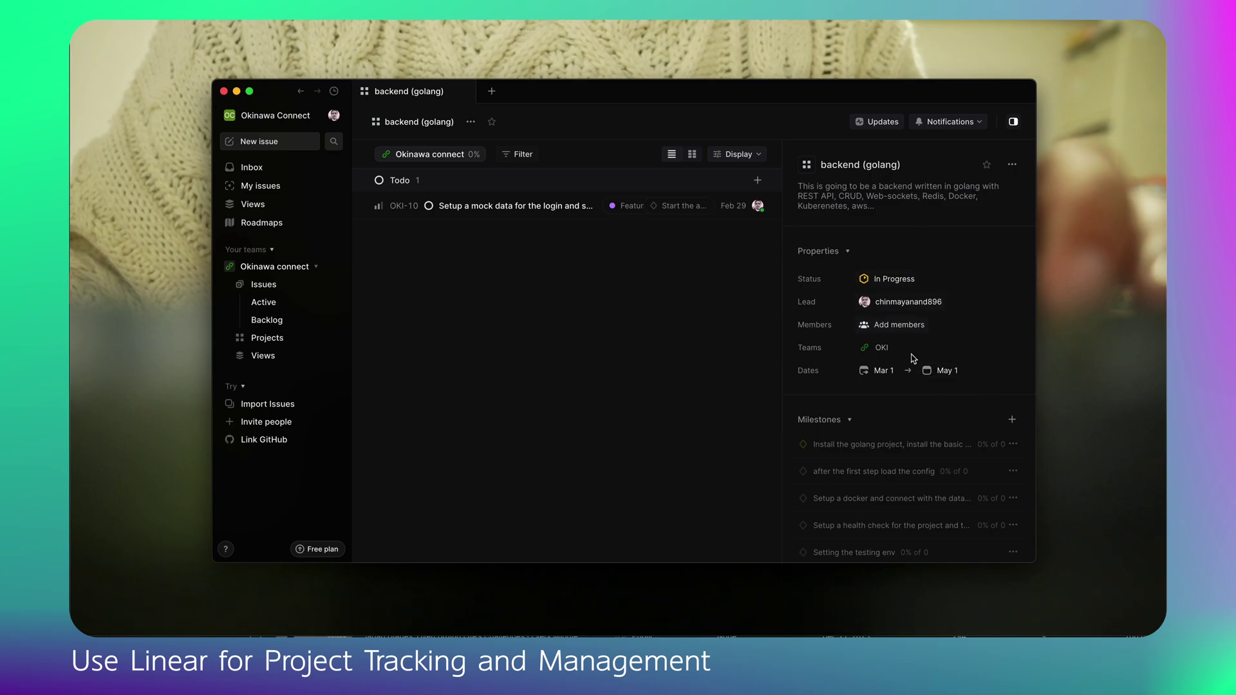
pyautogui.scroll(-5, 910, 354)
pyautogui.scroll(-5, 913, 358)
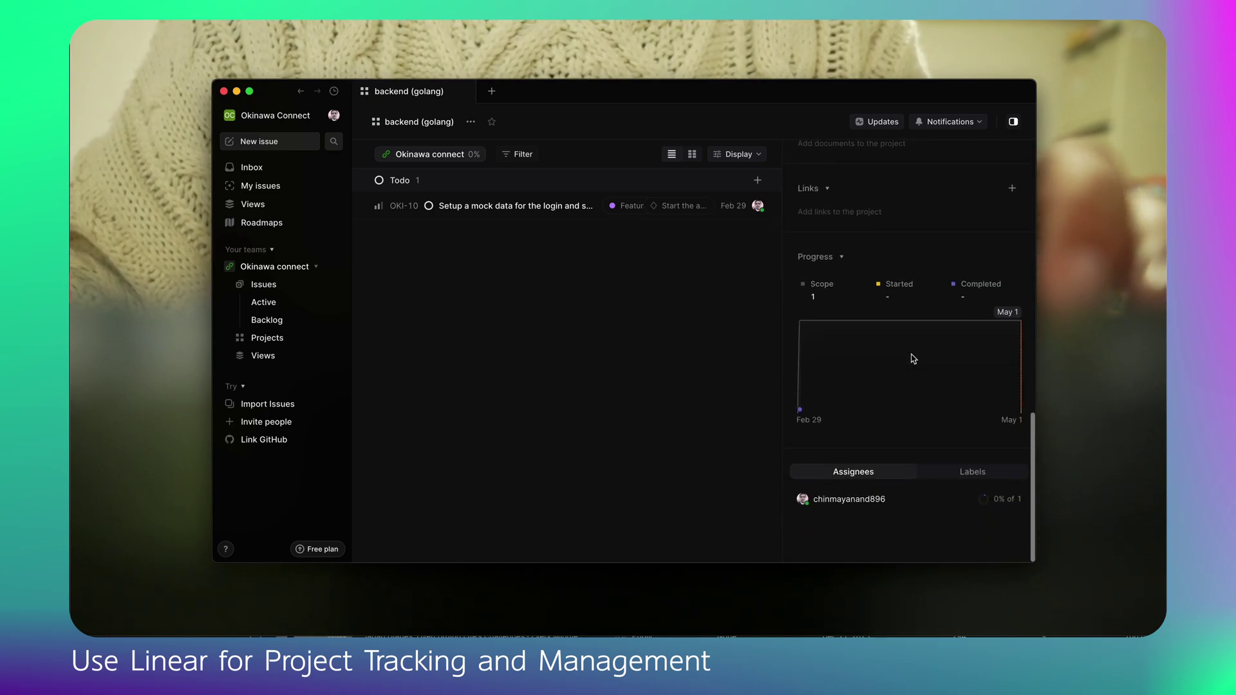
pyautogui.scroll(6, 913, 358)
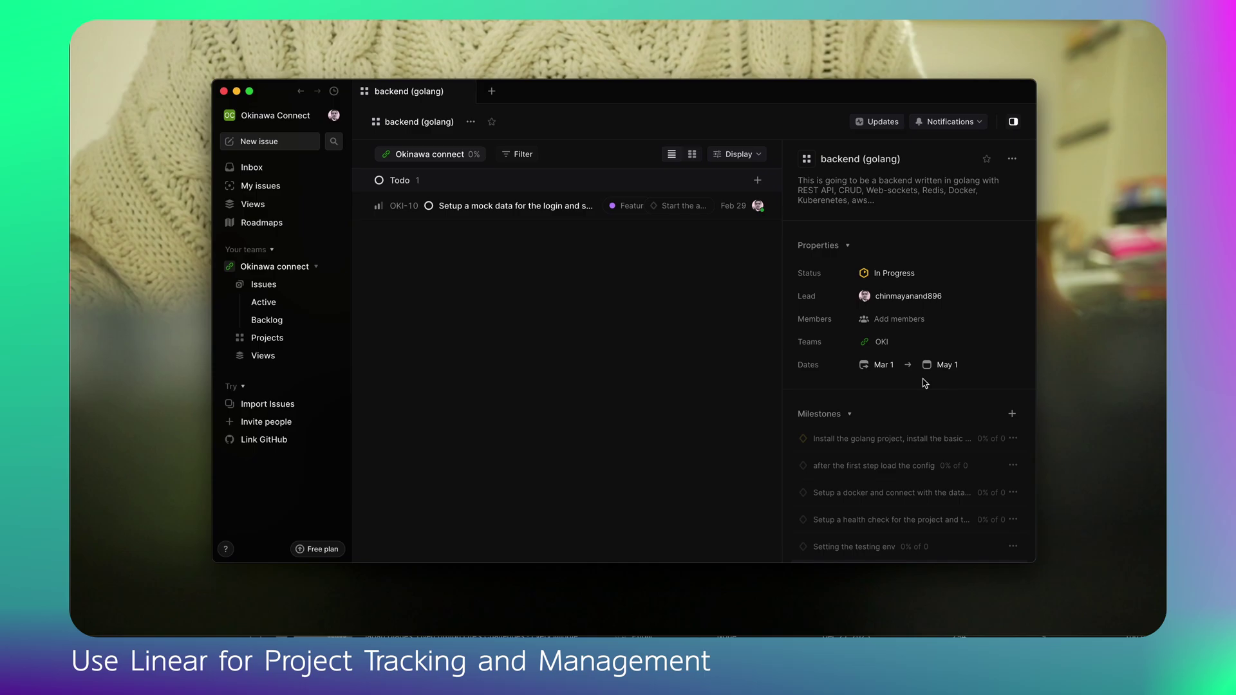
pyautogui.click(900, 325)
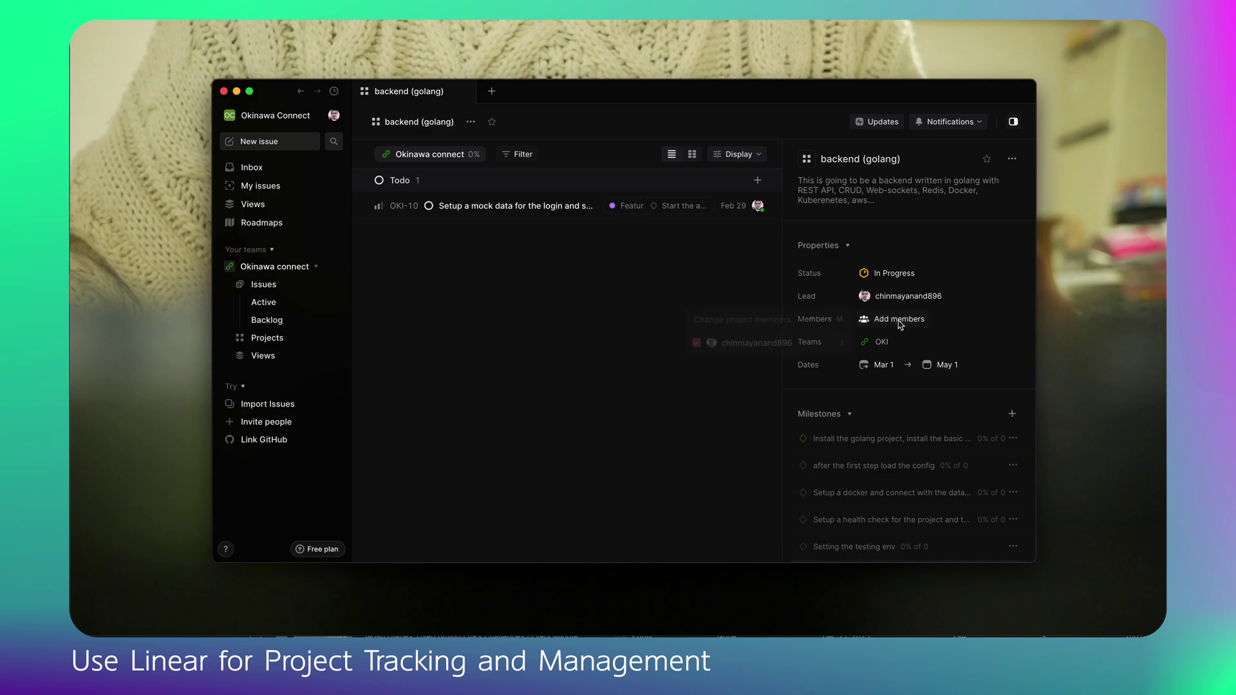
pyautogui.click(742, 394)
pyautogui.click(1013, 127)
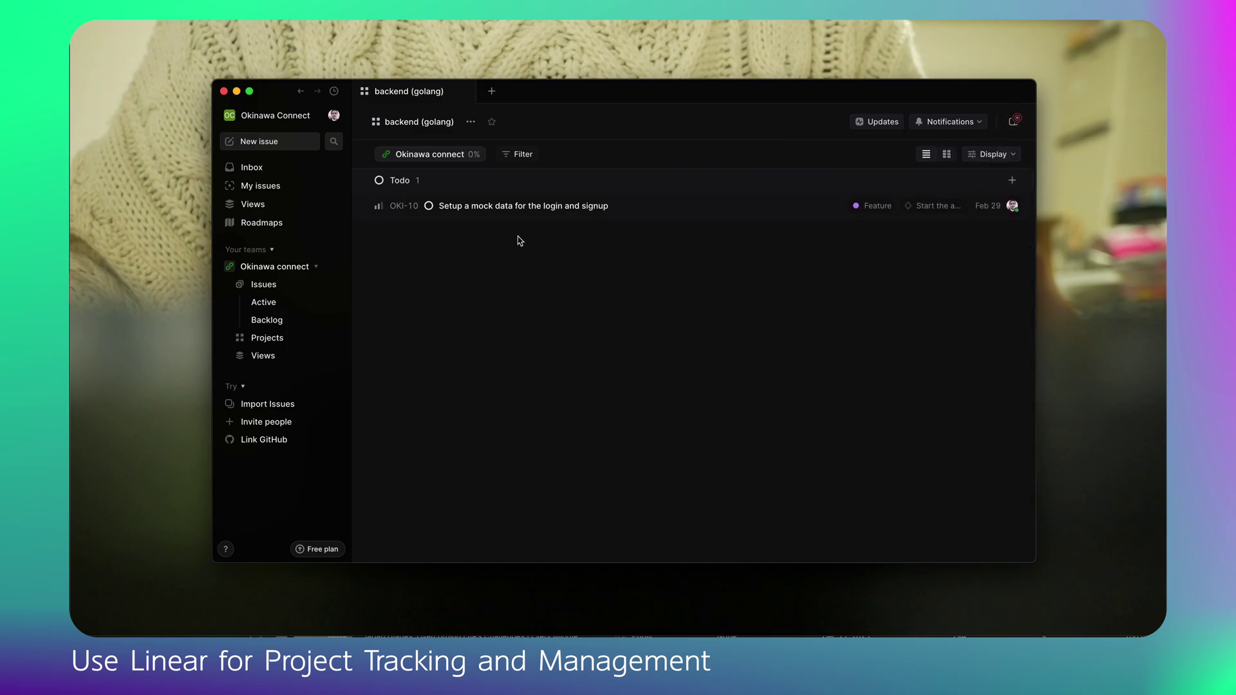
pyautogui.click(536, 207)
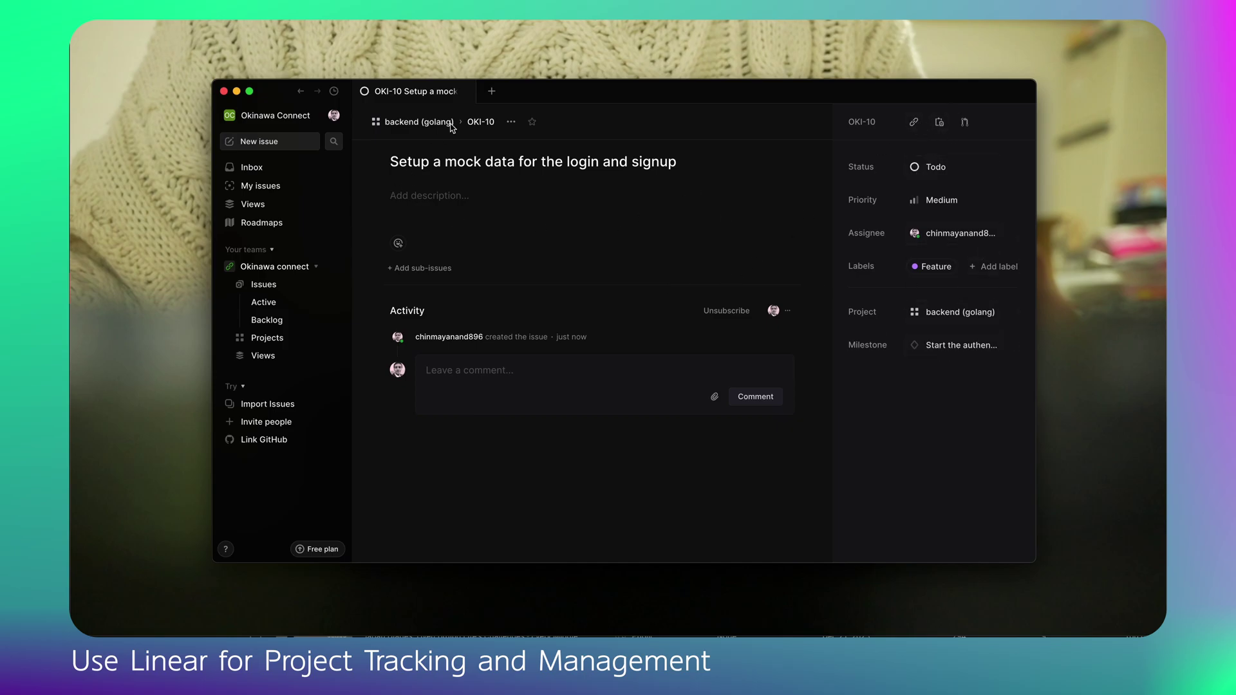
pyautogui.click(389, 124)
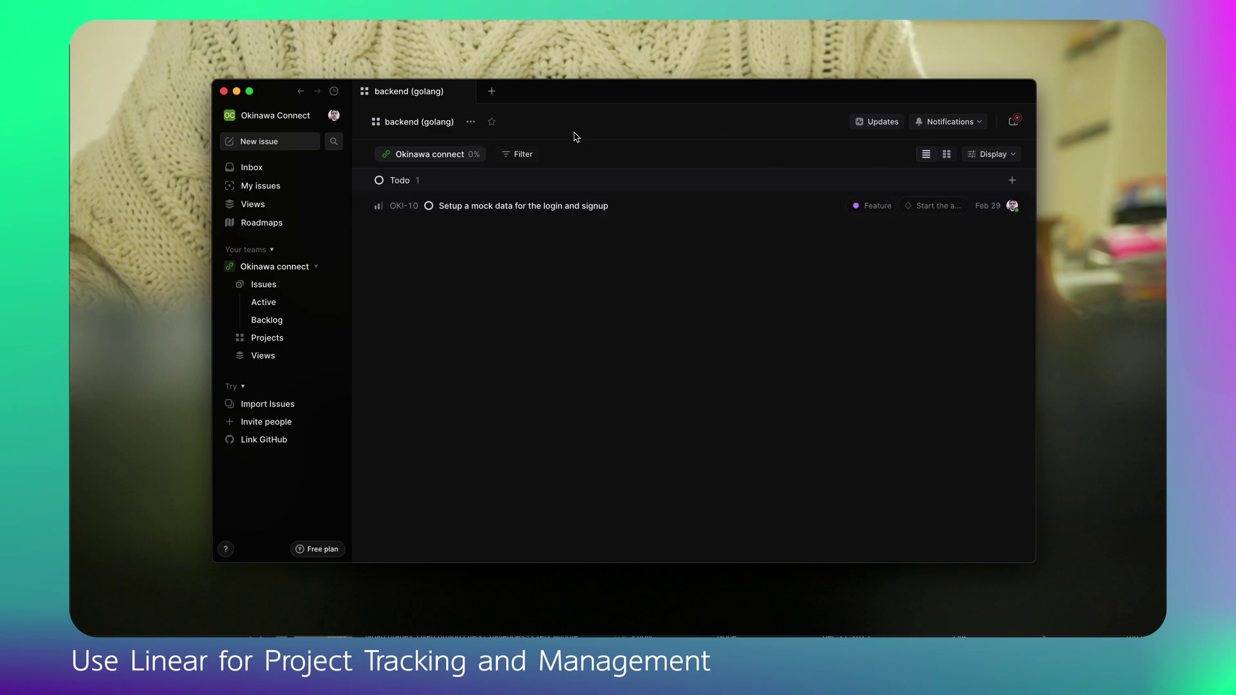
# Start another issue in the project's Todo group titled "Writing tests for the login / sign up".
pyautogui.click(1012, 181)
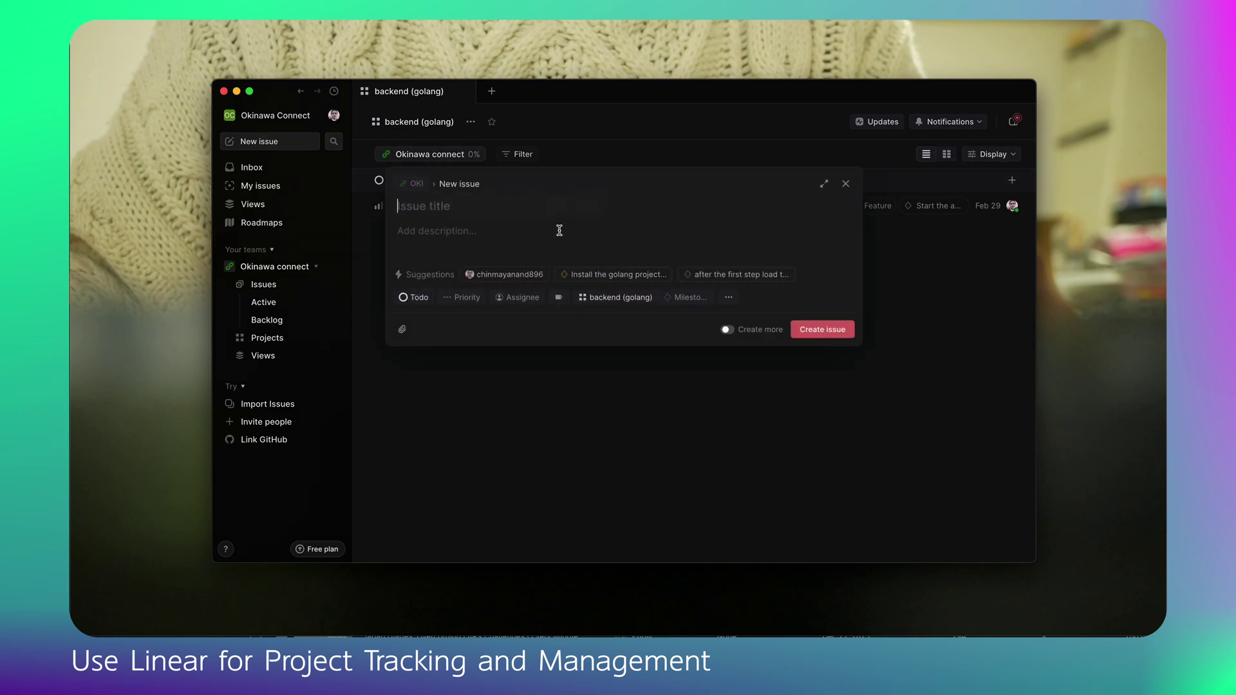
pyautogui.write('Tritign tas')
pyautogui.press('BackSpace')
pyautogui.press('BackSpace')
pyautogui.write('ting tests for the login / ')
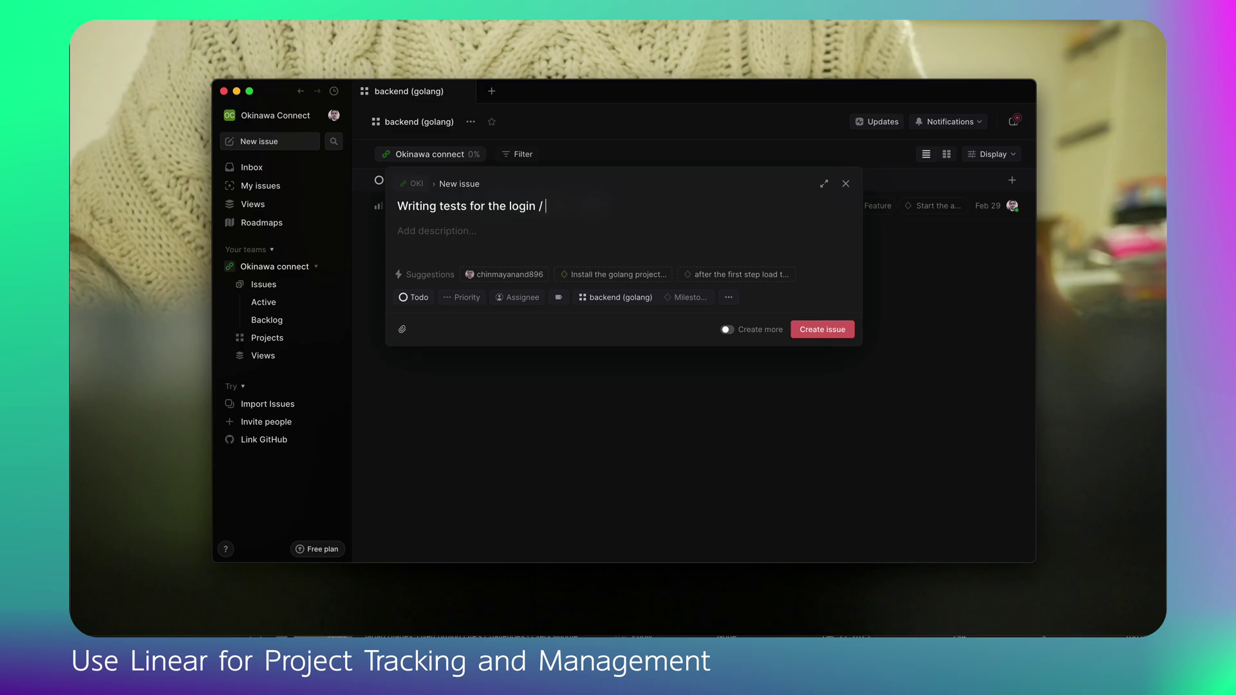
pyautogui.write('sign up and a')
# Enter the issue description "After testing the backend, connect with the nextjs and test with the browser as well.".
pyautogui.click(508, 233)
pyautogui.write('After testing the backend ')
pyautogui.write('conencti w')
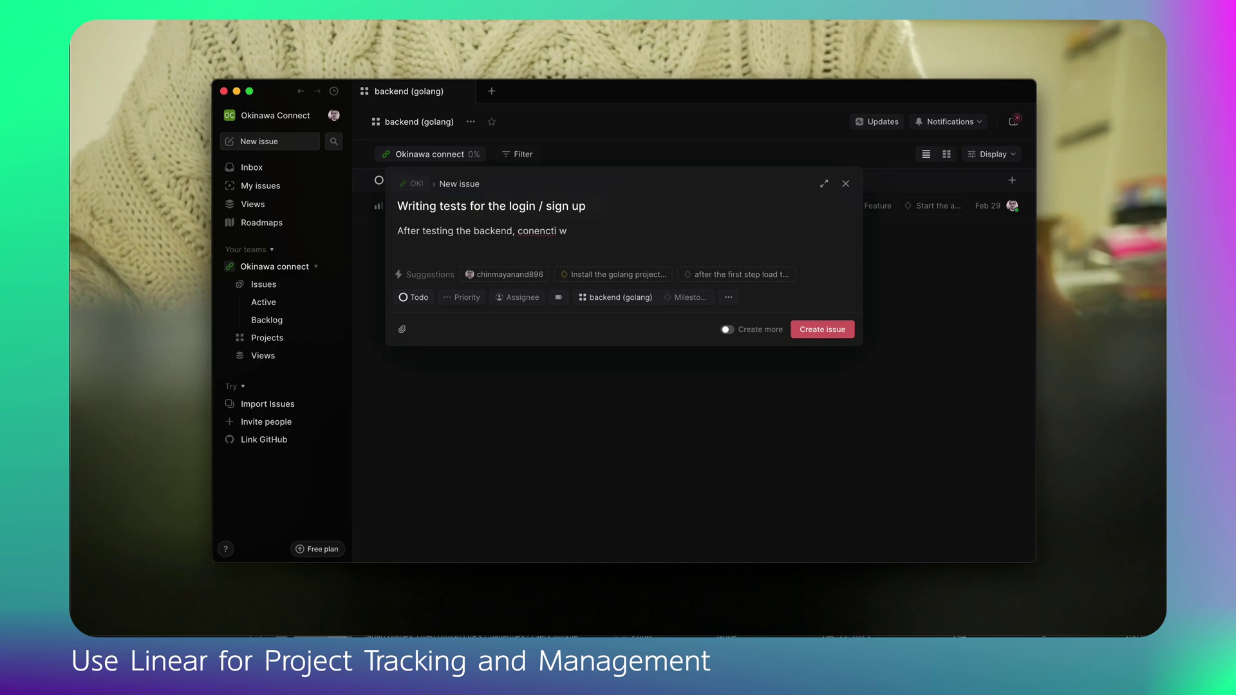
pyautogui.write('thnect')
pyautogui.write('and test the')
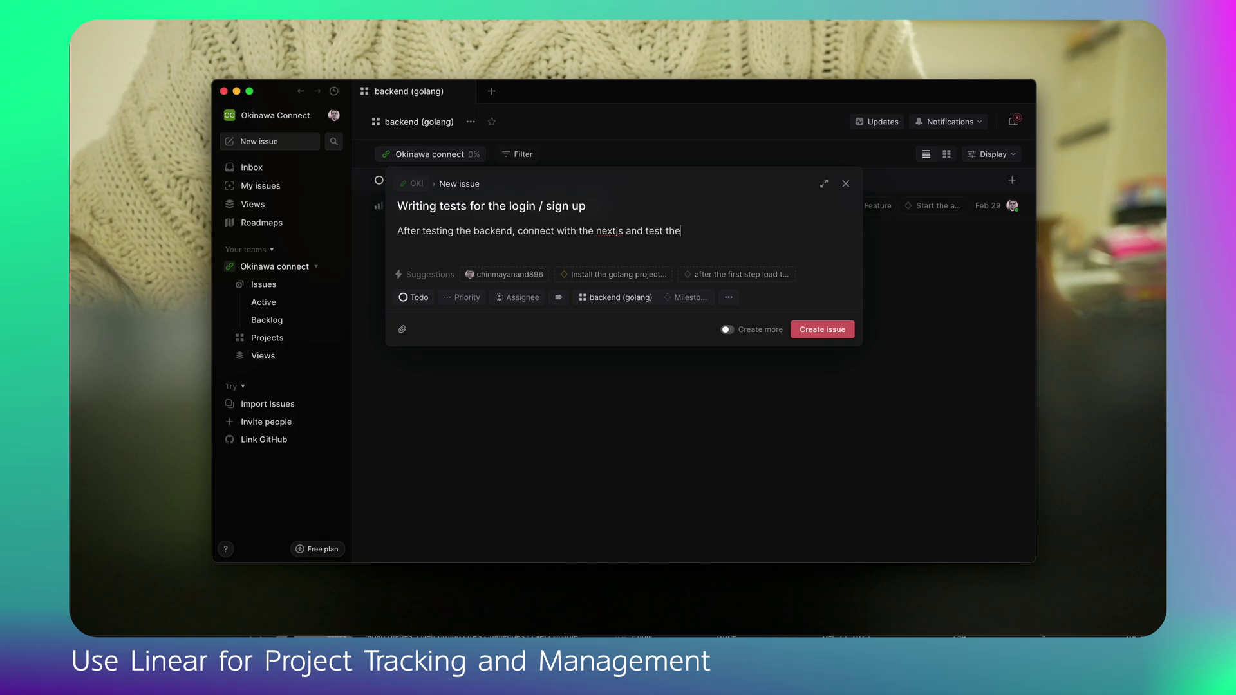
pyautogui.write(' UI alsw ith the browser as well')
# Set the login / sign up tests issue's status to Backlog and its priority to Low.
pyautogui.click(416, 300)
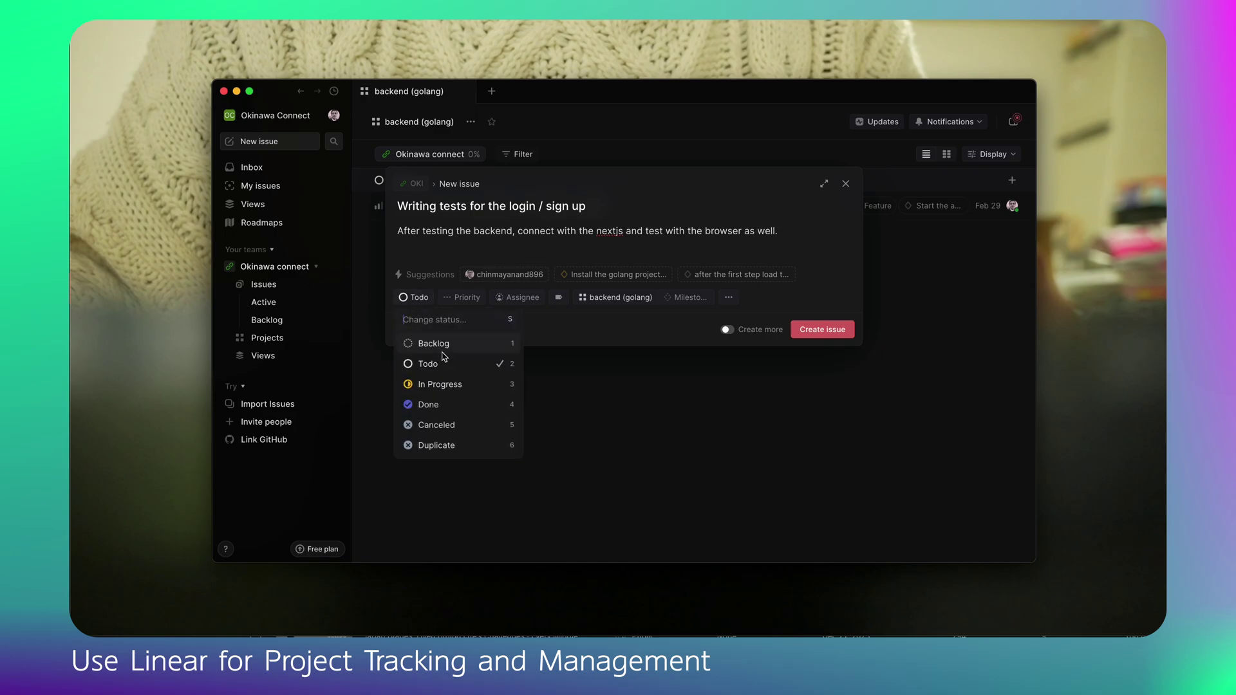
pyautogui.click(442, 348)
pyautogui.click(467, 297)
pyautogui.click(481, 430)
# Assign the tests issue to the workspace member and label it Feature, keeping it in the backend (golang) project.
pyautogui.click(517, 297)
pyautogui.click(524, 364)
pyautogui.click(592, 297)
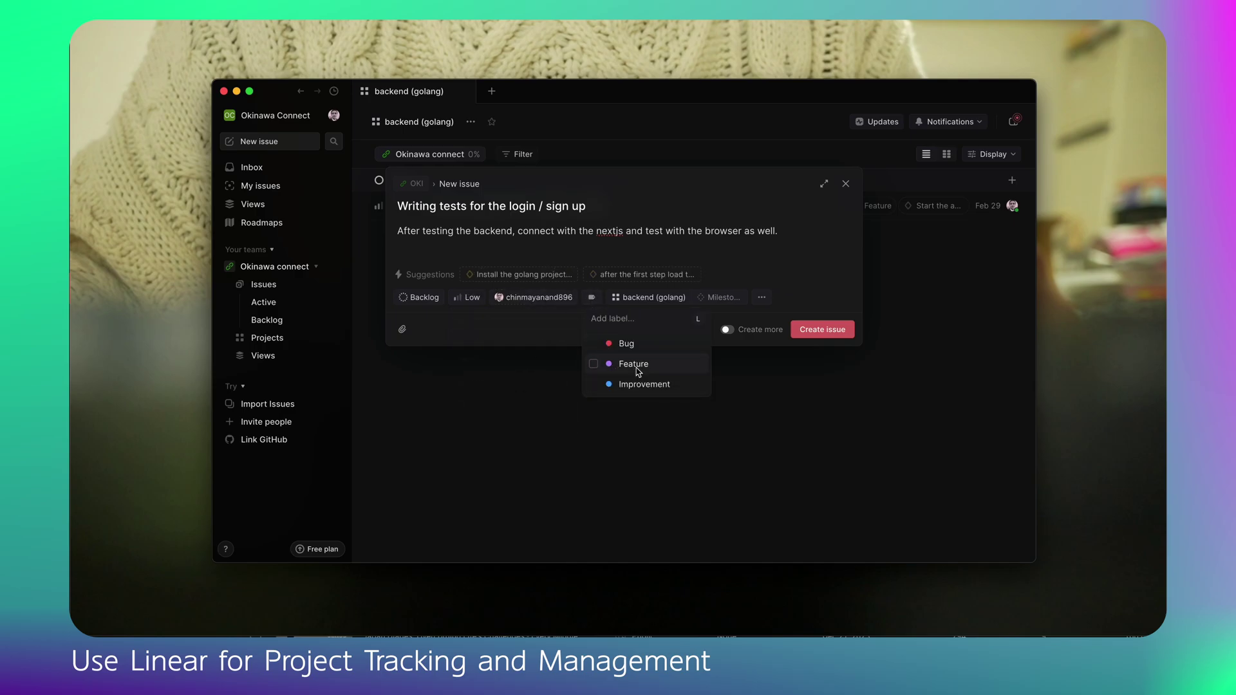
pyautogui.click(636, 365)
pyautogui.click(642, 301)
pyautogui.click(676, 361)
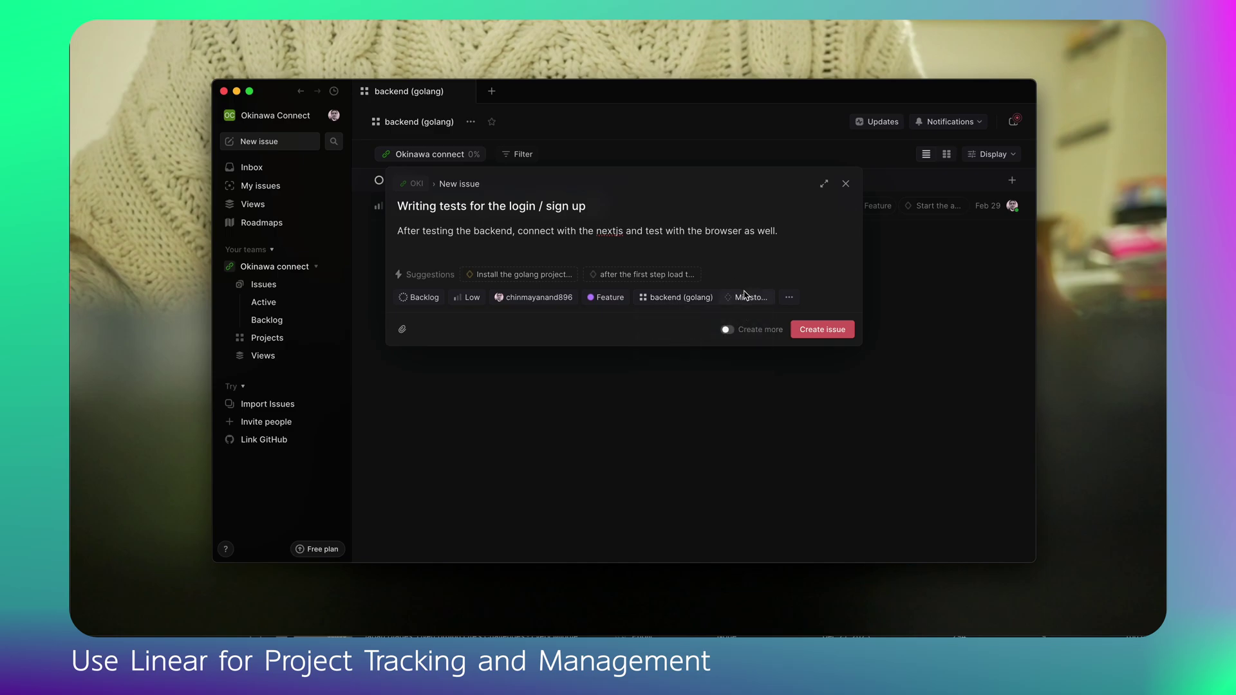
# Place the tests issue in the "Start the authentication with cookies" milestone and create it.
pyautogui.click(746, 297)
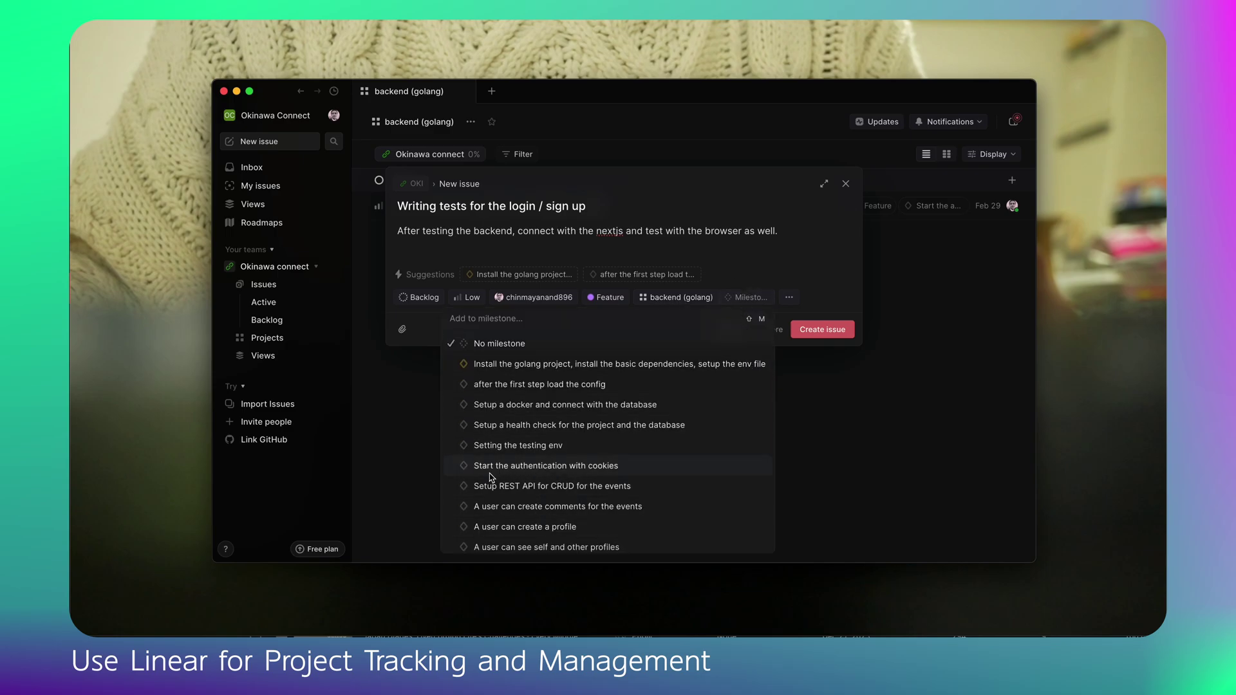
pyautogui.click(553, 466)
pyautogui.click(838, 330)
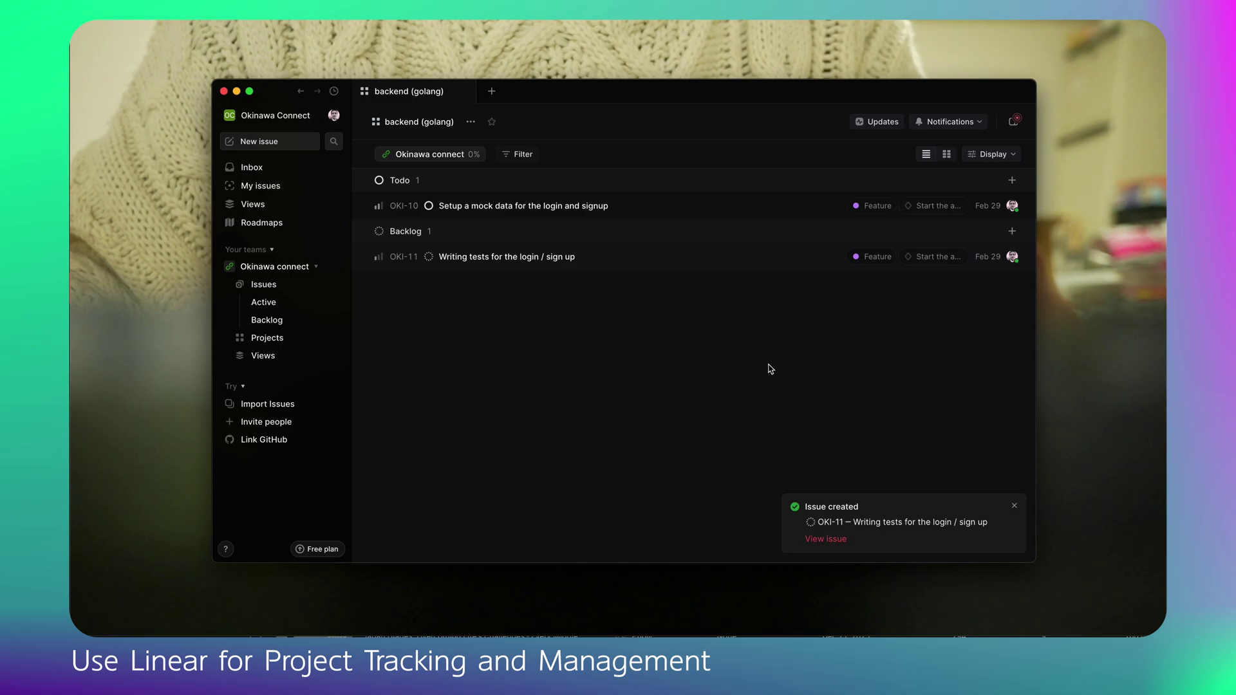
# Check the issue list's display options and the Okinawa connect team's project timeline.
pyautogui.click(1008, 157)
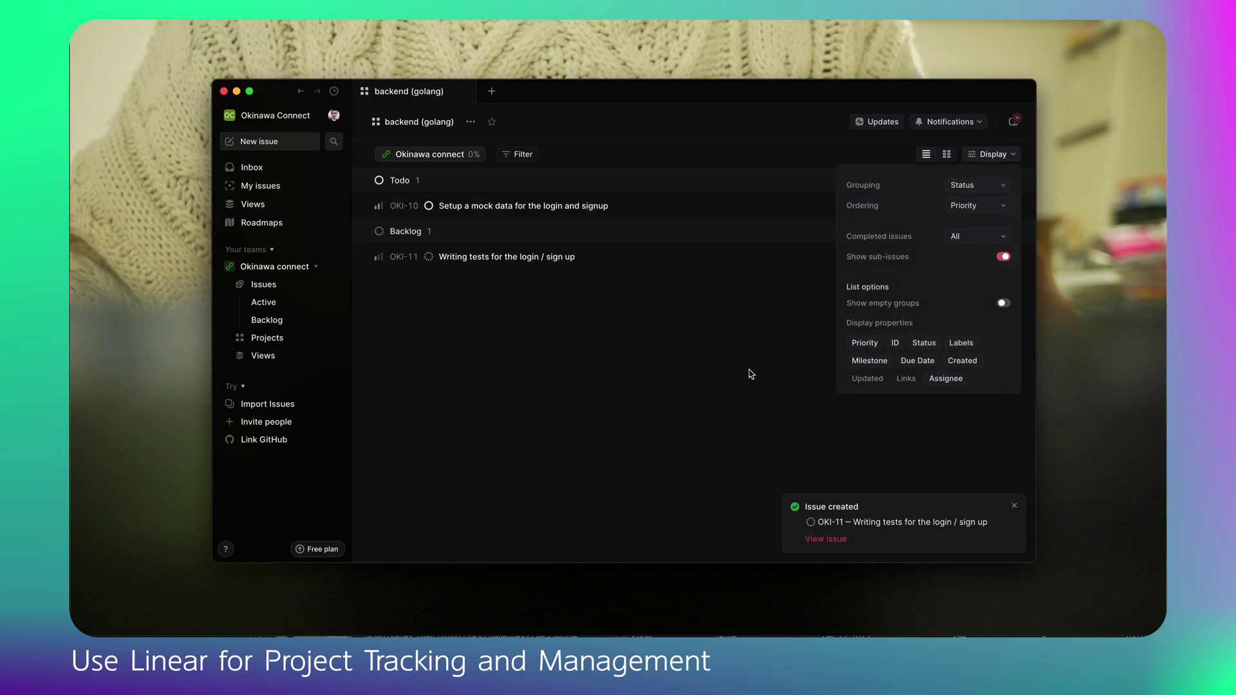
pyautogui.click(971, 491)
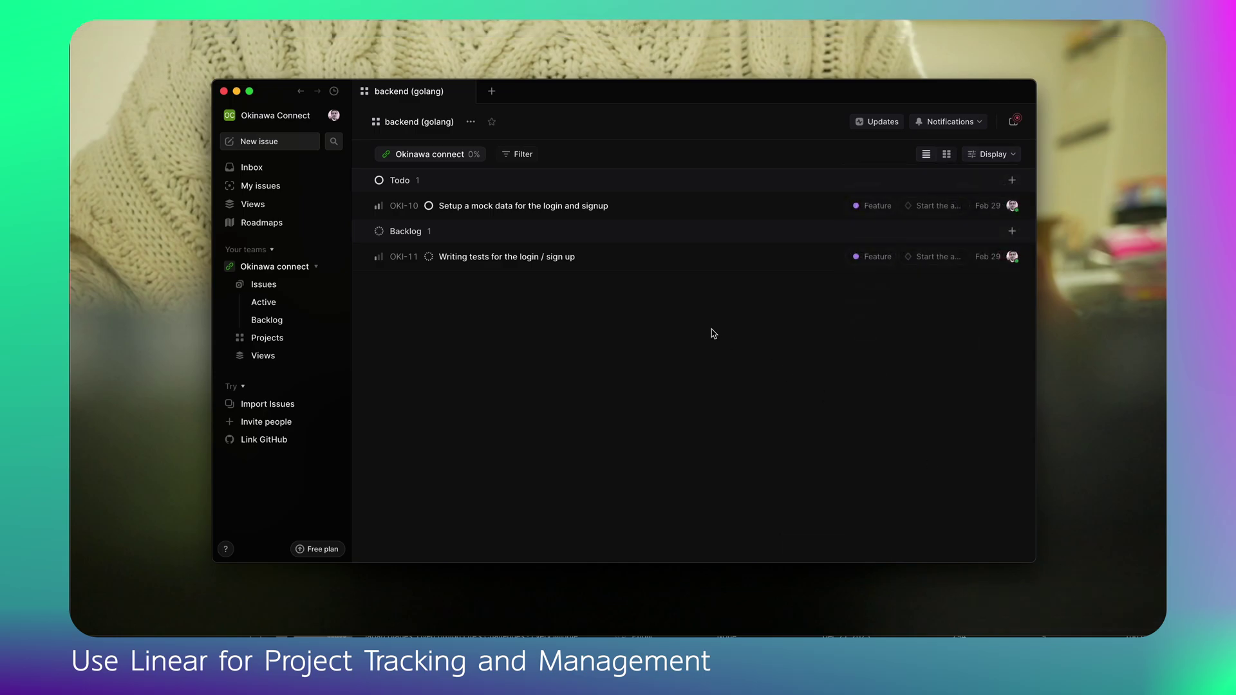
pyautogui.click(278, 266)
pyautogui.click(253, 268)
pyautogui.click(258, 337)
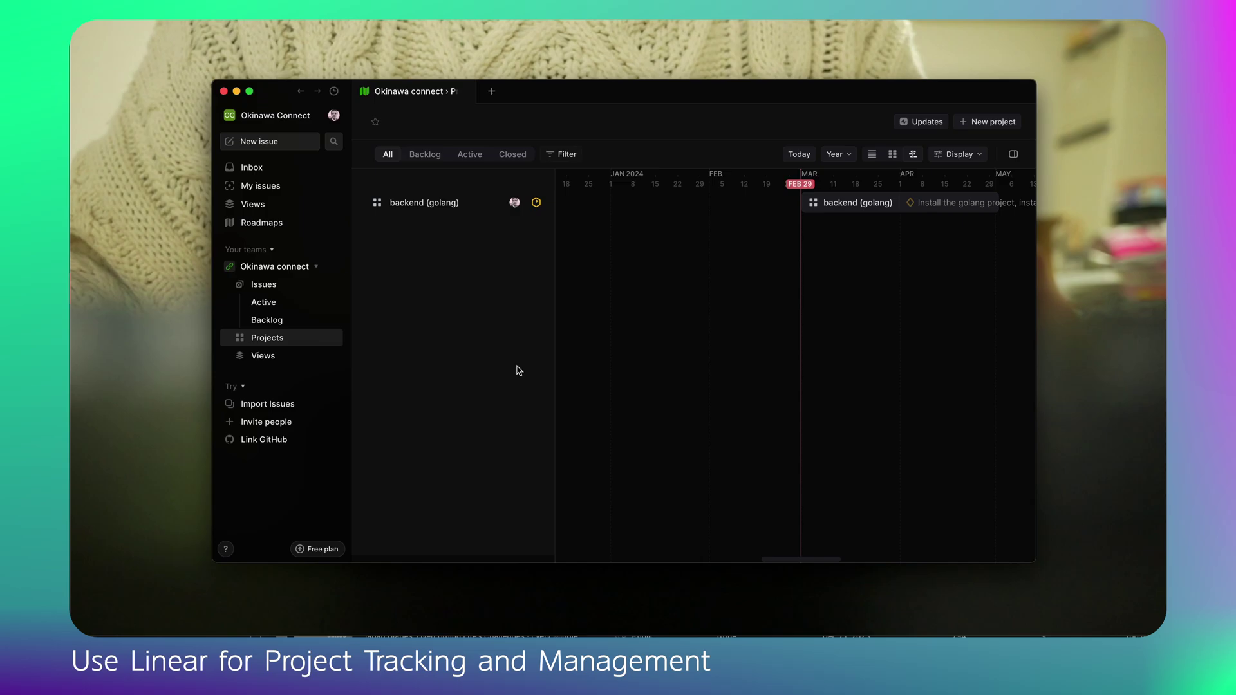
# Create an Okinawa connect team view of the issues named "my issues" and open it from the team's views.
pyautogui.click(263, 358)
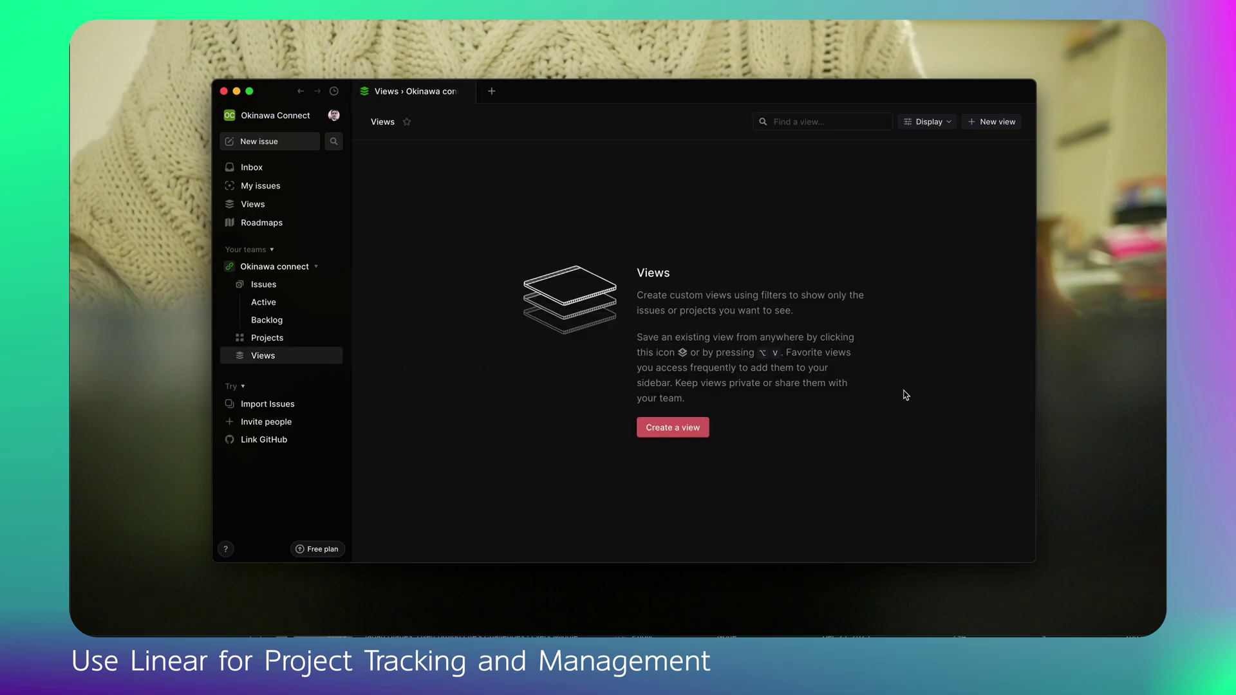
pyautogui.click(700, 442)
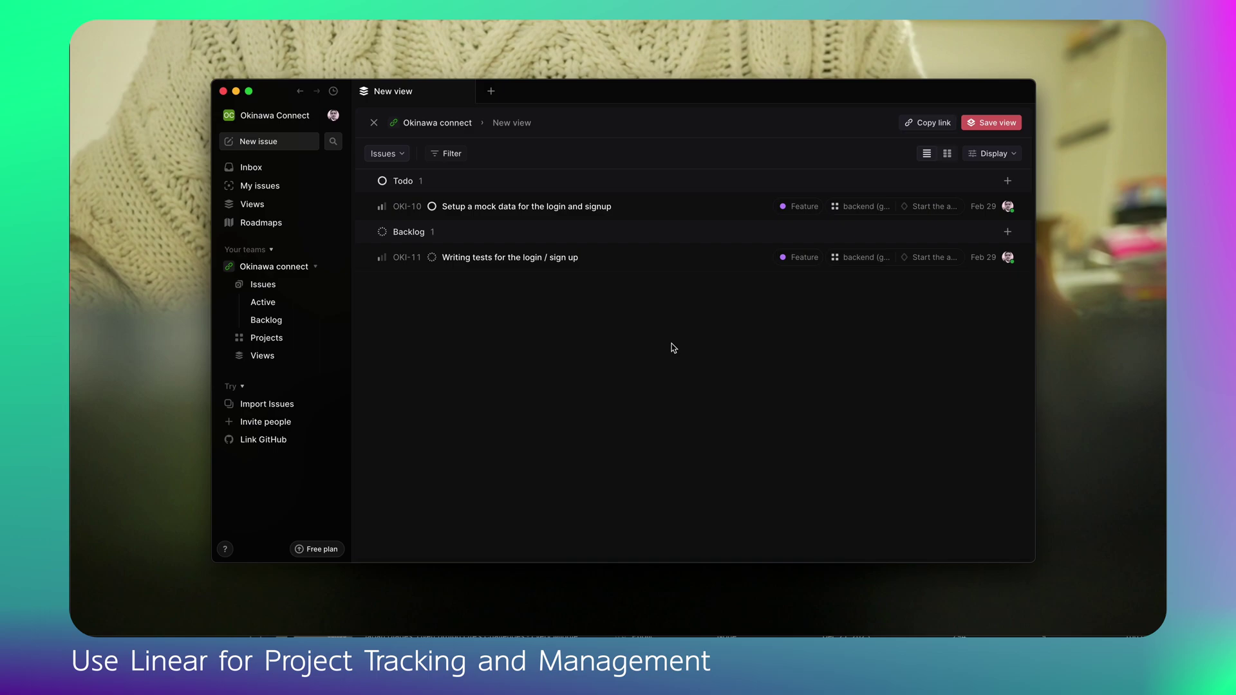
pyautogui.click(989, 129)
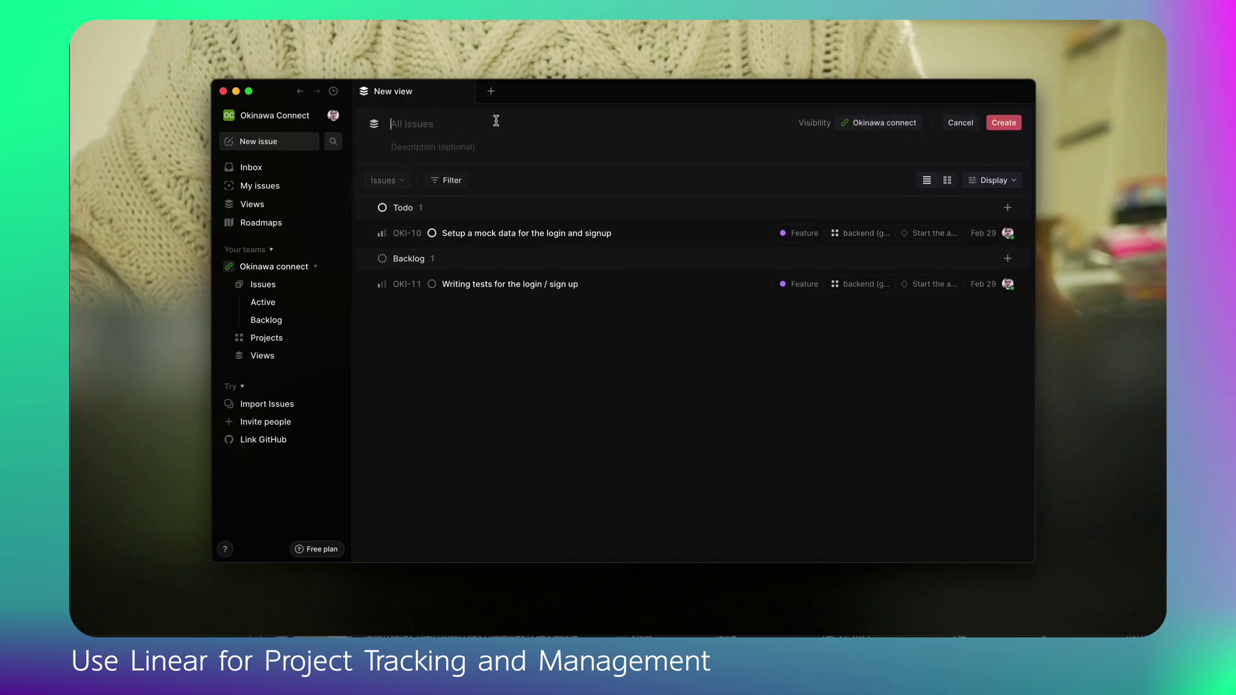
pyautogui.write('my issues')
pyautogui.click(1001, 125)
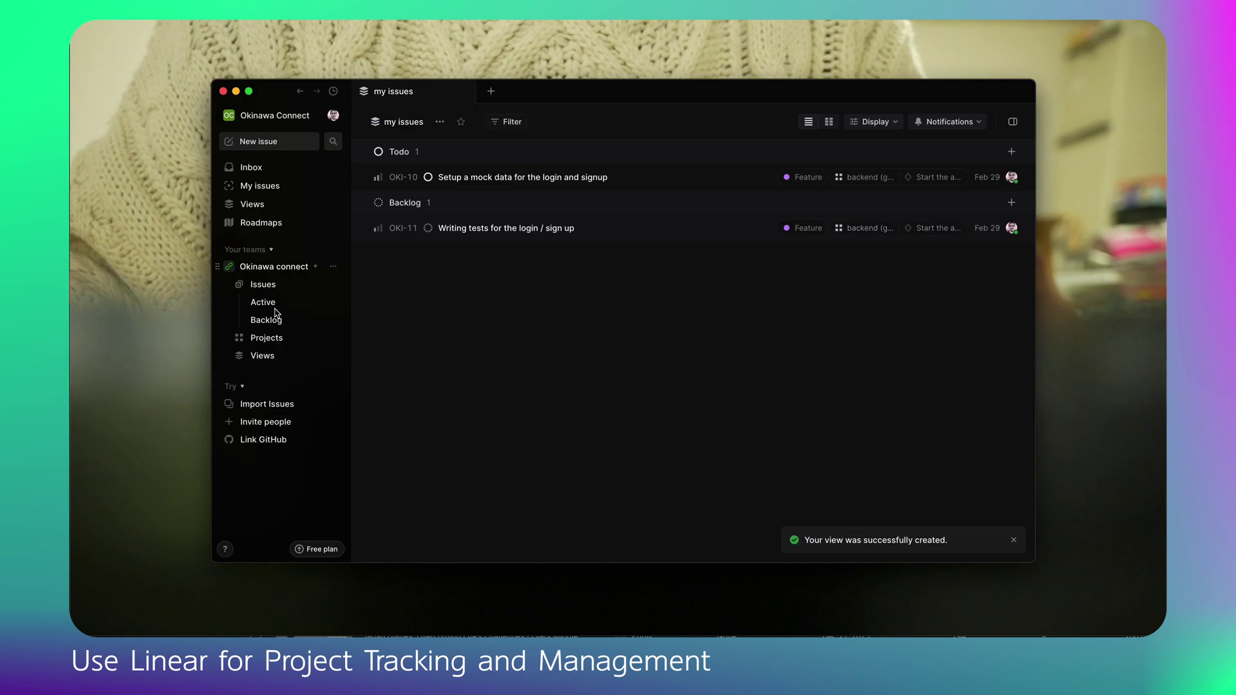
pyautogui.click(271, 350)
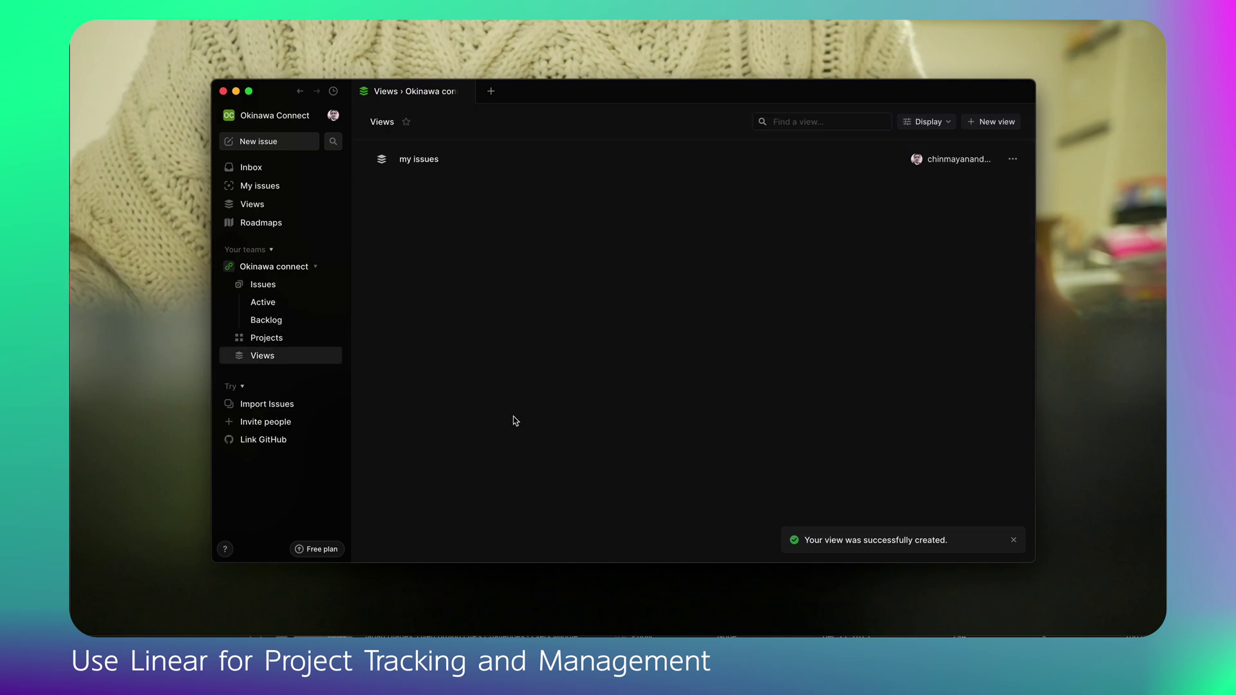
pyautogui.click(414, 161)
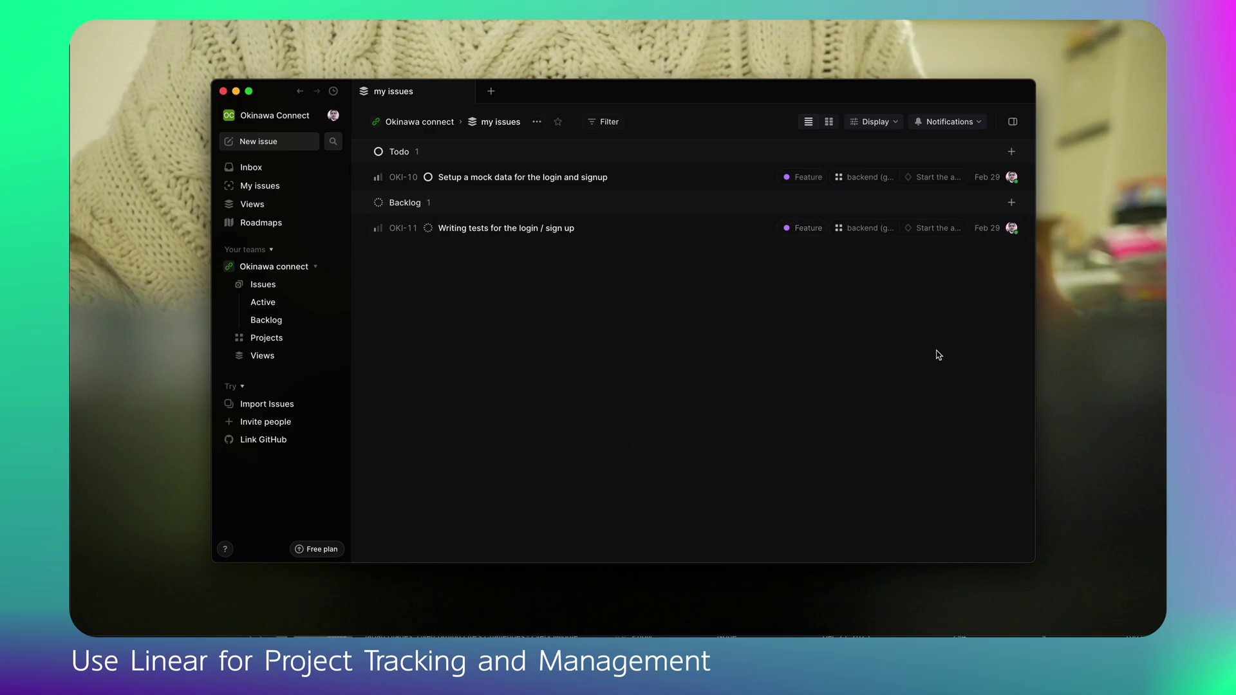
# Examine the GitHub integration page and the other workspace settings categories, and return to the "my issues" view.
pyautogui.click(262, 441)
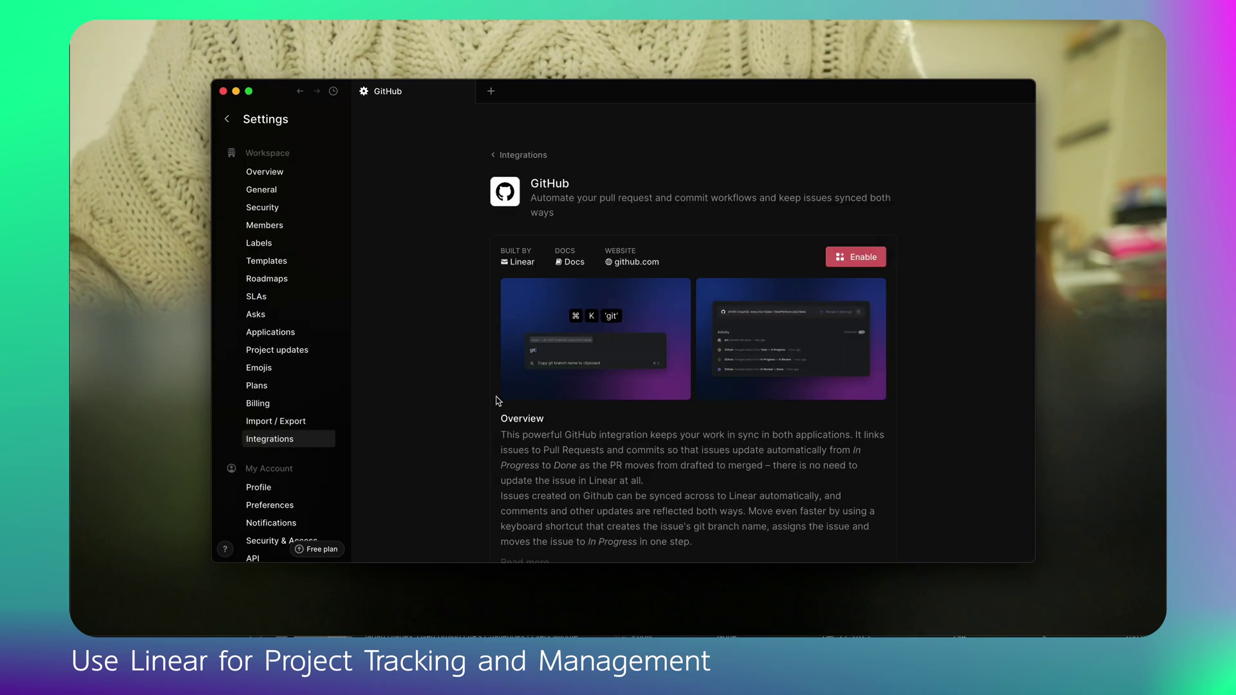
pyautogui.scroll(-10, 629, 413)
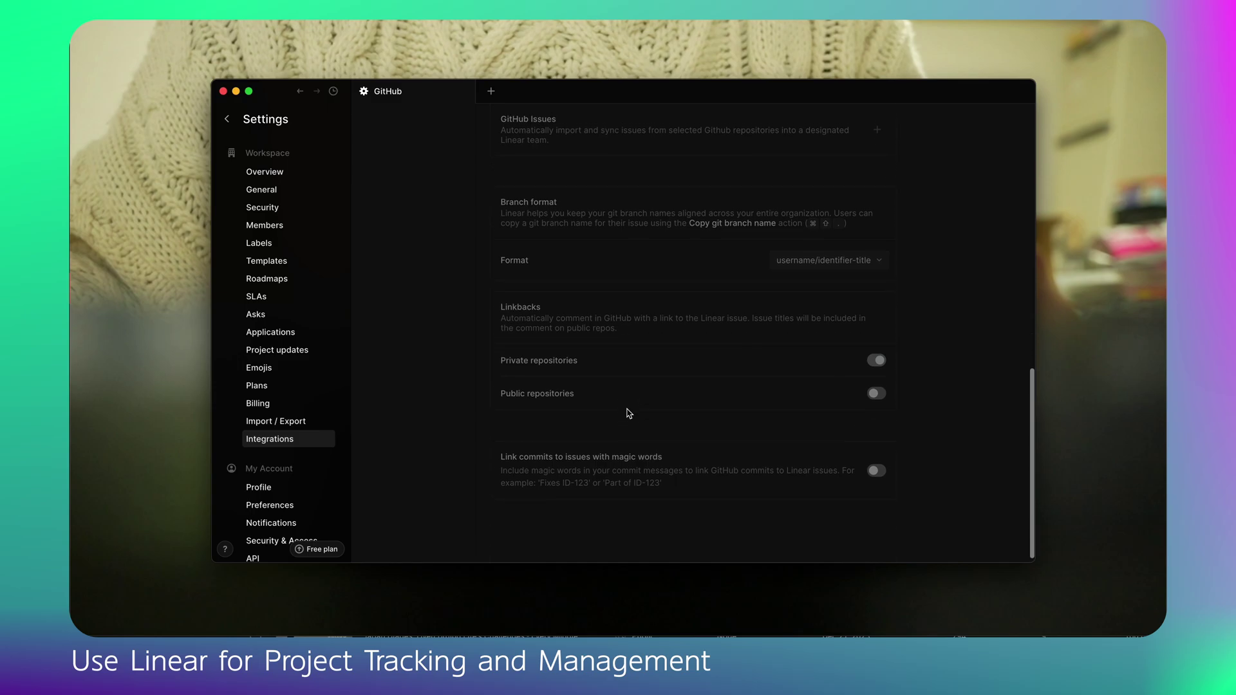
pyautogui.scroll(10, 629, 412)
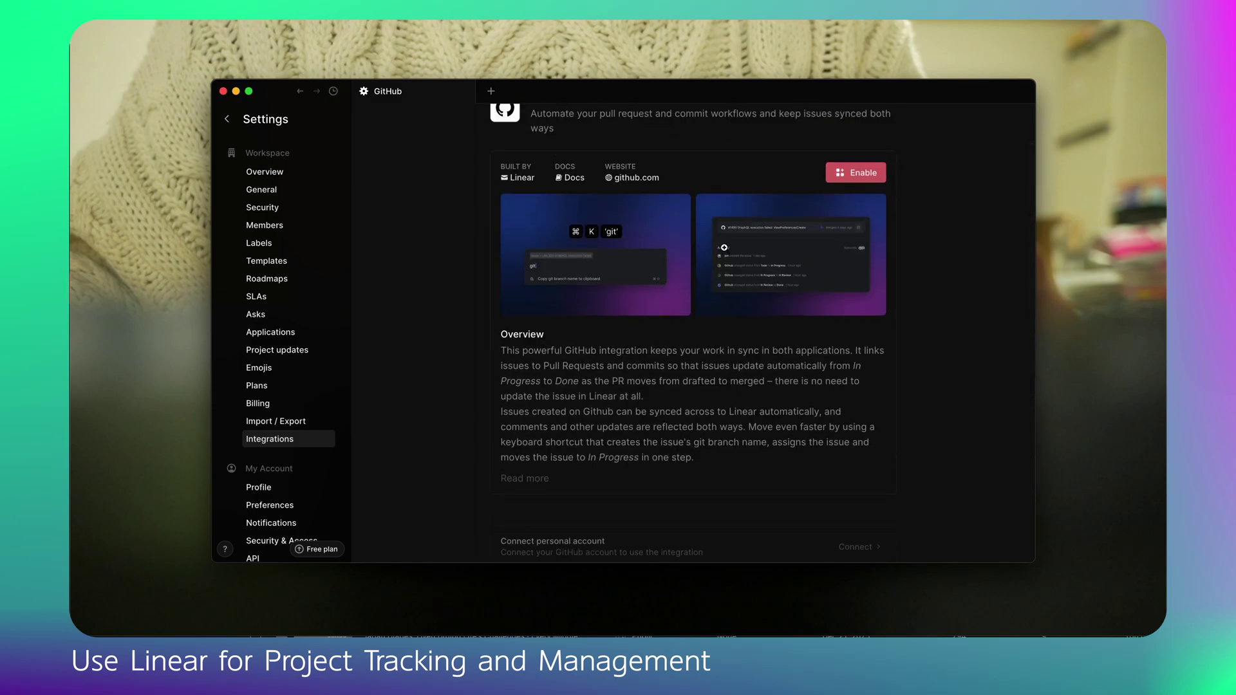
pyautogui.scroll(-3, 303, 422)
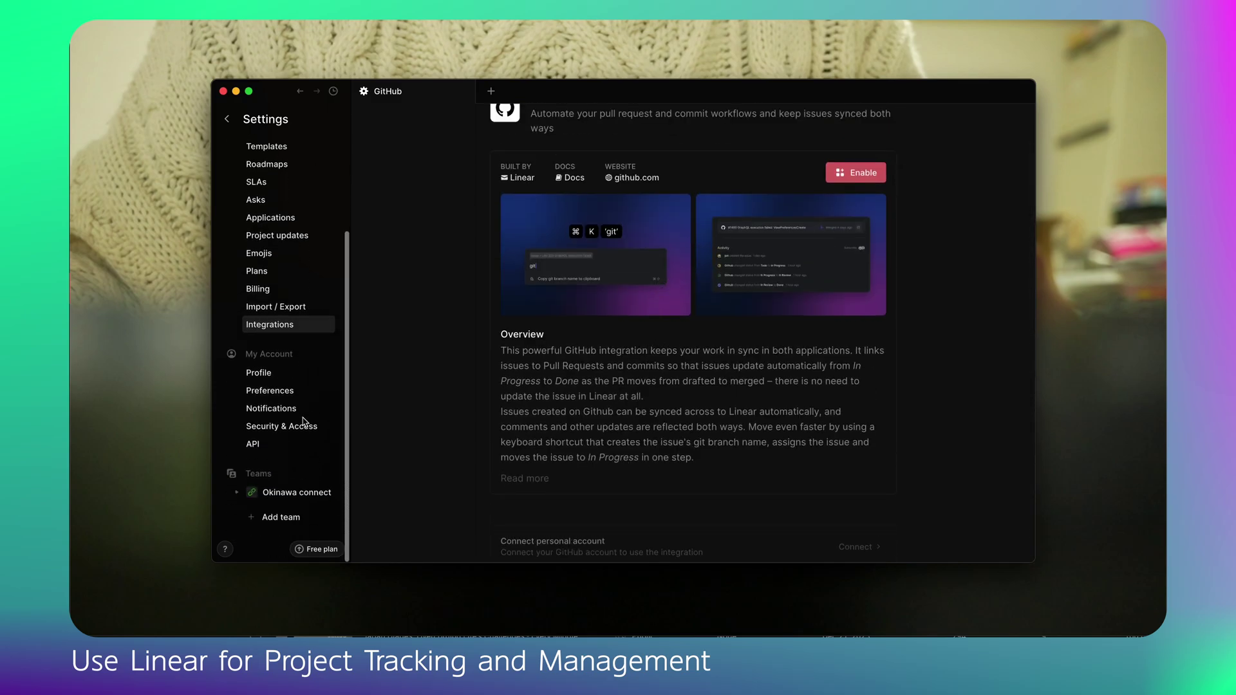
pyautogui.scroll(3, 304, 405)
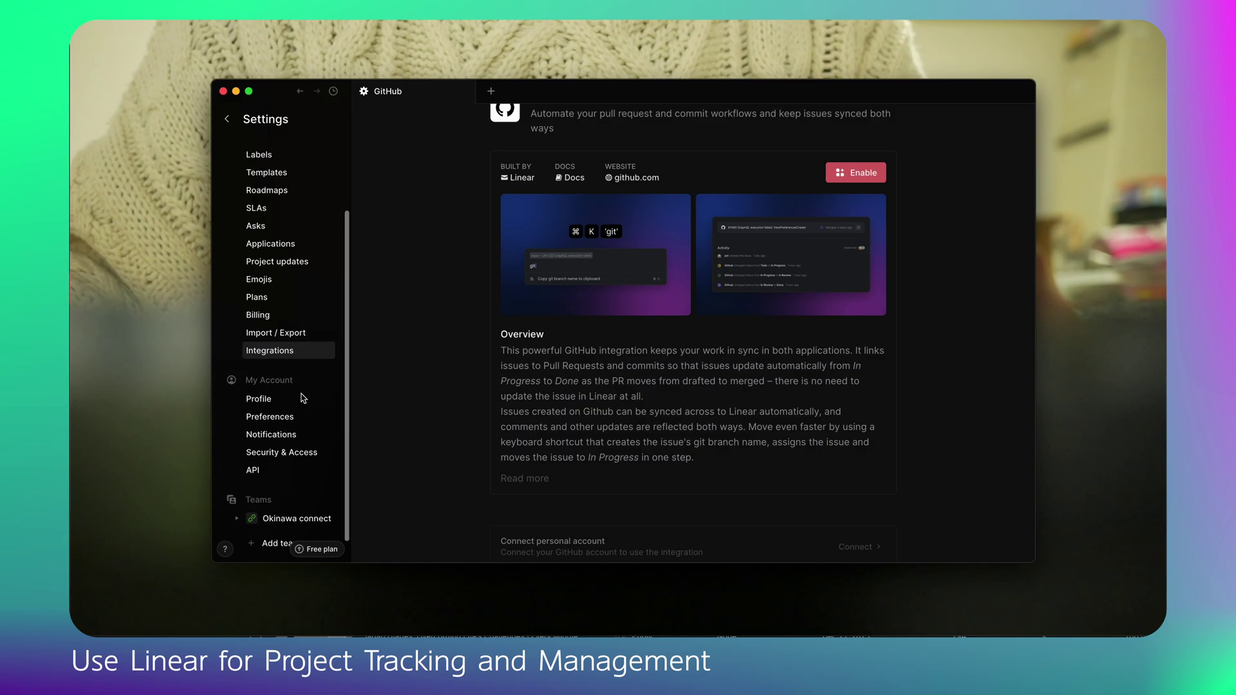
pyautogui.click(230, 119)
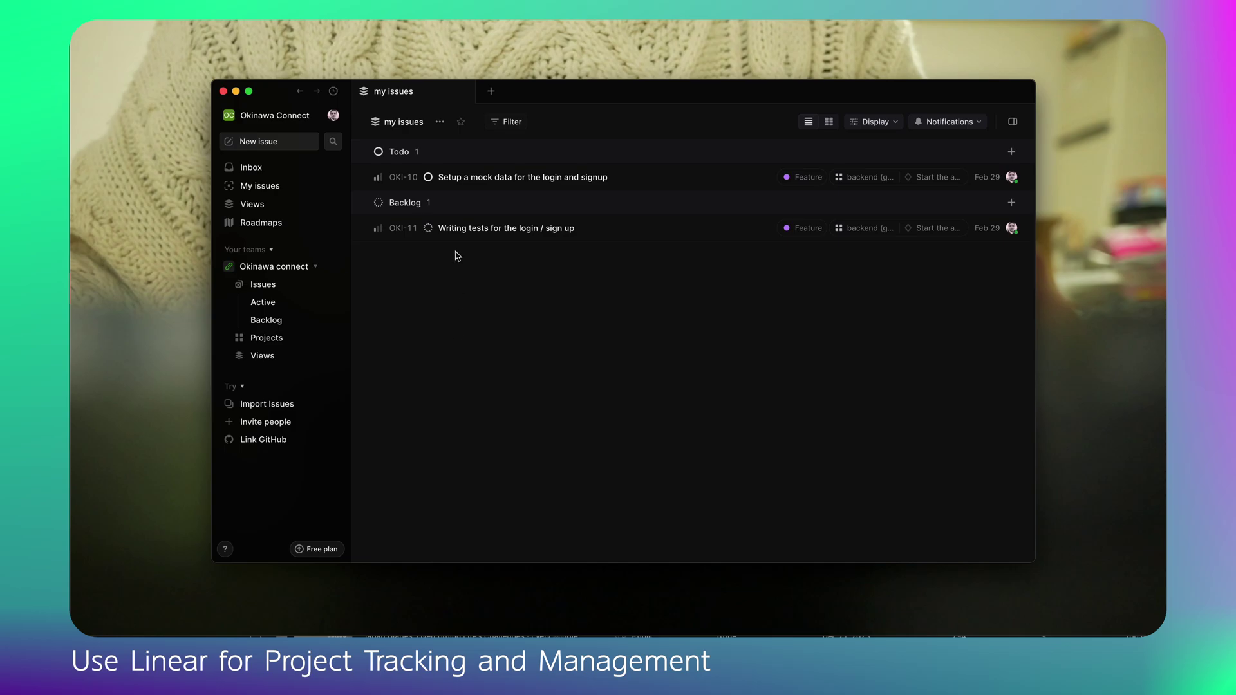
# Delete the custom "my issues" view and confirm the deletion.
pyautogui.click(440, 123)
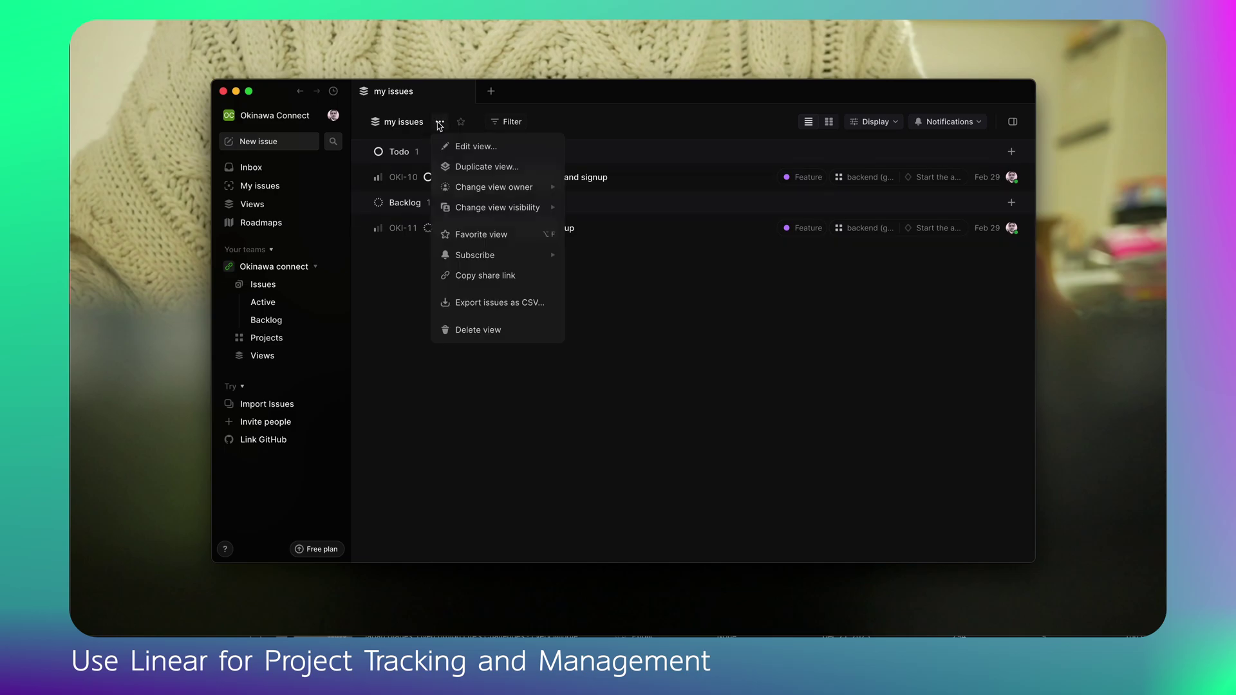
pyautogui.click(478, 329)
pyautogui.click(733, 272)
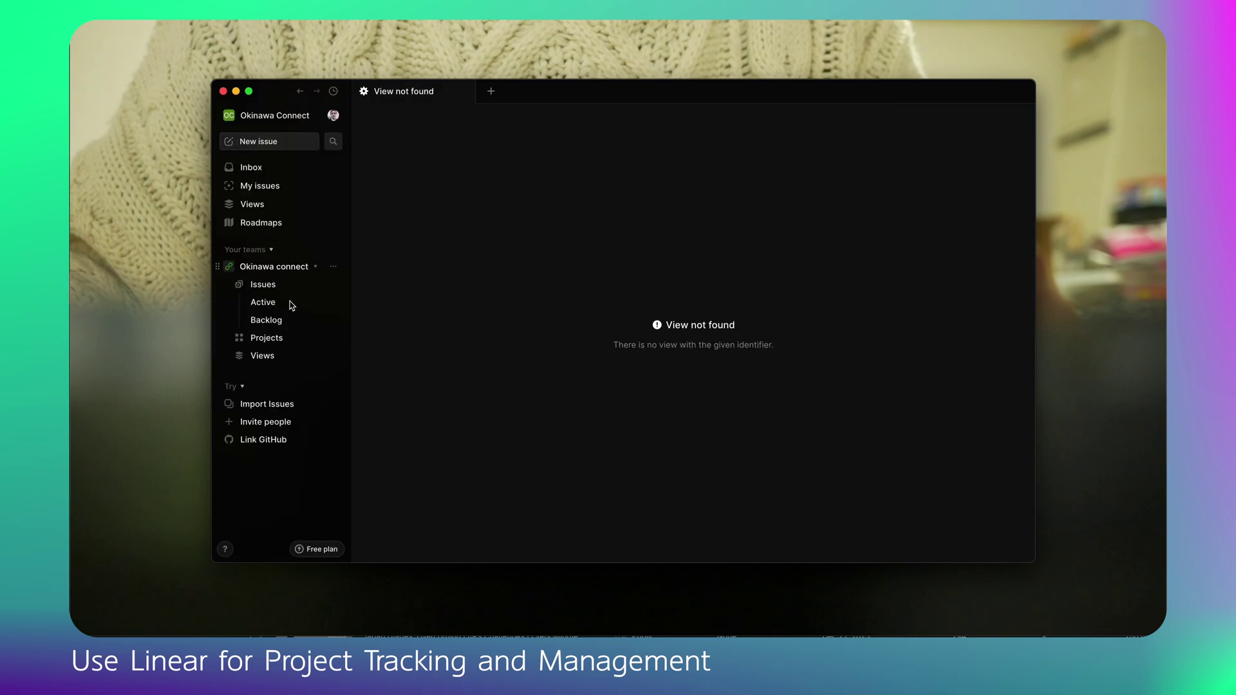
# Examine the backend (golang) project on the Okinawa connect team's project timeline.
pyautogui.click(272, 339)
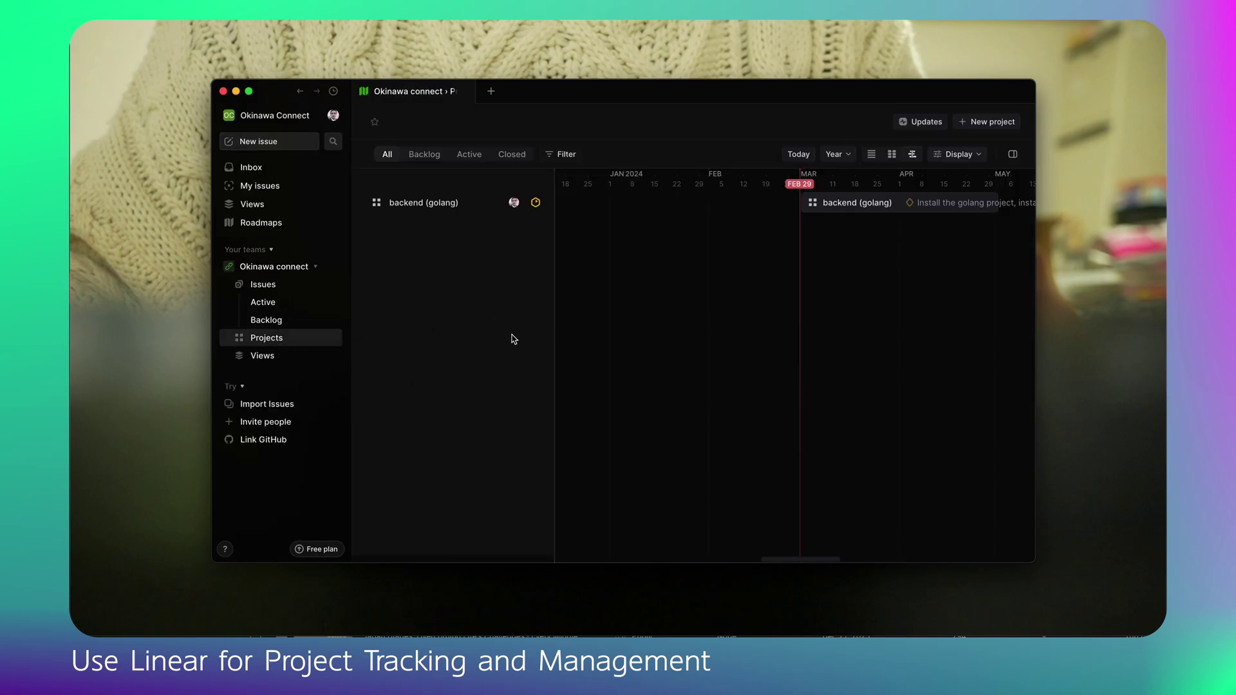
pyautogui.hscroll(5, 766, 358)
pyautogui.hscroll(-10, 768, 358)
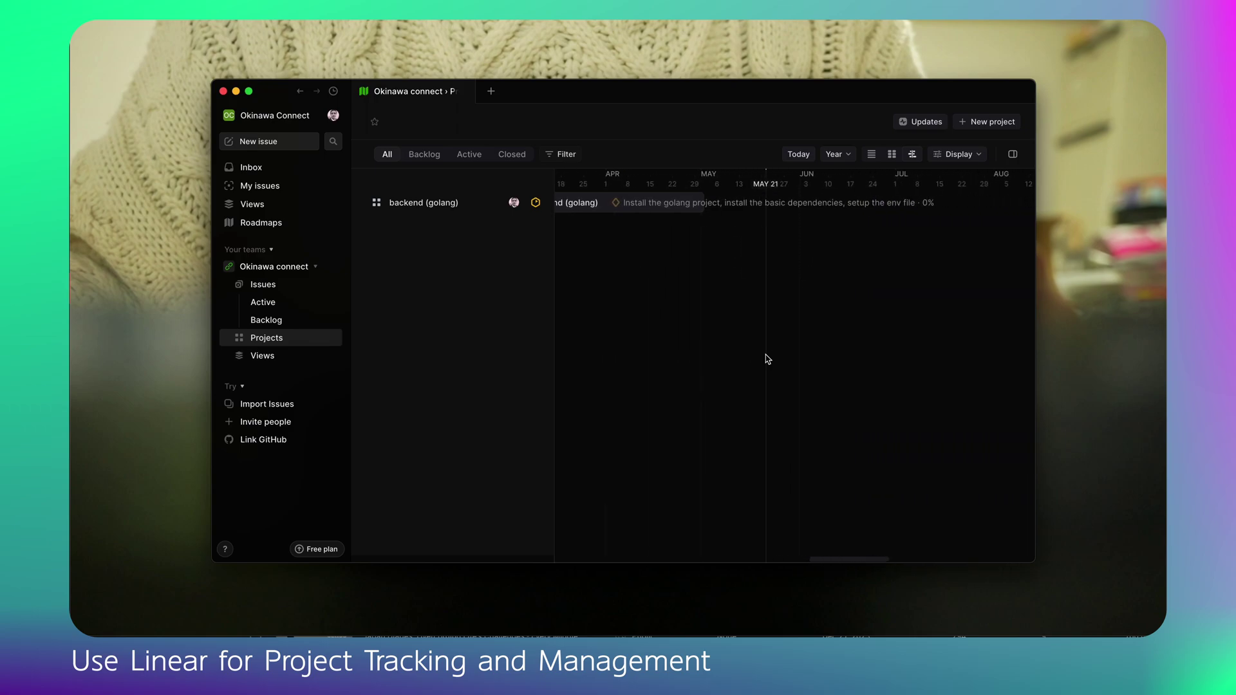
pyautogui.hscroll(10, 767, 358)
pyautogui.hscroll(1, 764, 360)
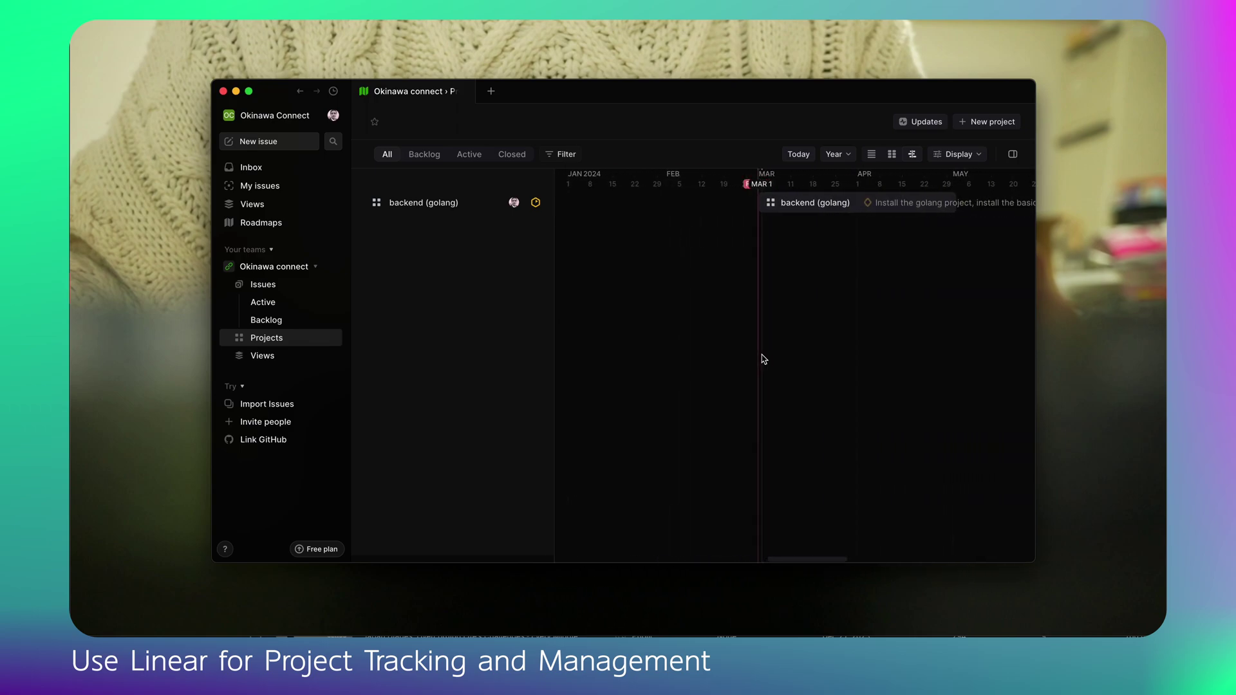
pyautogui.hscroll(1, 763, 359)
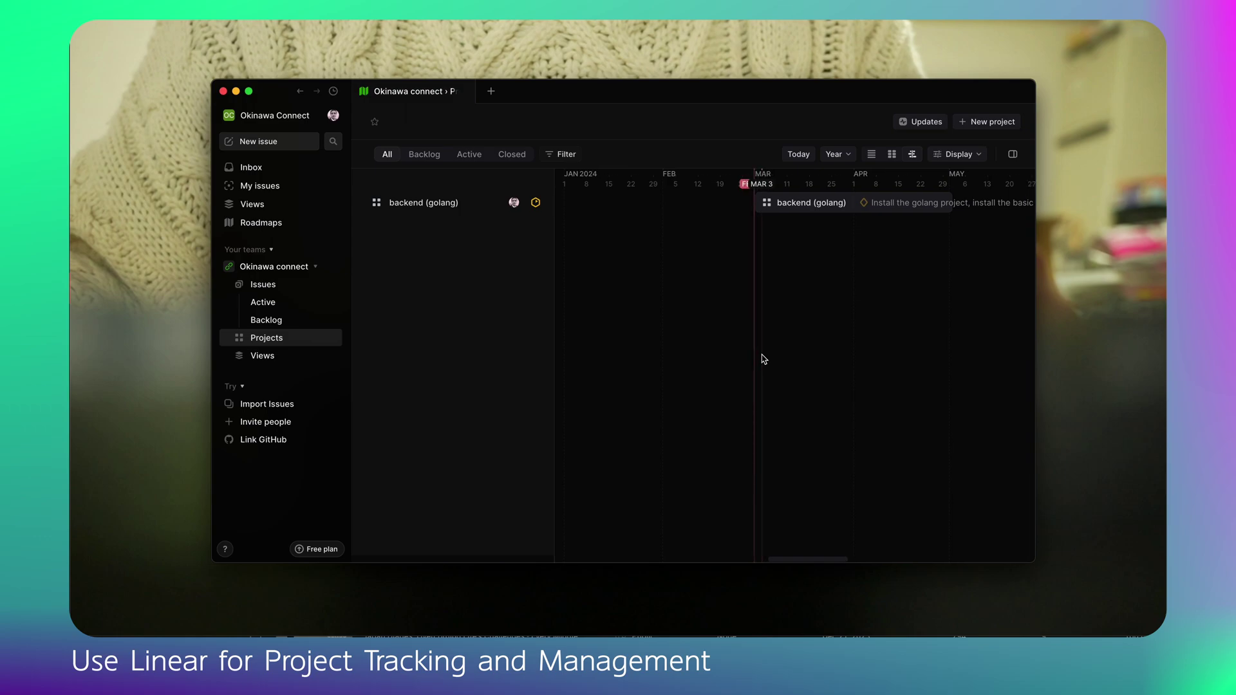